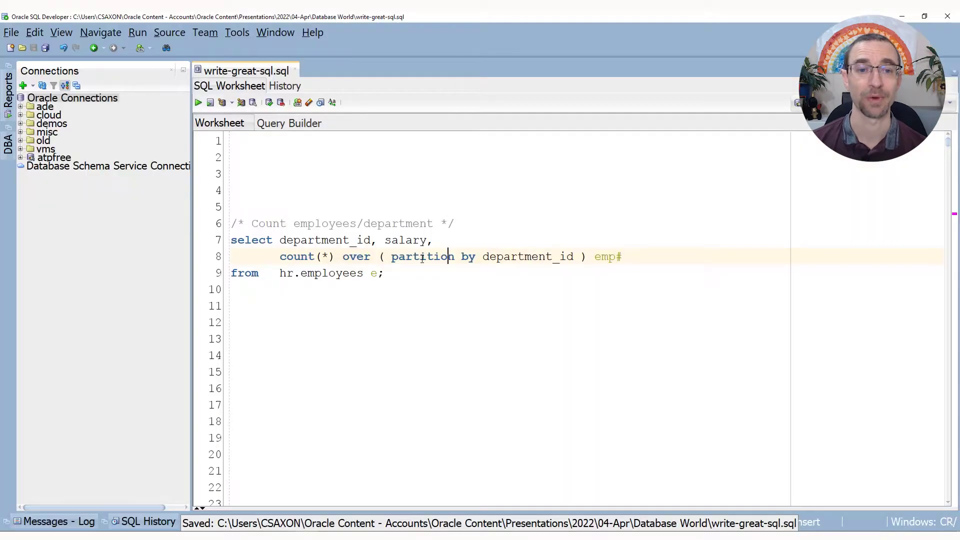
Run the per-department employee count query and highlight its analytic count and first counts.
key(ctrl+Return)
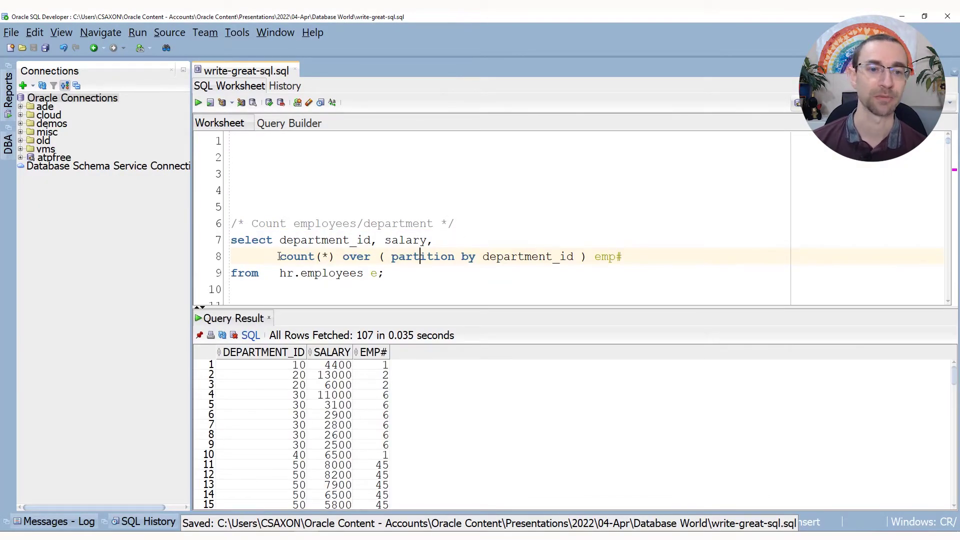
drag(278, 255, 593, 258)
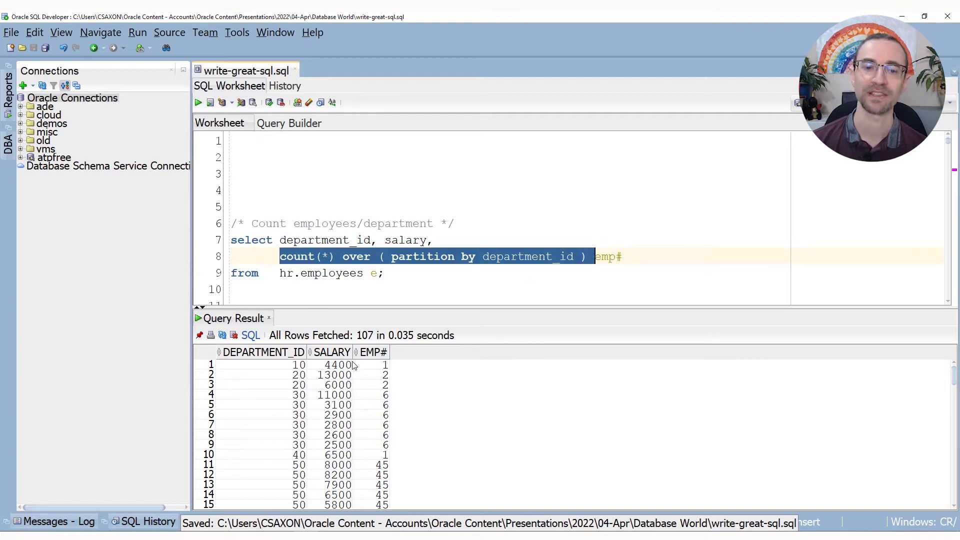
drag(373, 365, 377, 387)
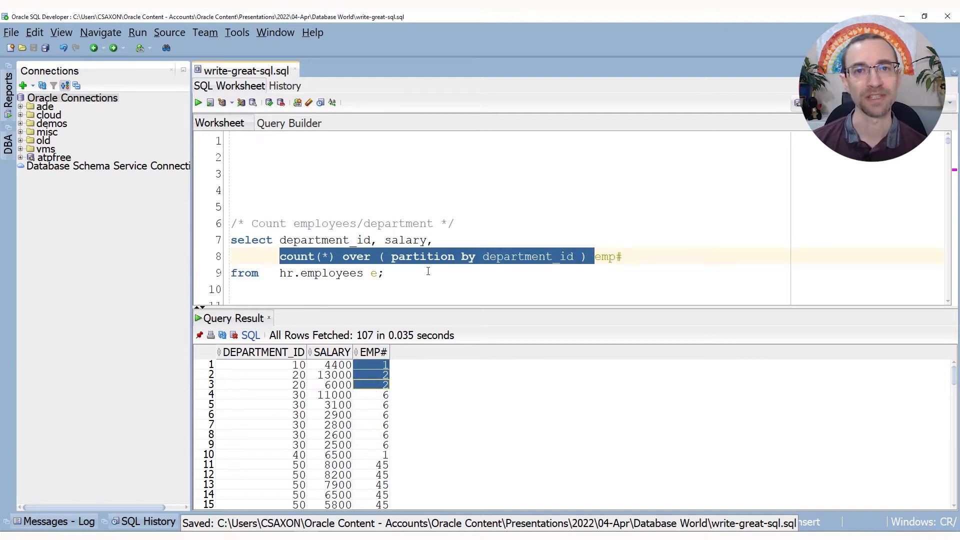
scroll(431, 268, down, 5)
scroll(431, 268, down, 5)
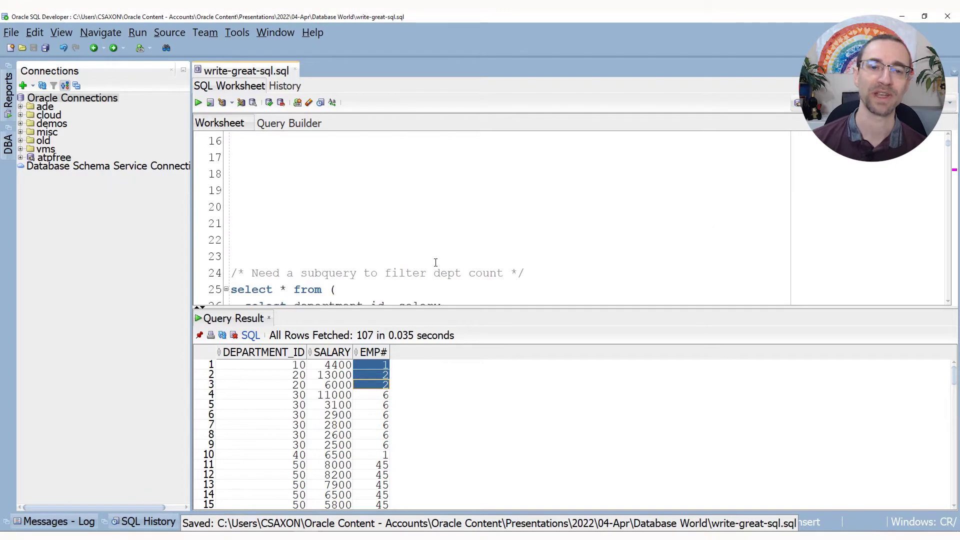
Run the subquery version filtering to emp# > 3, returning 96 rows.
click(393, 241)
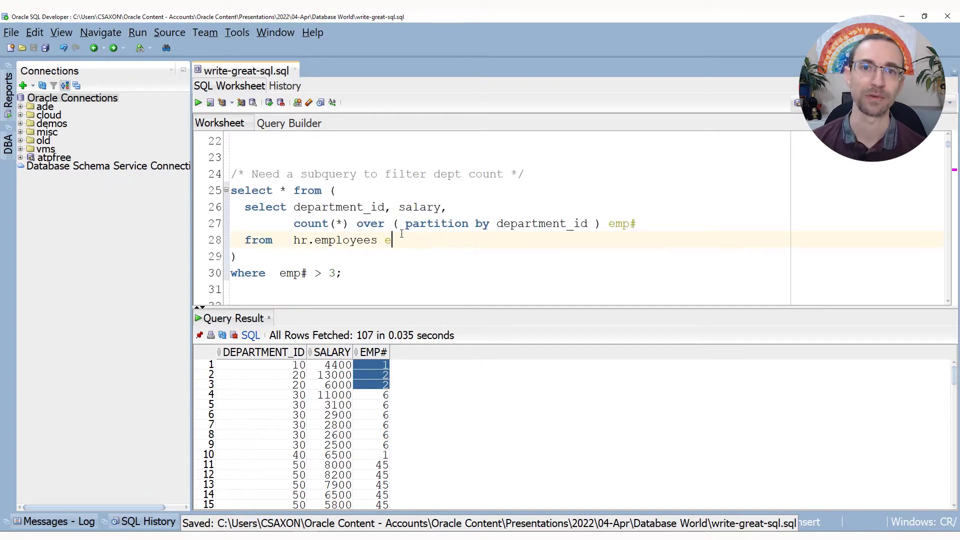
key(ctrl+Return)
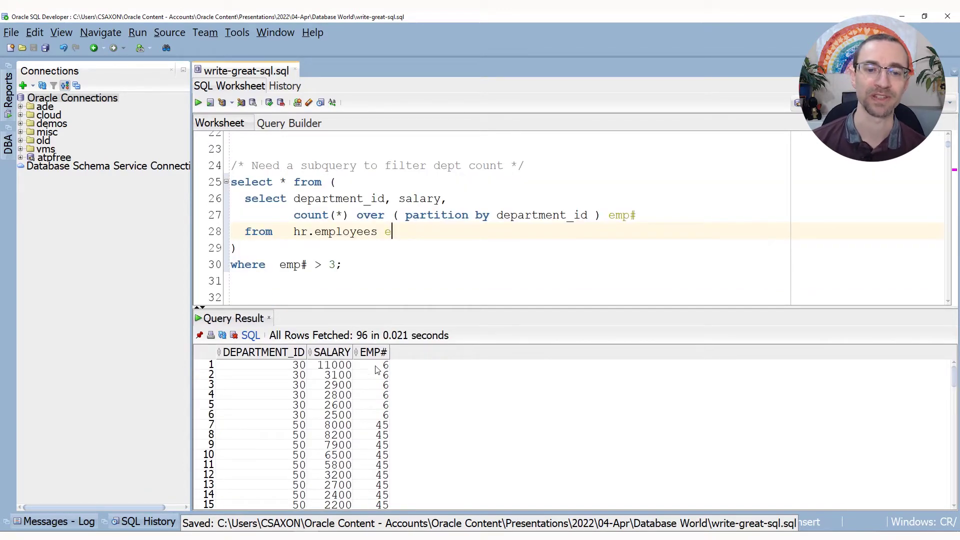
drag(377, 365, 375, 425)
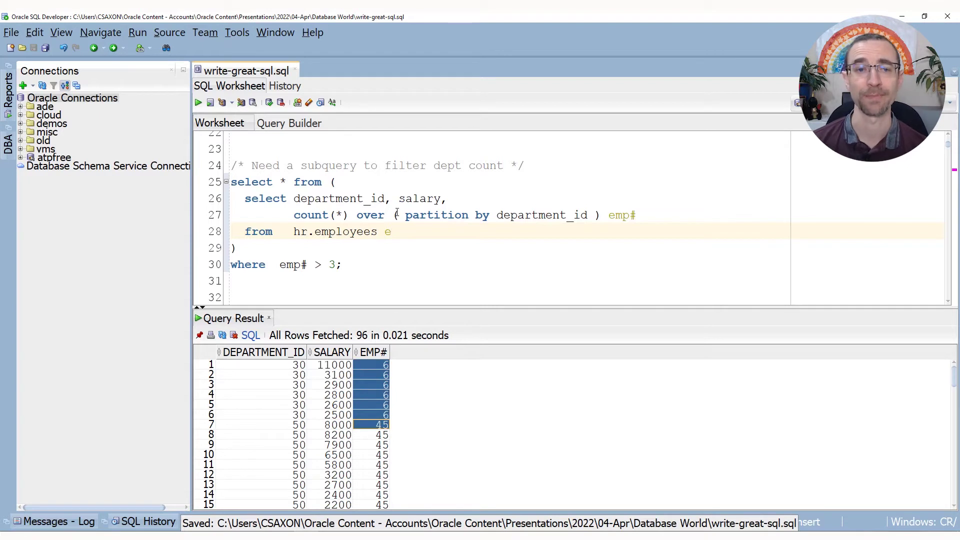
click(421, 247)
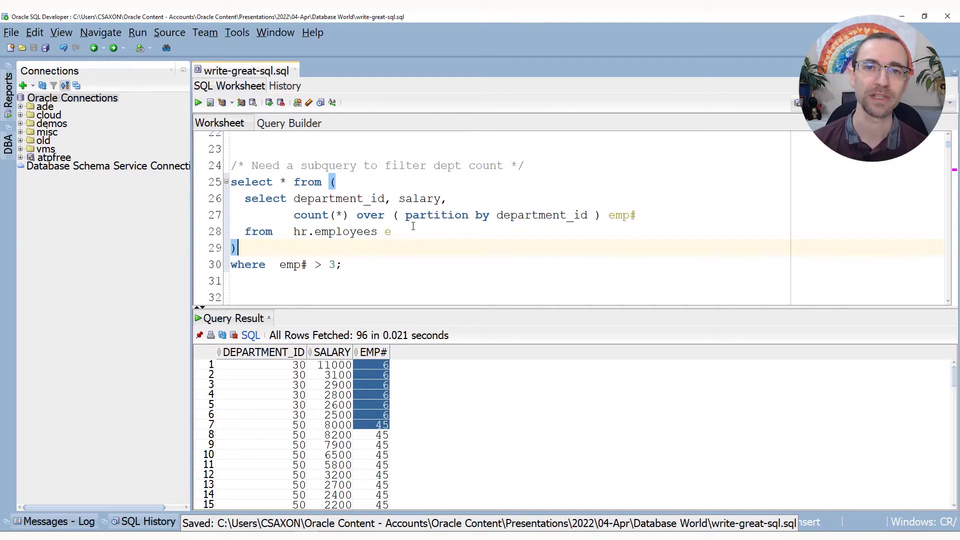
Run the WITH query on employees_with_dept_counts, returning 96 rows with all employee columns.
click(403, 226)
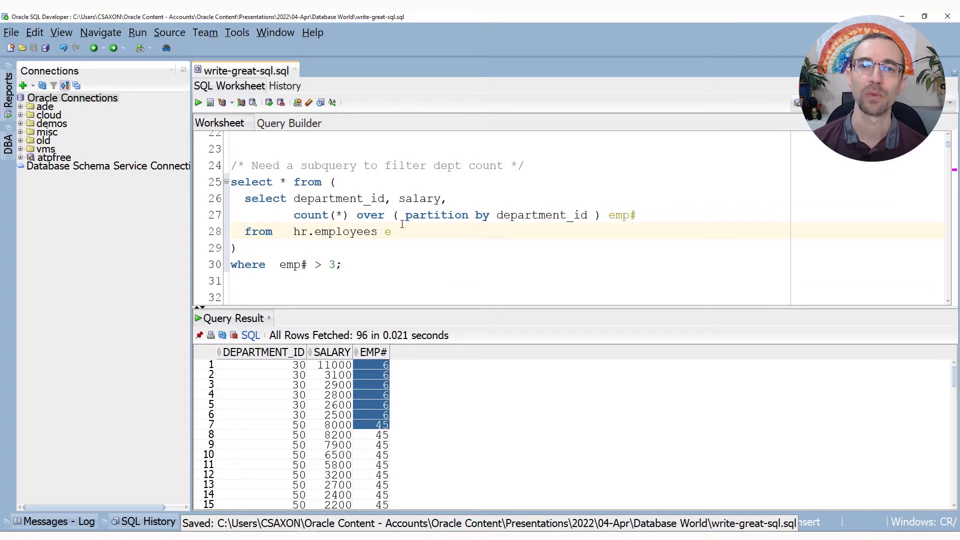
scroll(402, 225, down, 3)
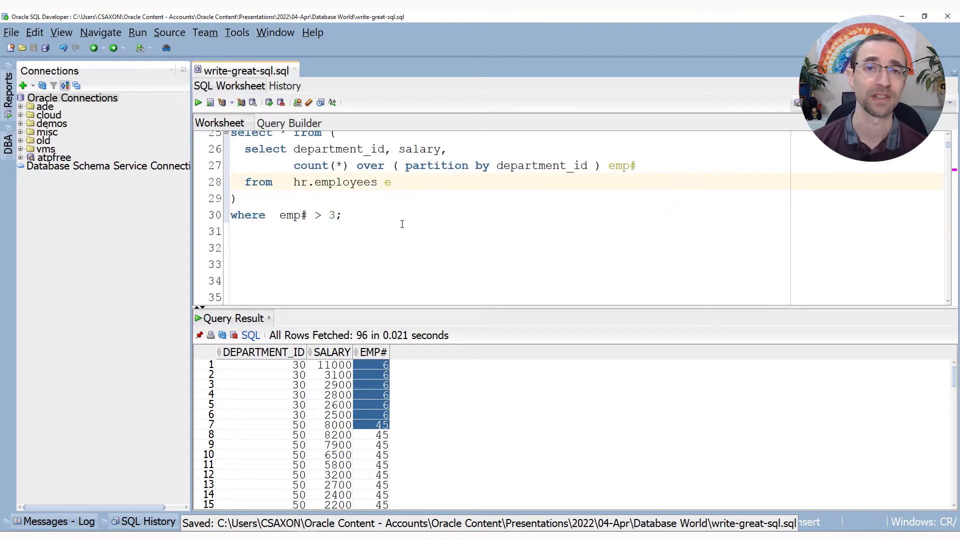
scroll(402, 225, down, 3)
scroll(403, 225, down, 3)
scroll(402, 225, down, 2)
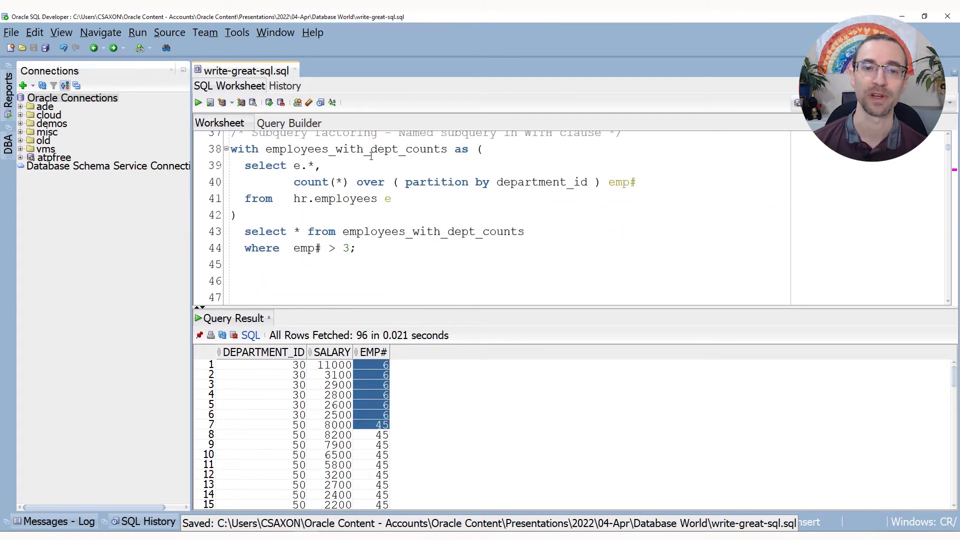
click(371, 154)
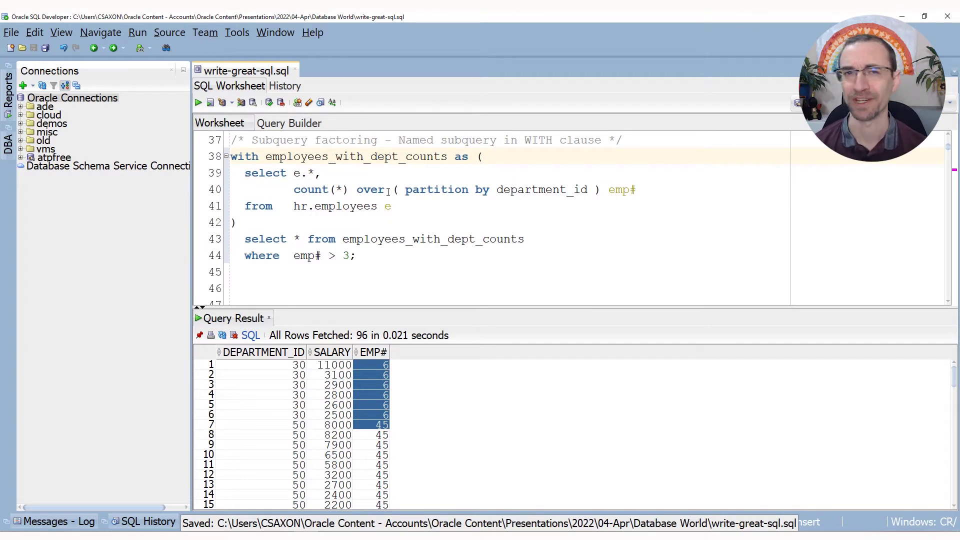
double_click(385, 156)
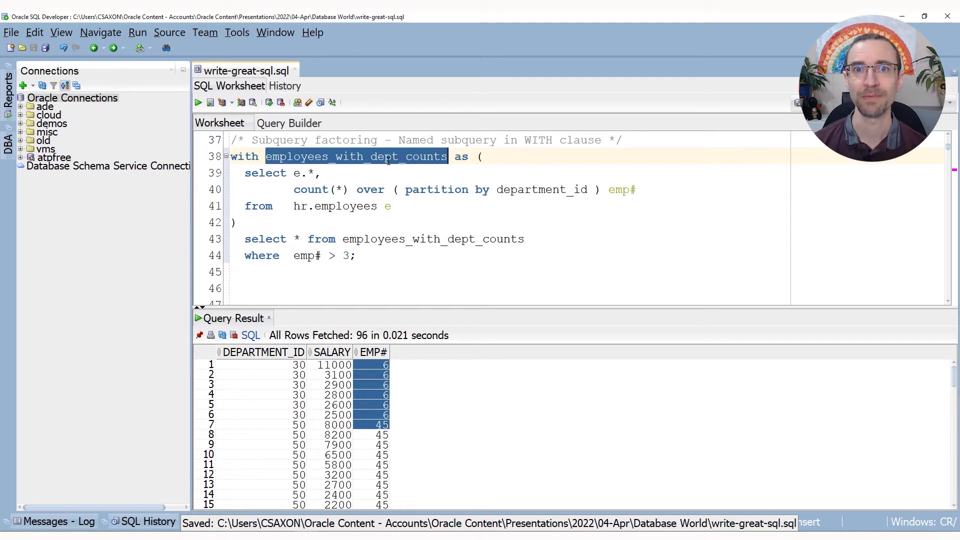
double_click(443, 239)
click(438, 217)
key(ctrl+Return)
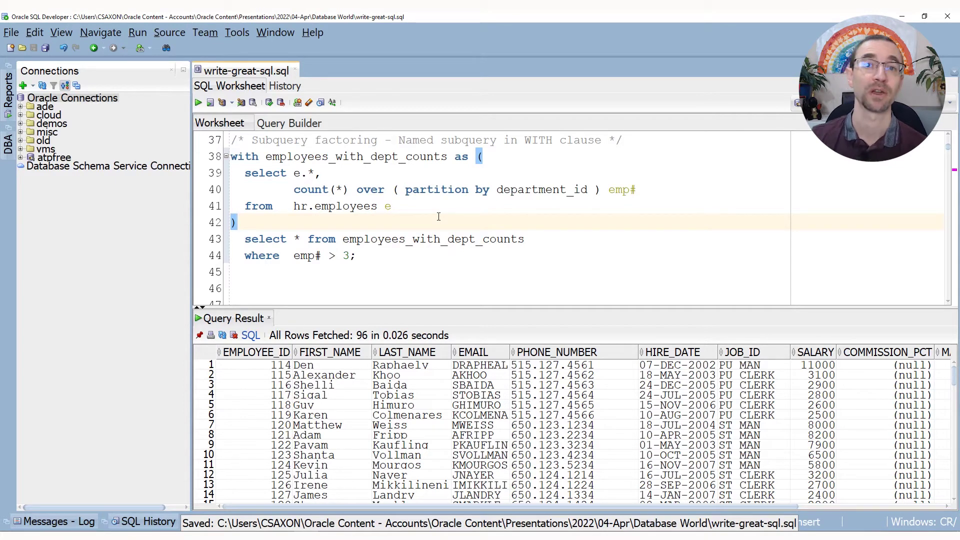
scroll(439, 218, down, 2)
scroll(436, 217, down, 2)
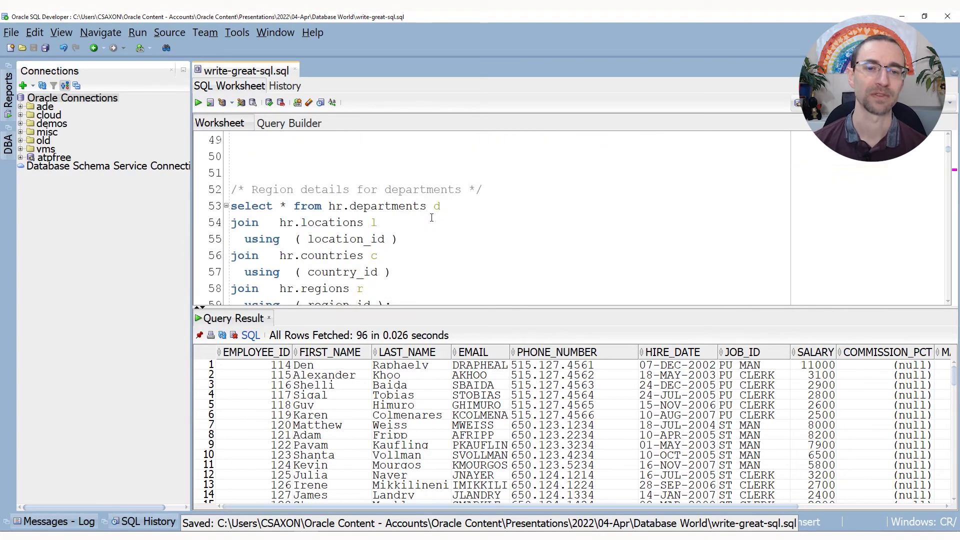
scroll(431, 218, down, 1)
Run the region details join across departments, locations, countries and regions.
click(405, 209)
key(ctrl+Return)
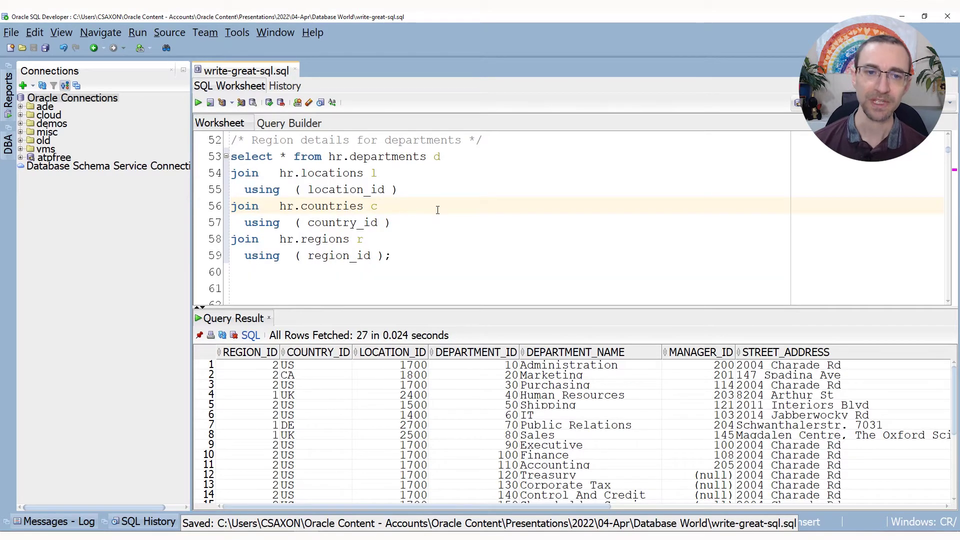
click(421, 255)
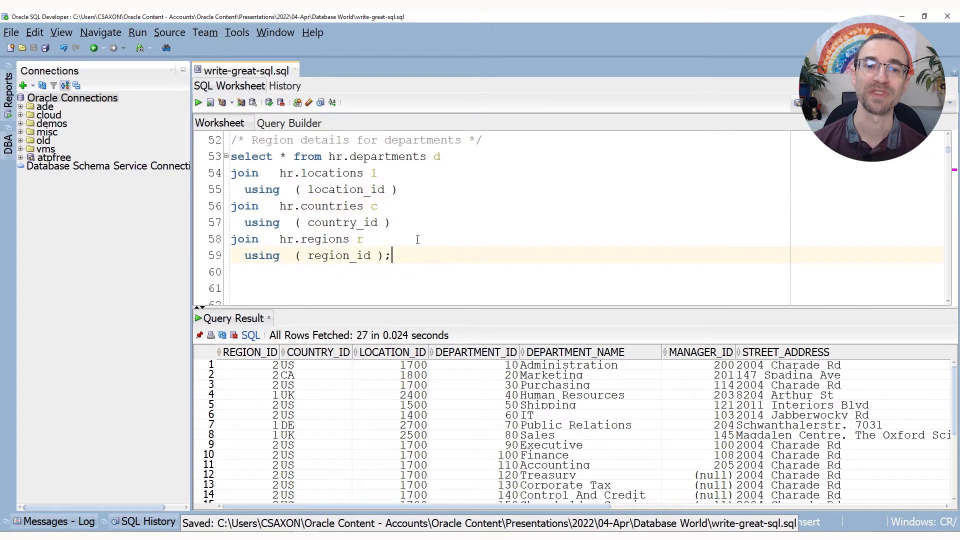
key(shift+Up)
key(shift+Up)
key(shift+Up)
scroll(420, 205, down, 3)
scroll(420, 204, down, 3)
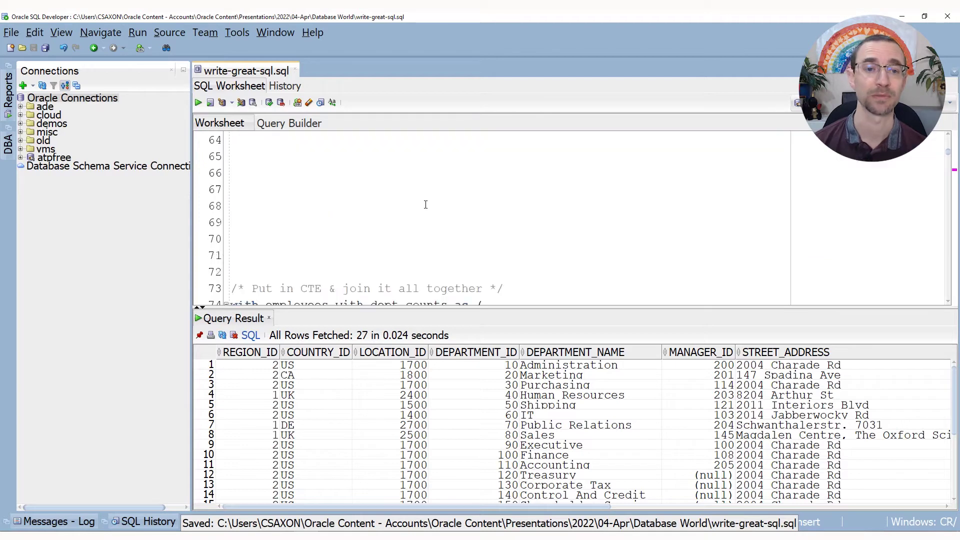
scroll(420, 204, down, 3)
Run the combined query with the department_country_details subquery, fetching 96 rows.
drag(443, 309, 444, 390)
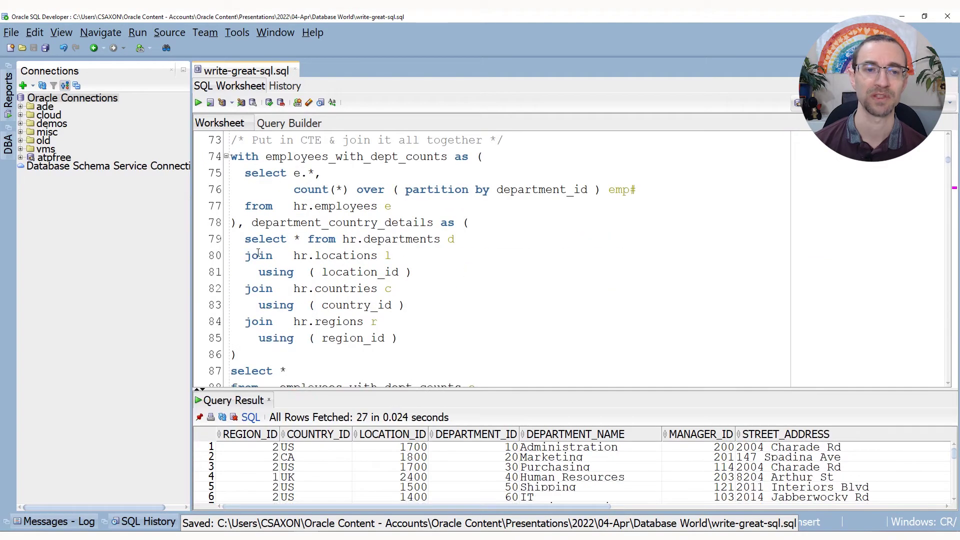
key(shift+Down)
key(shift+Down)
key(shift+Down)
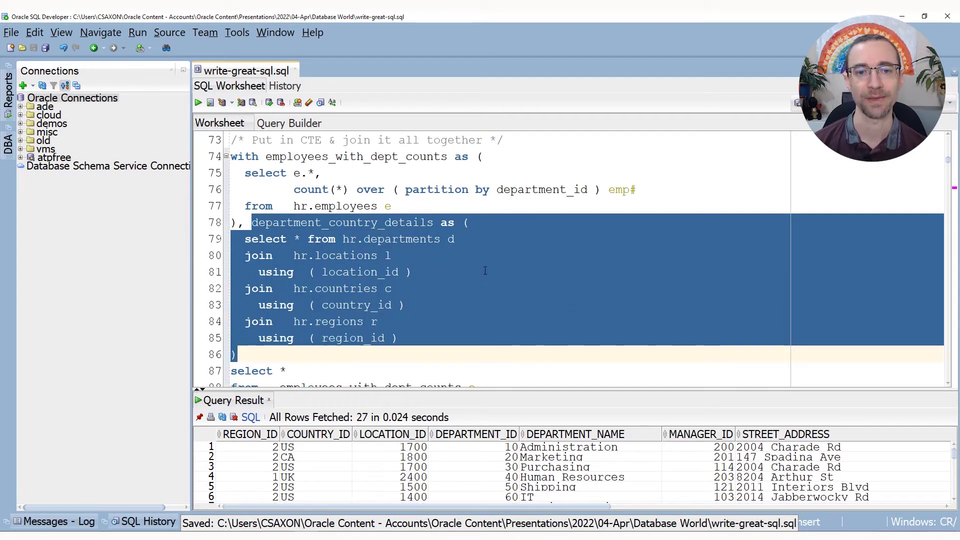
click(488, 271)
scroll(488, 266, down, 2)
click(364, 239)
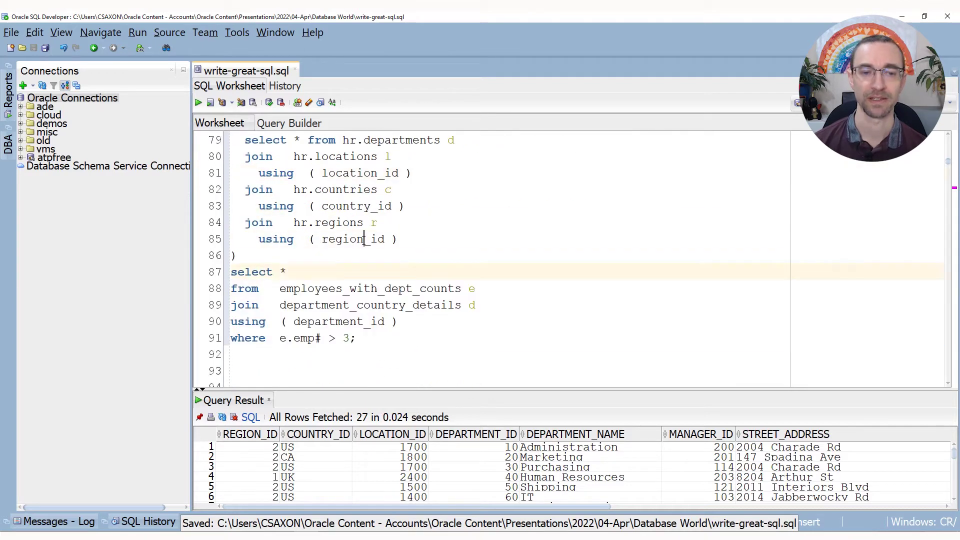
key(ctrl+Return)
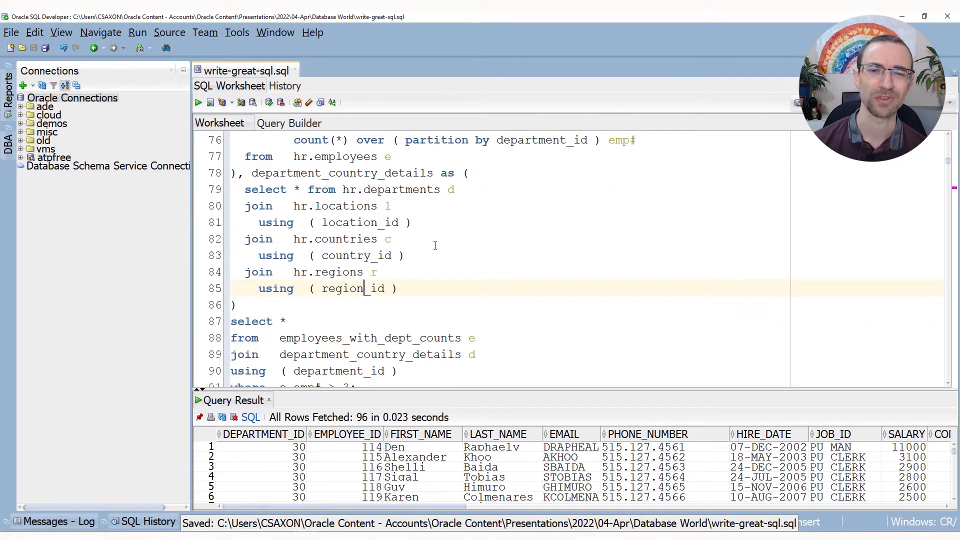
Highlight the department_country_details subquery body and its uses.
key(shift+Up)
key(shift+Up)
key(shift+Up)
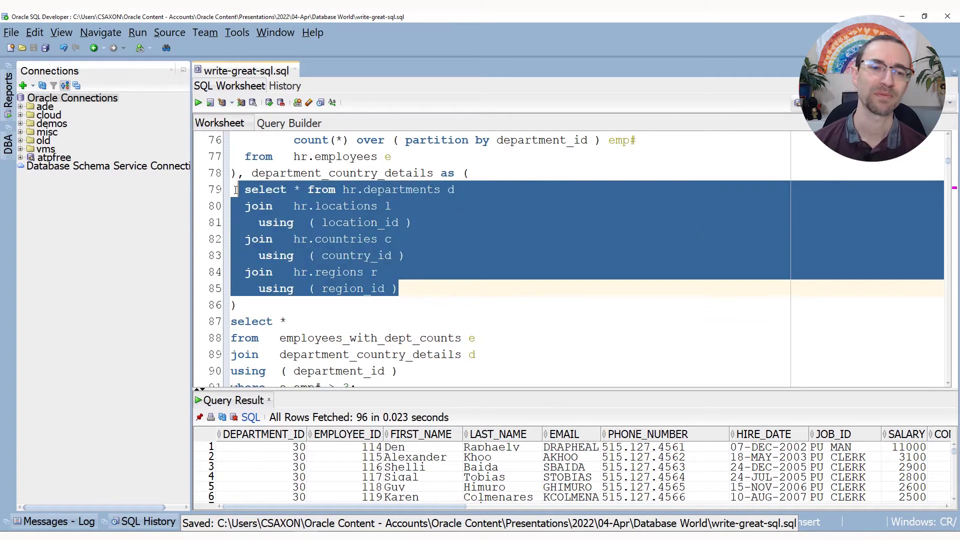
key(shift+Up)
key(shift+Home)
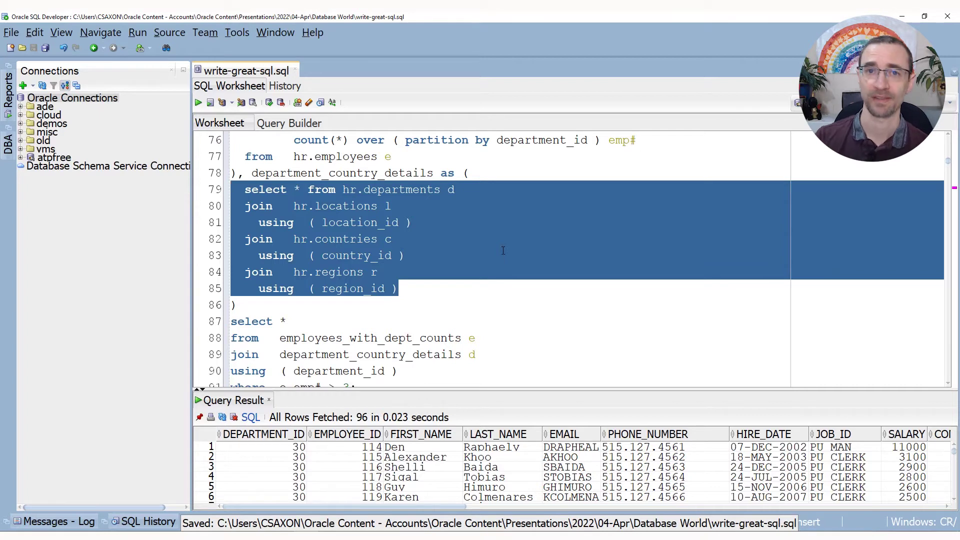
double_click(368, 174)
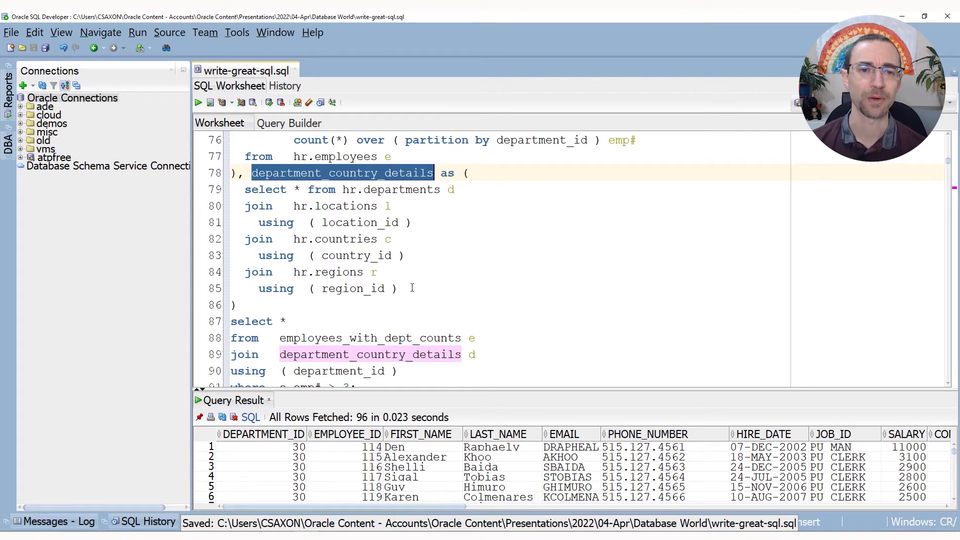
Create the department_country_details view and query it.
drag(400, 289, 241, 194)
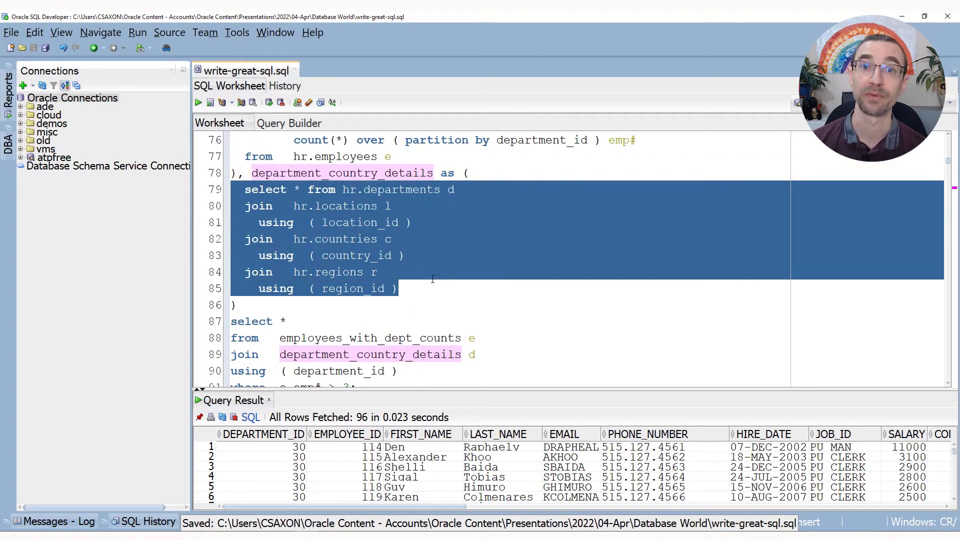
scroll(433, 280, down, 3)
scroll(433, 280, down, 3)
scroll(433, 280, down, 3)
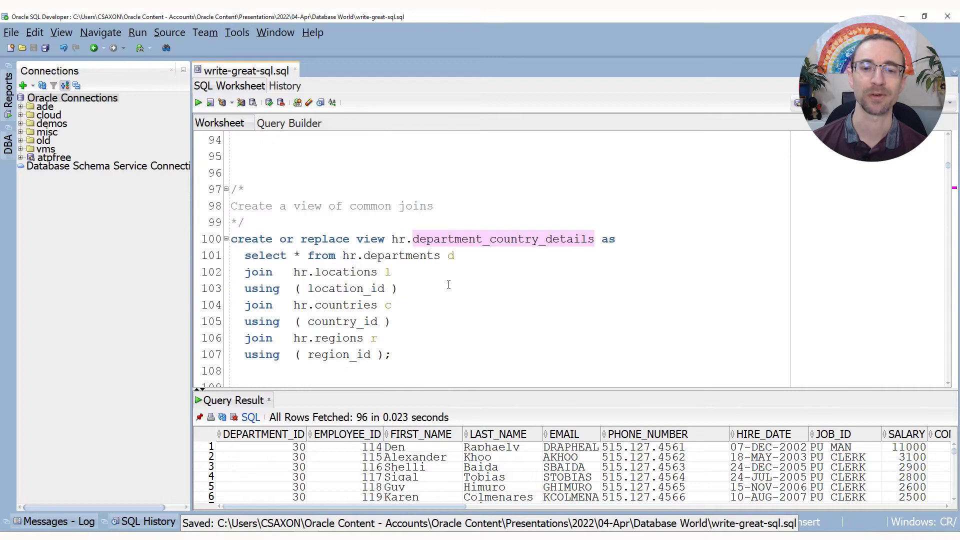
click(448, 285)
key(ctrl+Return)
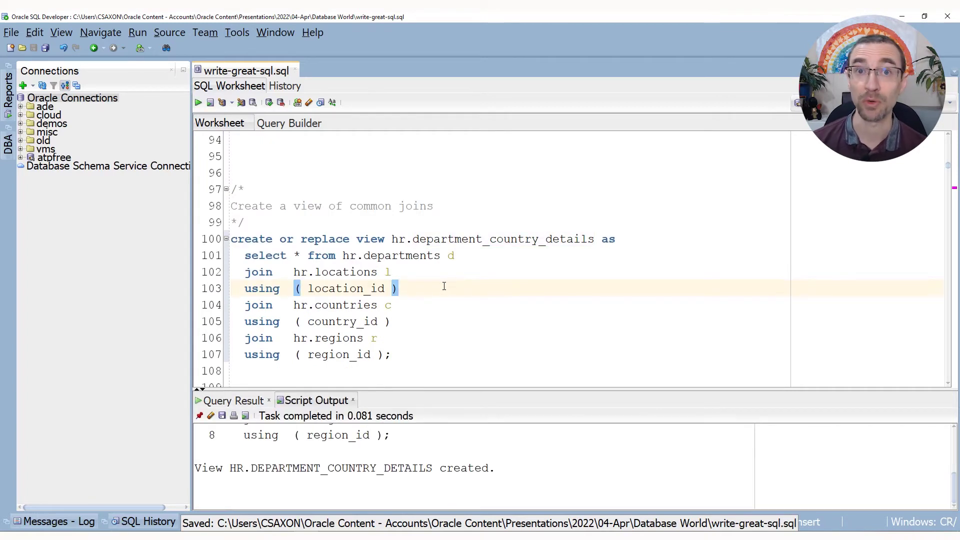
scroll(444, 286, down, 3)
scroll(444, 286, down, 6)
click(440, 255)
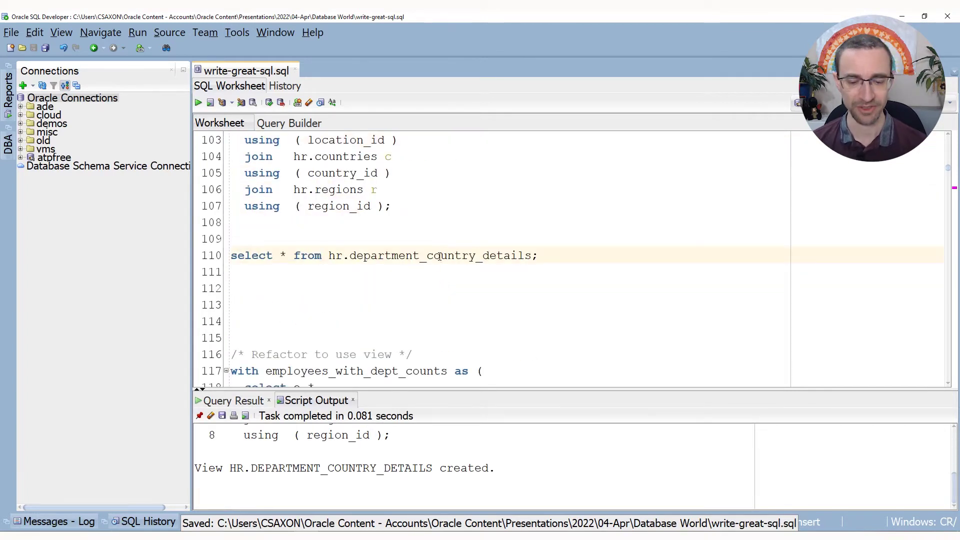
key(ctrl+Return)
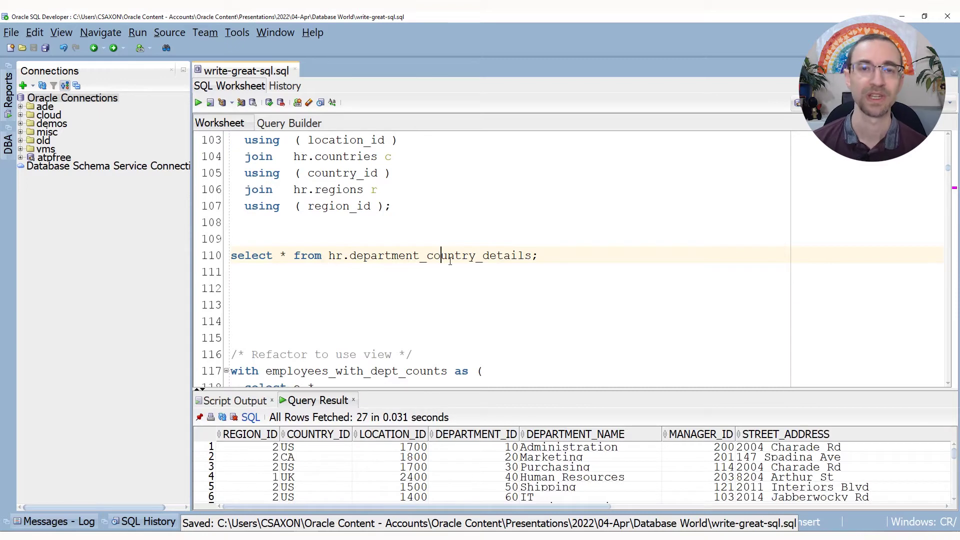
scroll(452, 234, down, 2)
scroll(451, 234, down, 2)
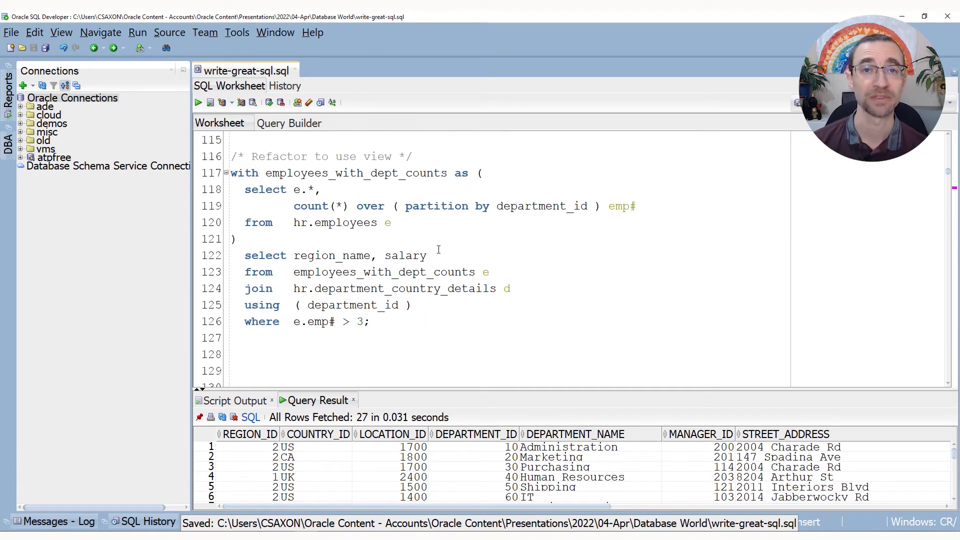
Run the refactored query joining employees_with_dept_counts to hr.department_country_details, fetching 96 rows.
drag(294, 288, 512, 288)
click(488, 255)
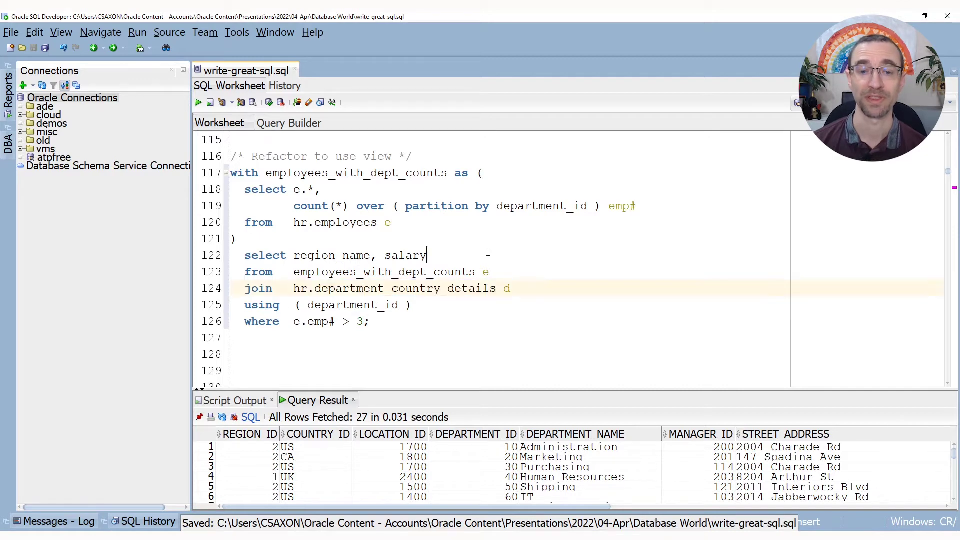
key(ctrl+Return)
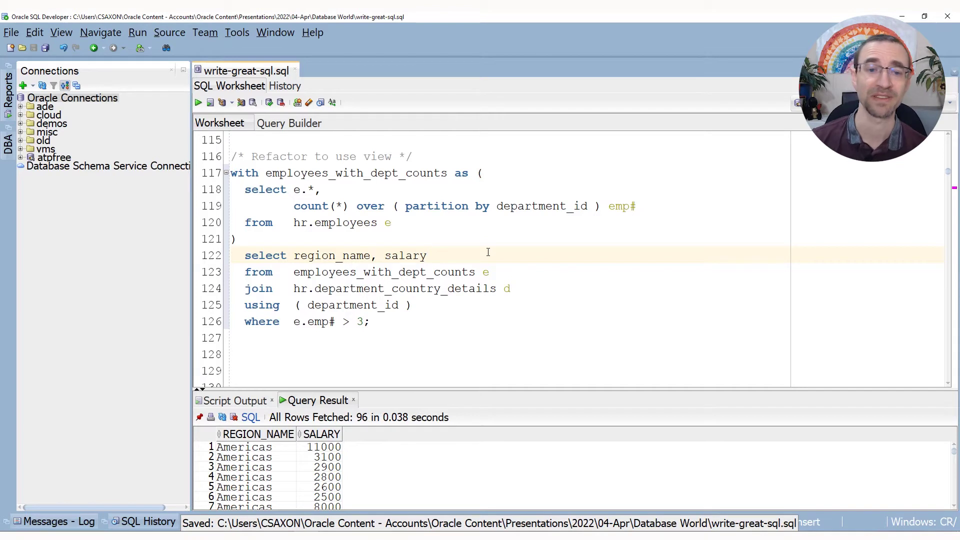
drag(503, 288, 281, 288)
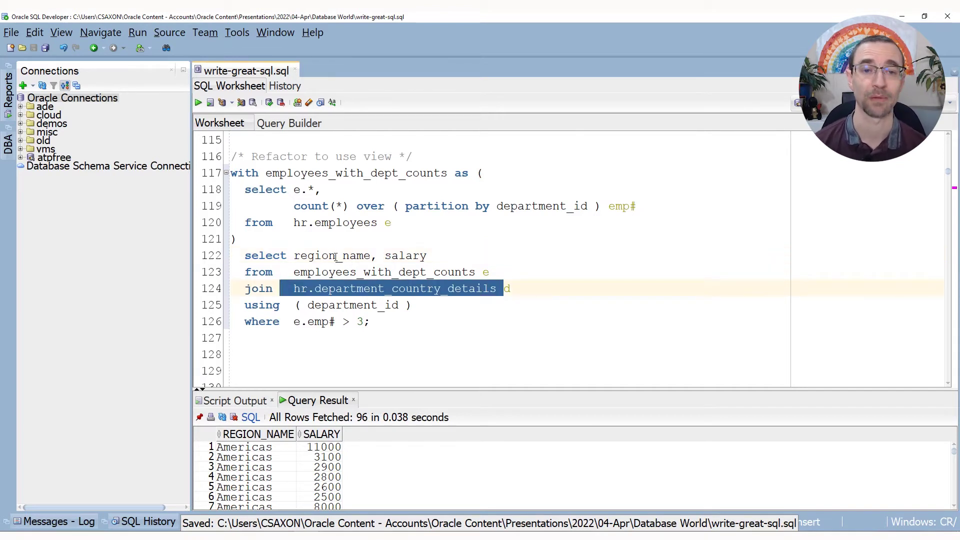
click(443, 225)
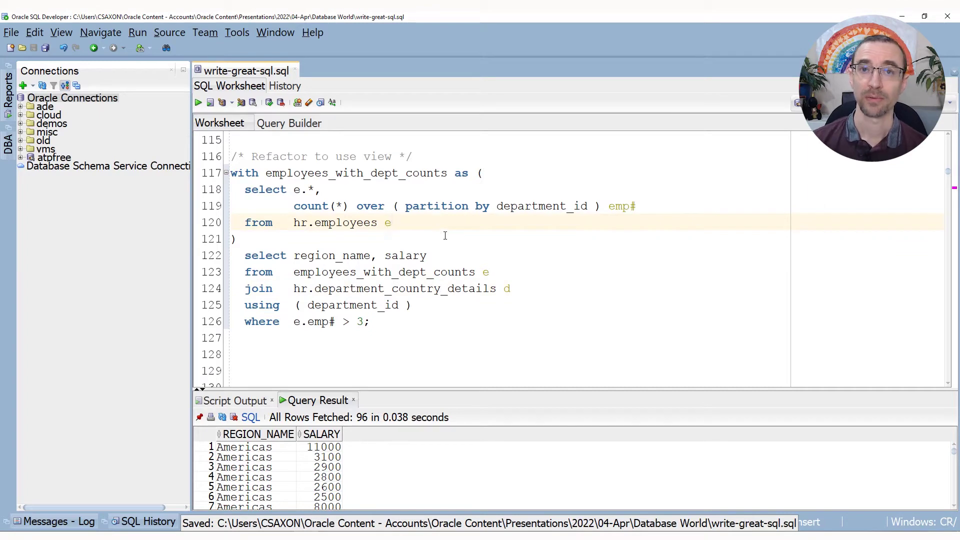
scroll(445, 235, down, 3)
scroll(445, 236, down, 1)
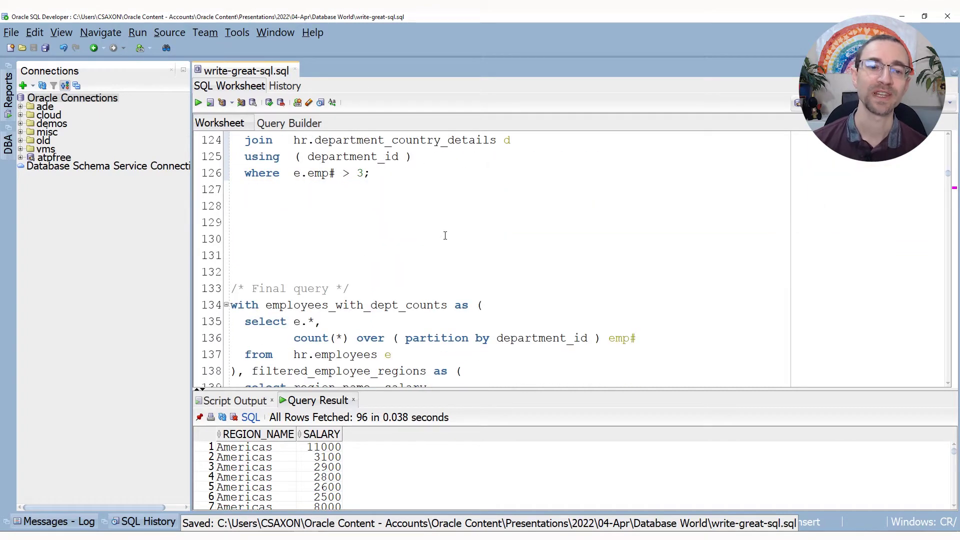
scroll(445, 236, down, 3)
scroll(445, 236, down, 1)
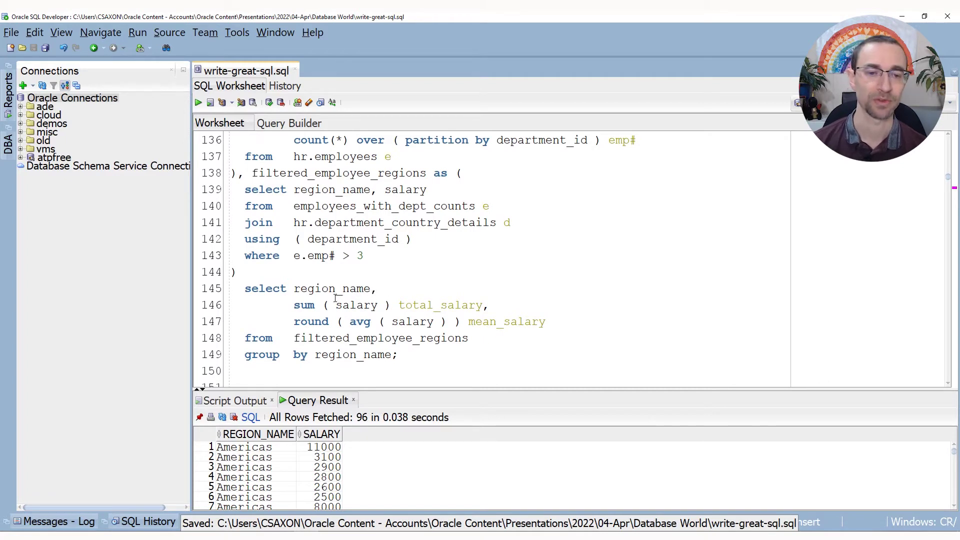
Run the filtered_employee_regions final query, showing Americas and Europe total and mean salary.
double_click(338, 172)
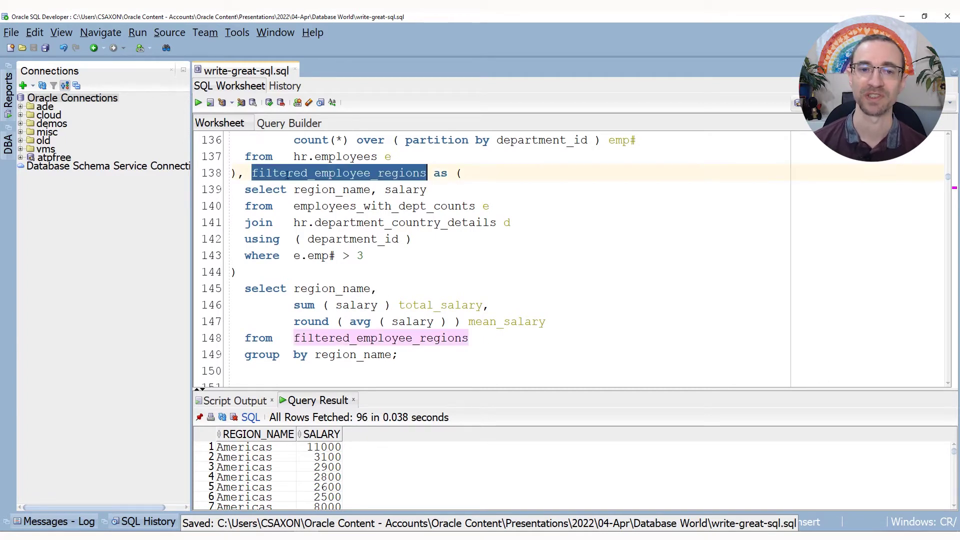
click(414, 255)
key(ctrl+Return)
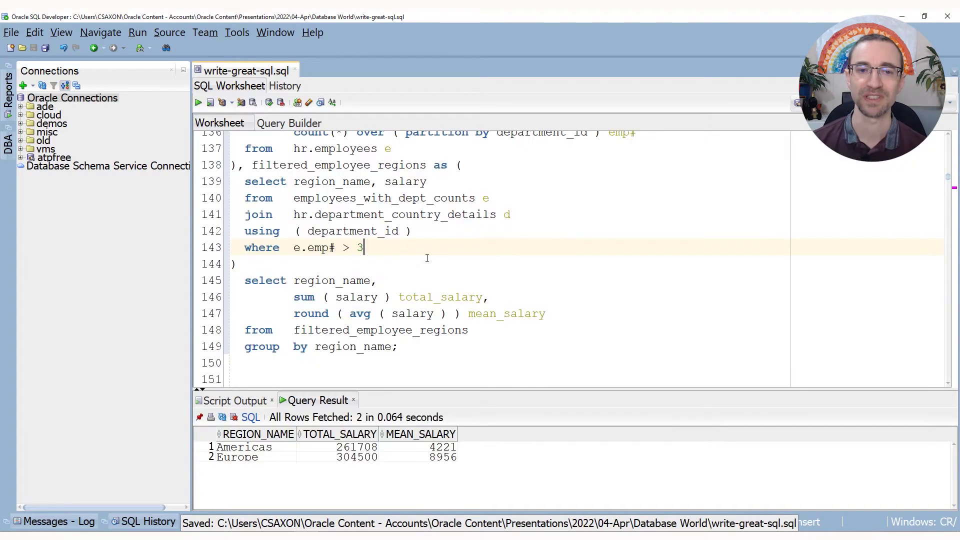
drag(442, 457, 338, 448)
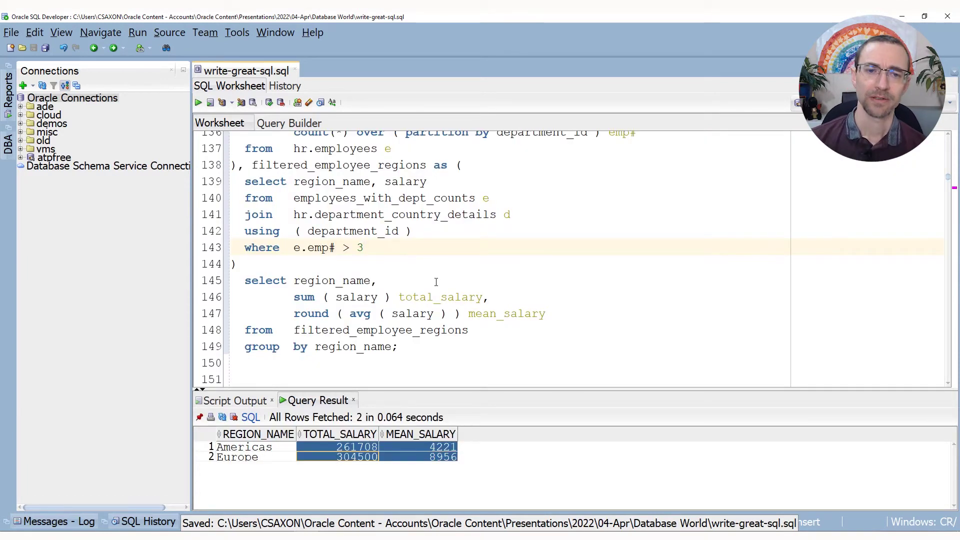
scroll(435, 281, up, 1)
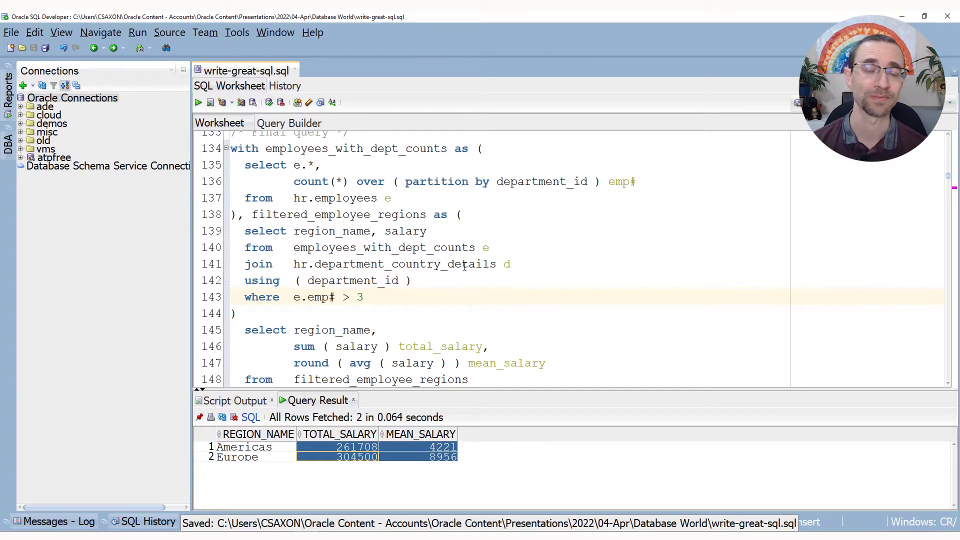
scroll(464, 264, down, 3)
scroll(464, 264, down, 3)
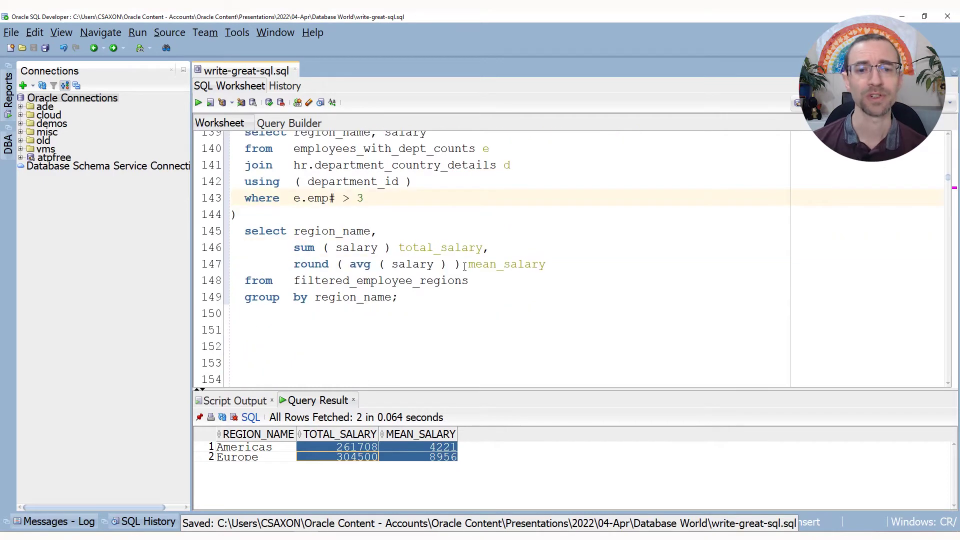
scroll(463, 264, down, 5)
scroll(463, 264, down, 5)
scroll(464, 264, down, 5)
scroll(463, 265, down, 5)
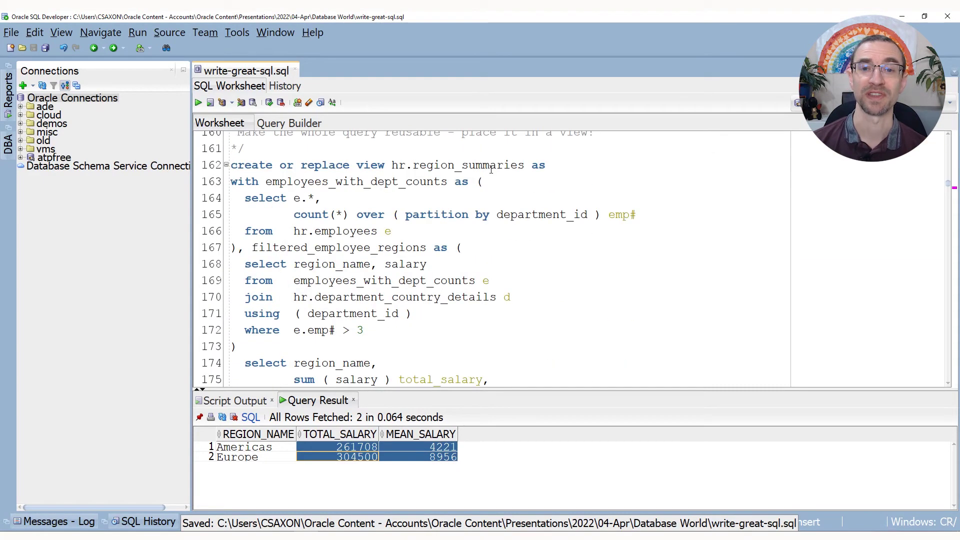
Create the hr.region_summaries view.
drag(525, 165, 322, 164)
click(424, 186)
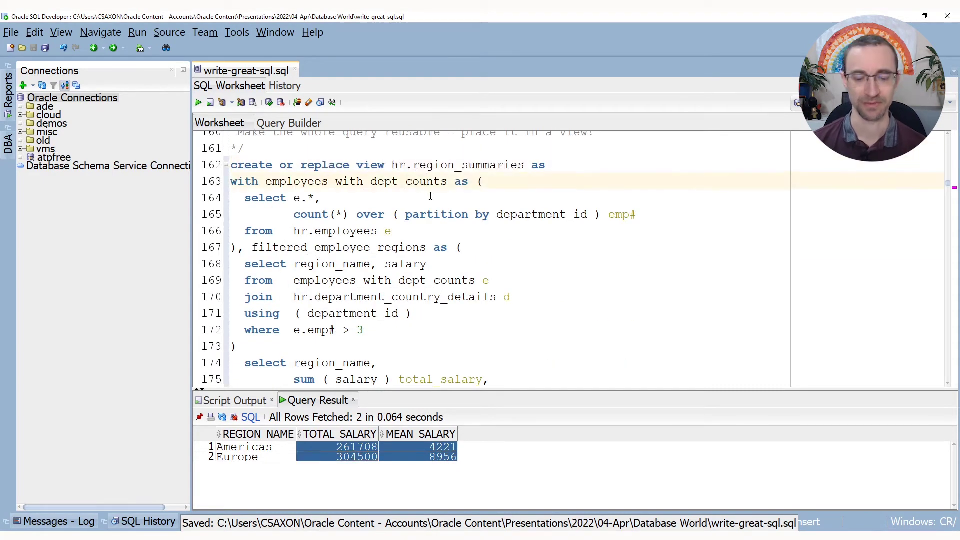
key(ctrl+Return)
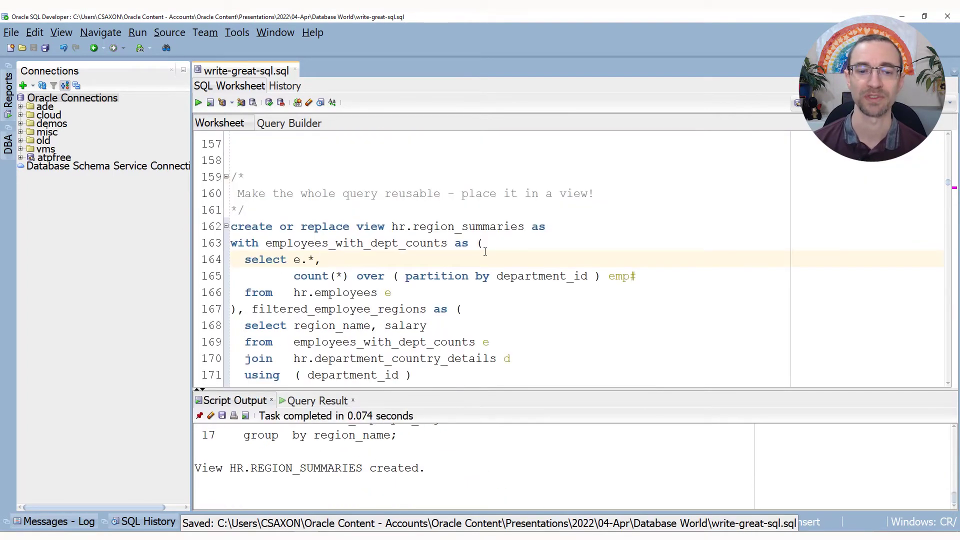
scroll(485, 252, down, 6)
scroll(484, 251, down, 5)
scroll(484, 251, down, 10)
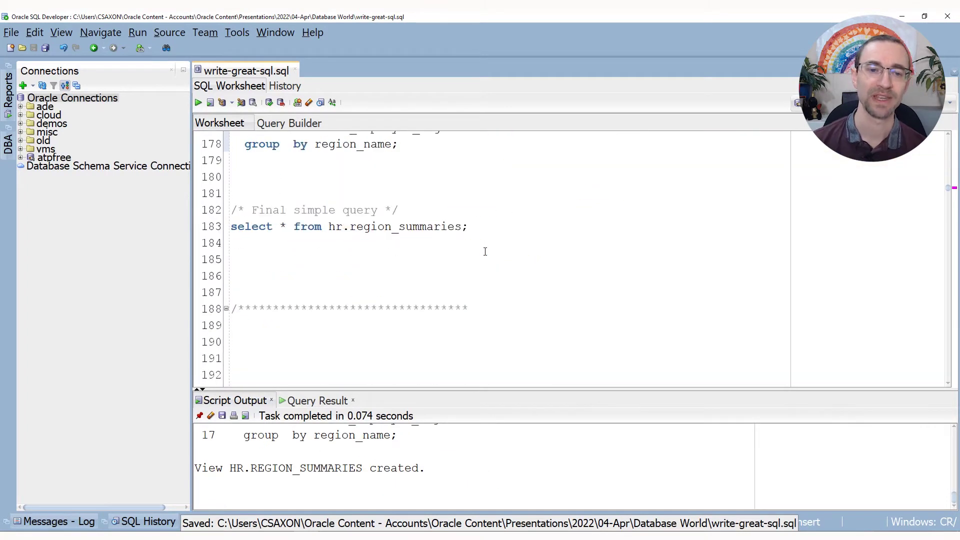
Query hr.region_summaries for the two region totals, then switch to the DEMO slide.
click(379, 226)
key(ctrl+Return)
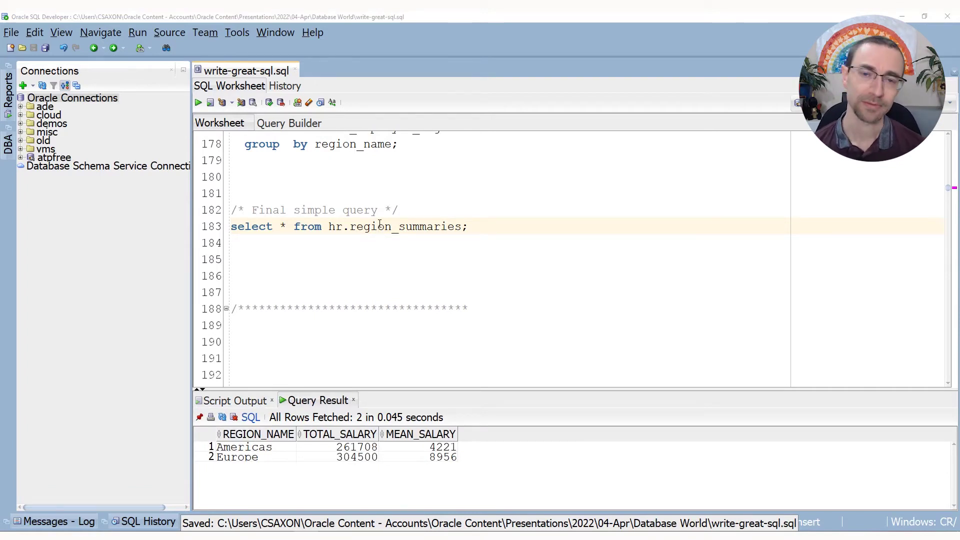
key(alt+Tab)
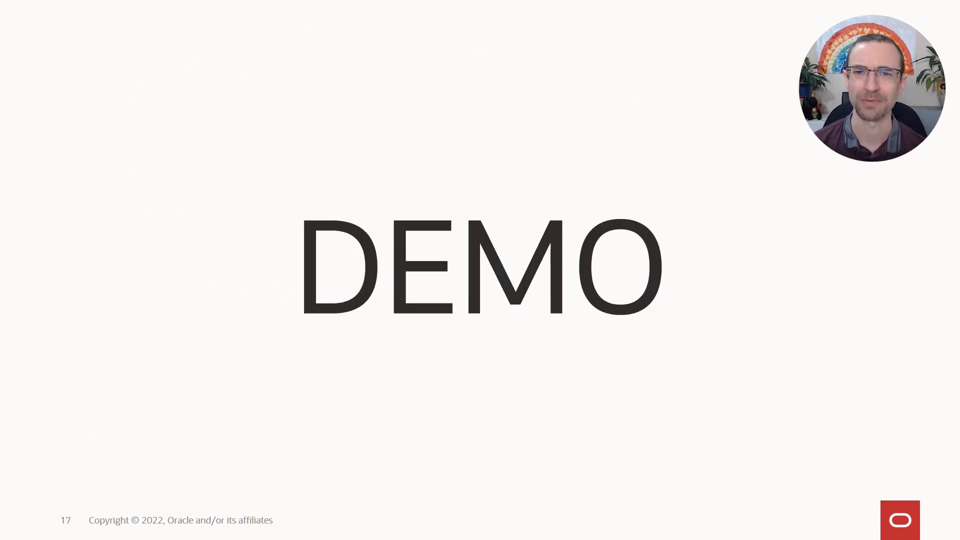
scroll(559, 278, down, 3)
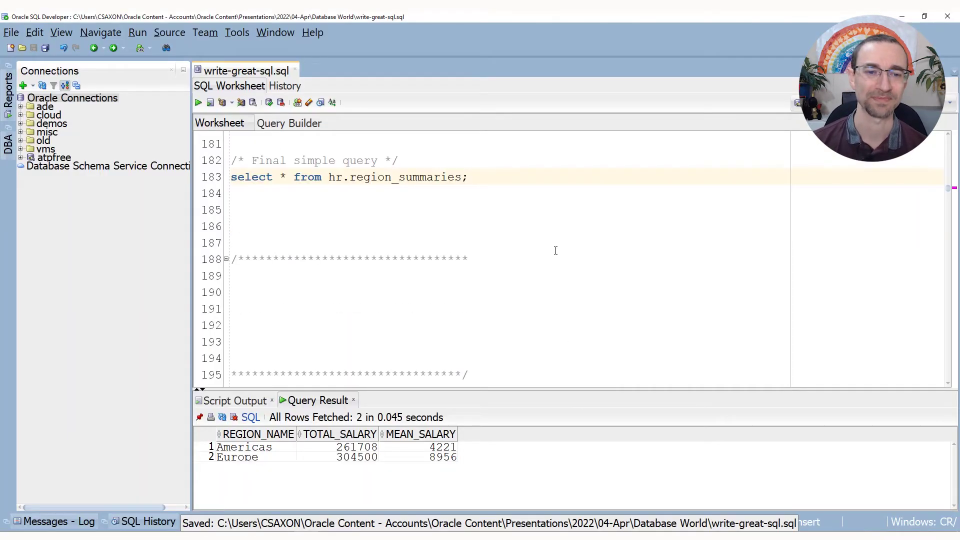
scroll(559, 278, down, 4)
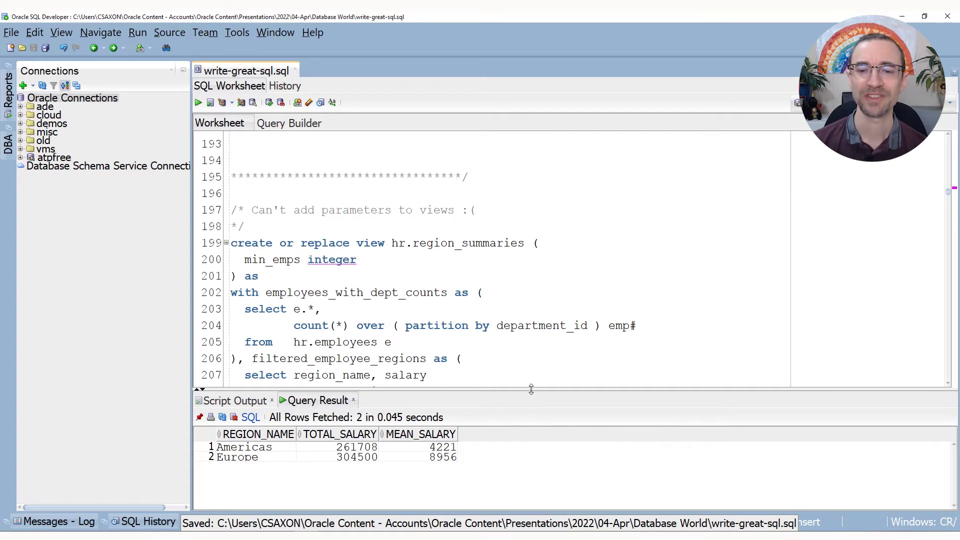
Inspect the min_emps parameter uses and the with clause's closing parenthesis.
drag(531, 389, 531, 429)
scroll(488, 294, down, 1)
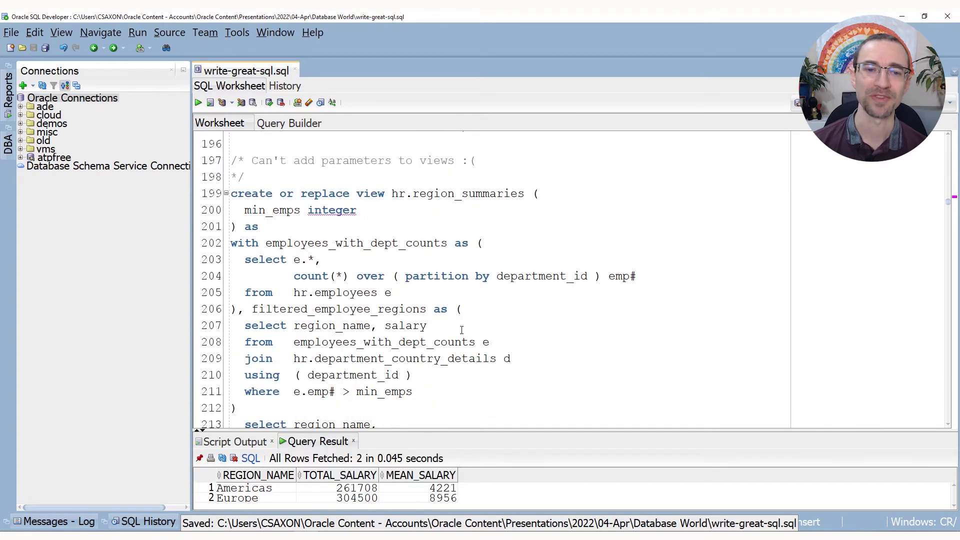
double_click(287, 213)
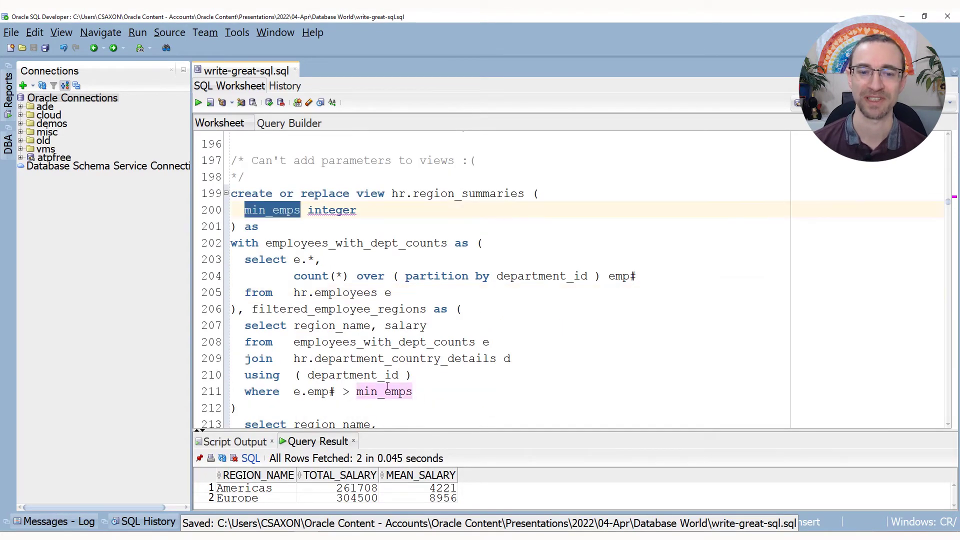
double_click(384, 391)
click(525, 327)
click(533, 310)
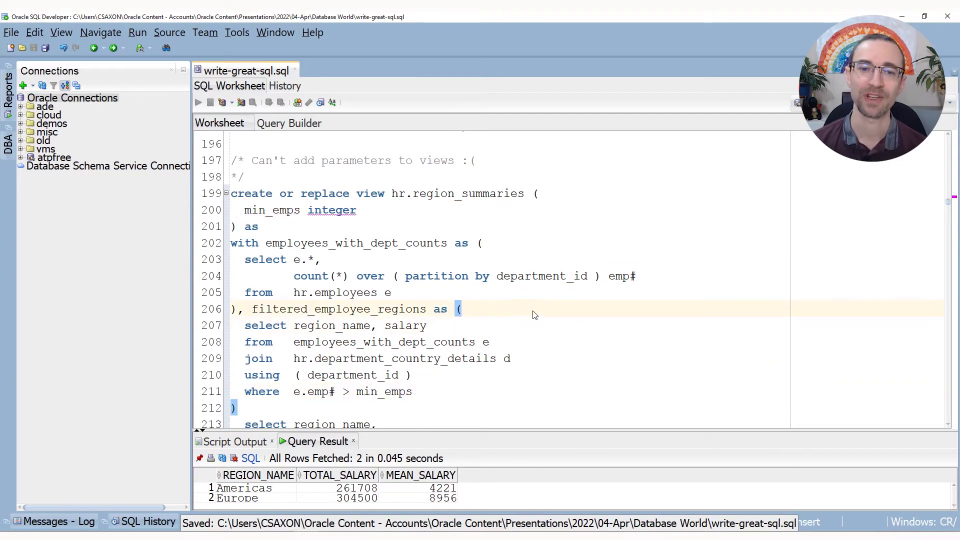
Run the parameterised view creation and enlarge the output to read ORA-00907.
click(490, 330)
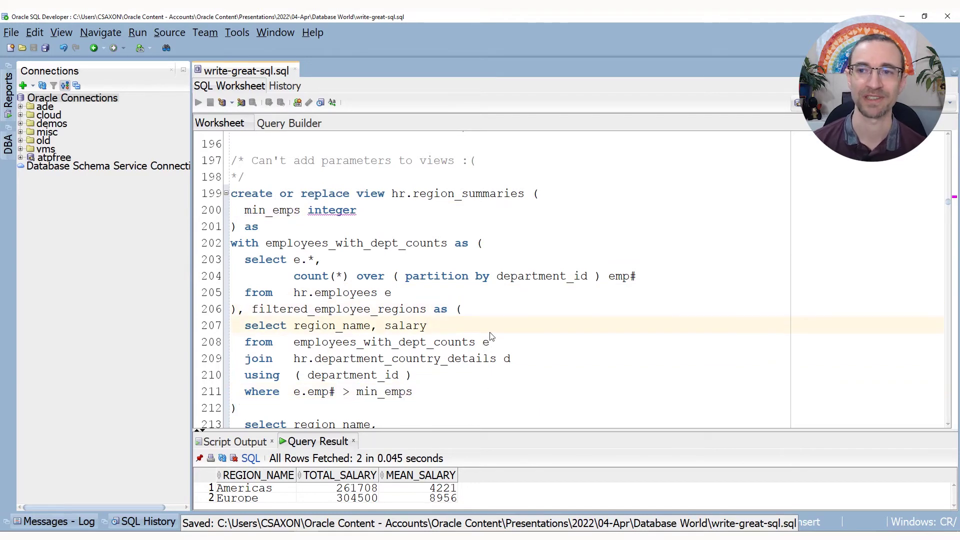
key(ctrl+Return)
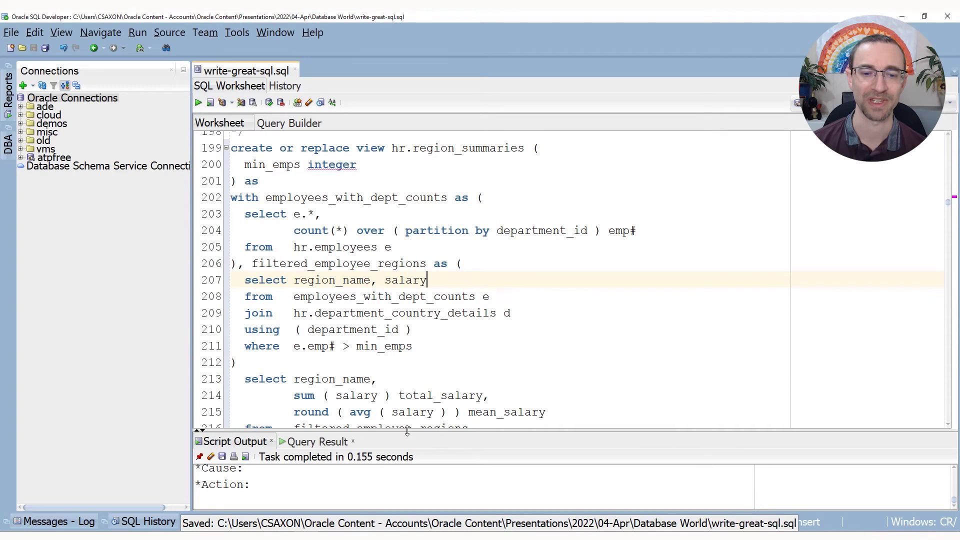
drag(408, 432, 407, 339)
double_click(289, 418)
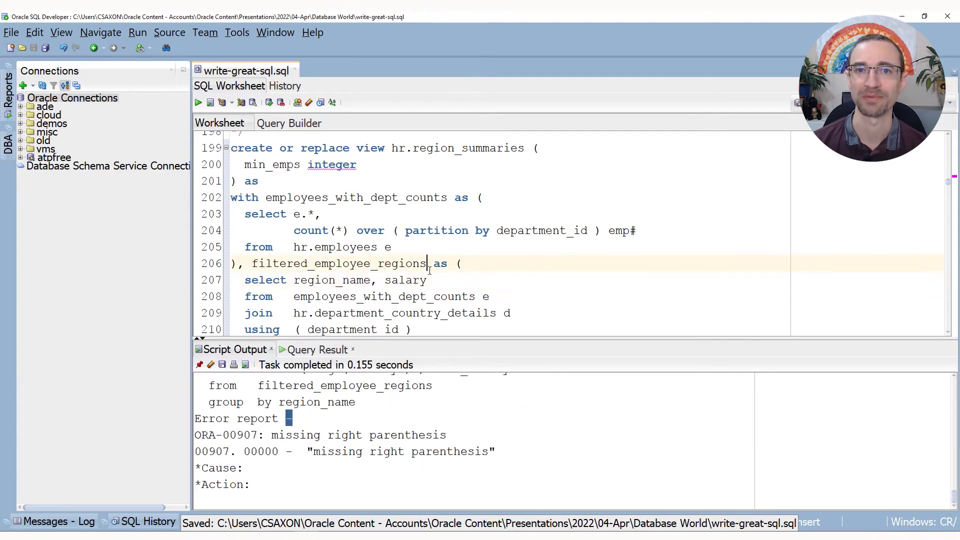
scroll(488, 248, down, 3)
scroll(511, 240, down, 3)
scroll(525, 229, down, 3)
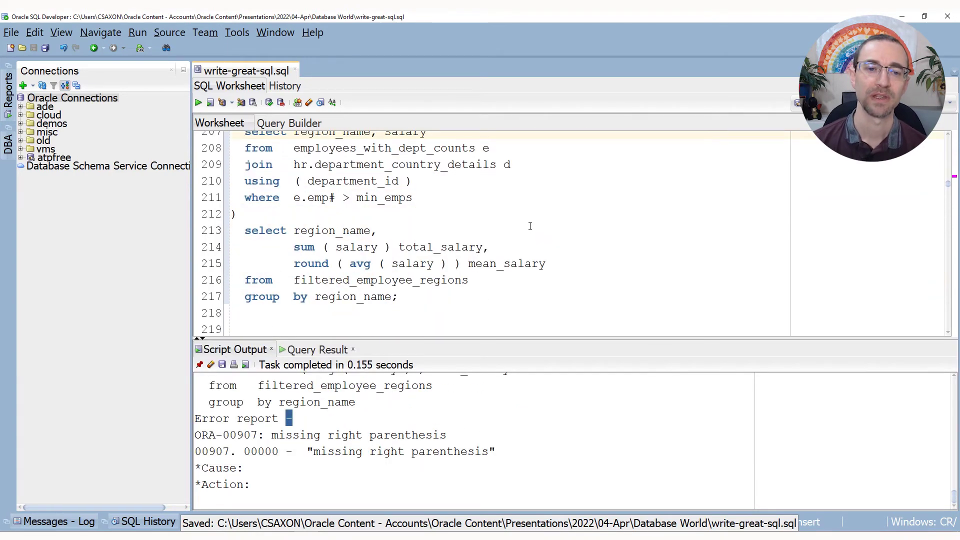
scroll(525, 229, up, 3)
scroll(525, 229, up, 3)
scroll(525, 229, up, 2)
click(236, 263)
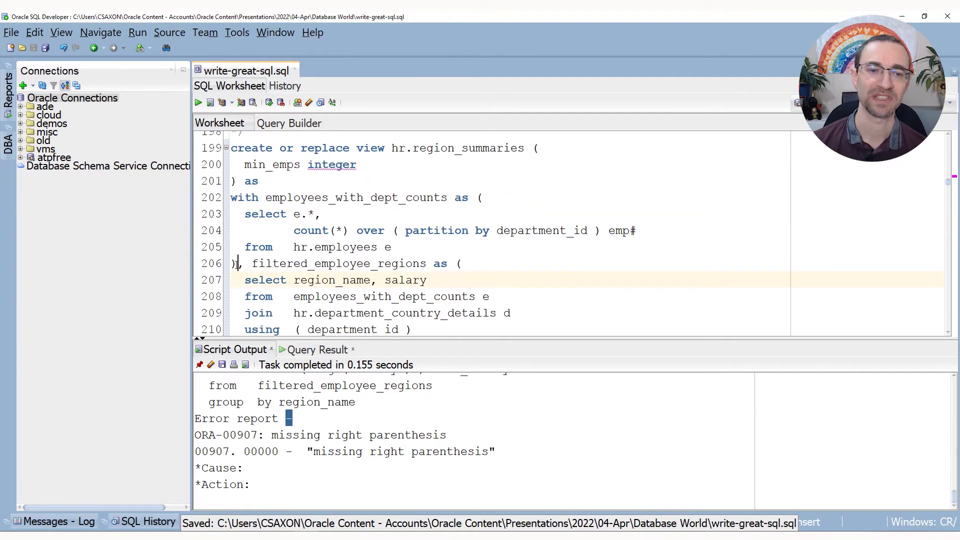
drag(236, 264, 230, 197)
scroll(572, 259, down, 3)
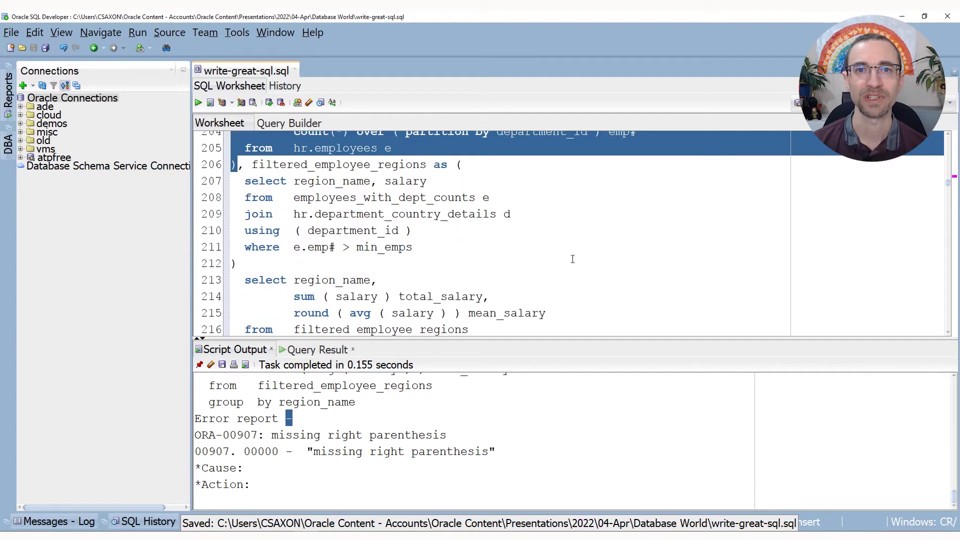
scroll(573, 259, down, 3)
scroll(573, 258, down, 3)
scroll(572, 259, down, 4)
scroll(572, 259, down, 2)
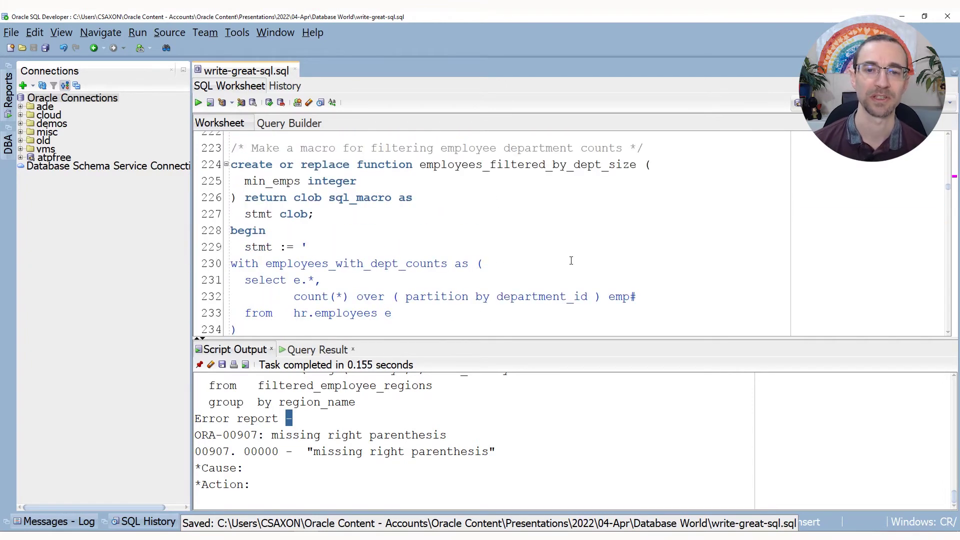
scroll(521, 229, down, 3)
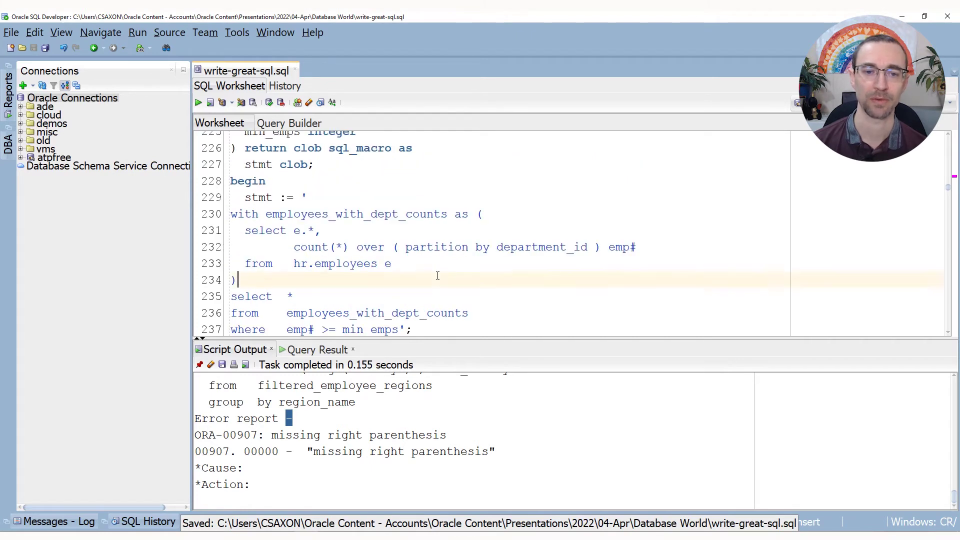
Compile the corrected employees_filtered_by_dept_size macro.
click(235, 230)
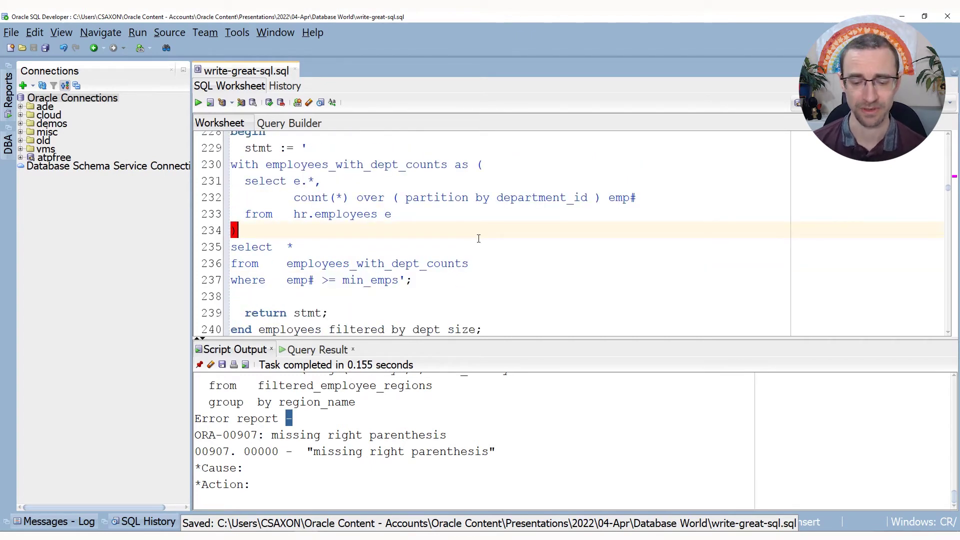
double_click(371, 280)
scroll(371, 280, up, 1)
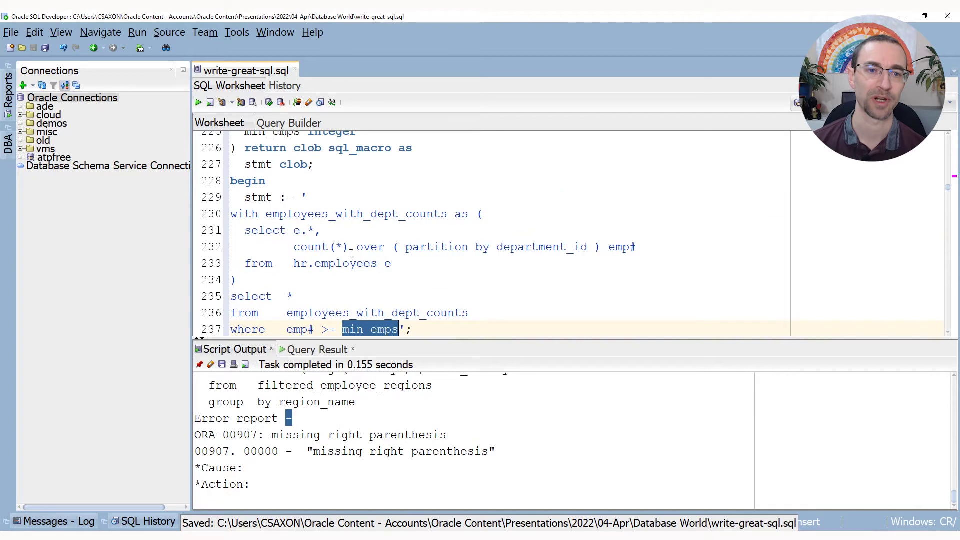
click(386, 247)
key(ctrl+Return)
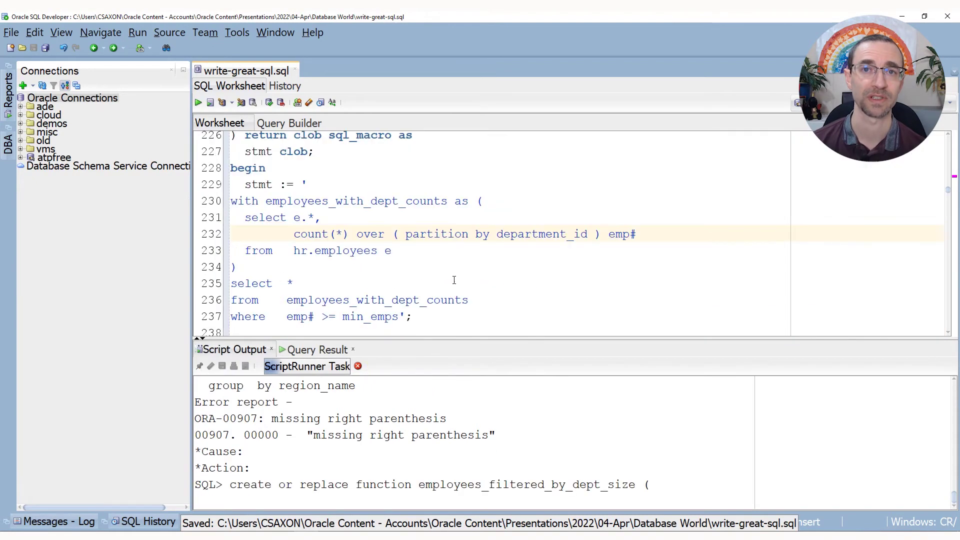
scroll(455, 258, down, 1)
scroll(456, 259, down, 2)
scroll(455, 259, down, 1)
Run the macro query for departments with at least 3 employees.
click(476, 251)
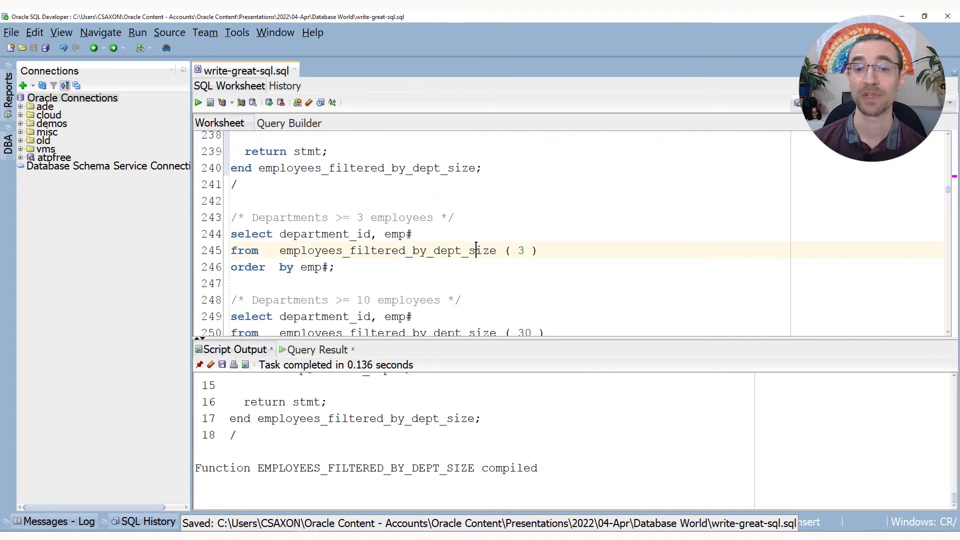
key(ctrl+Return)
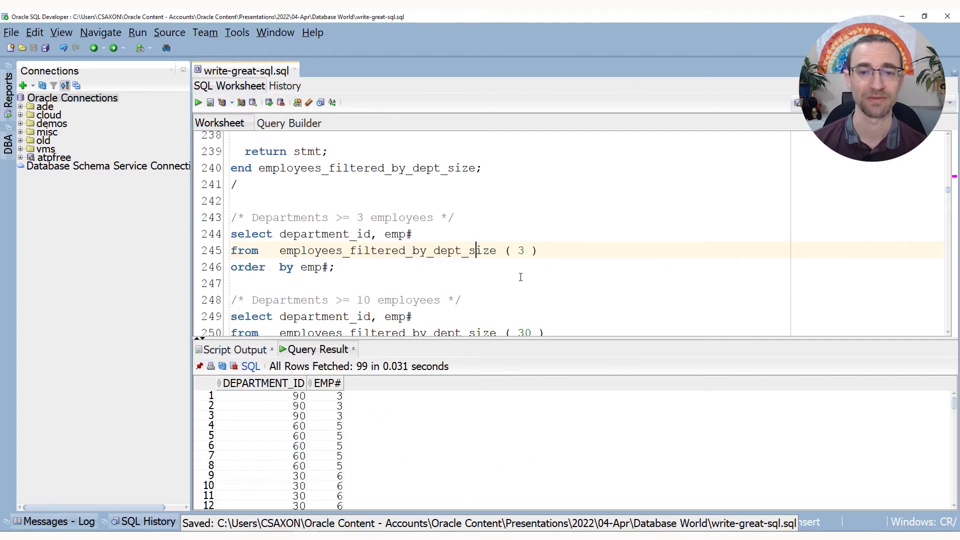
drag(532, 251, 492, 250)
drag(330, 396, 338, 433)
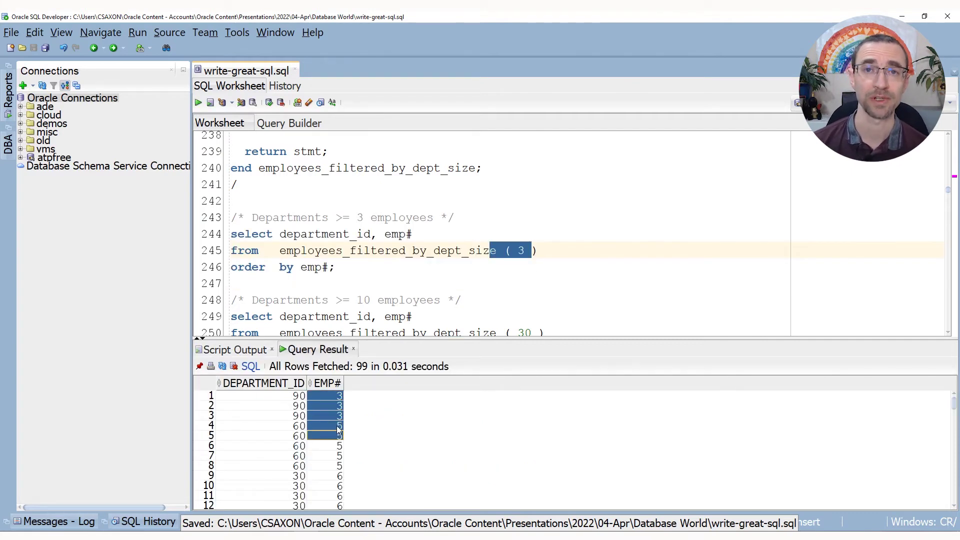
scroll(480, 237, down, 1)
Run the 30-employee macro query, returning 79 rows starting with 34-employee department 80.
click(505, 333)
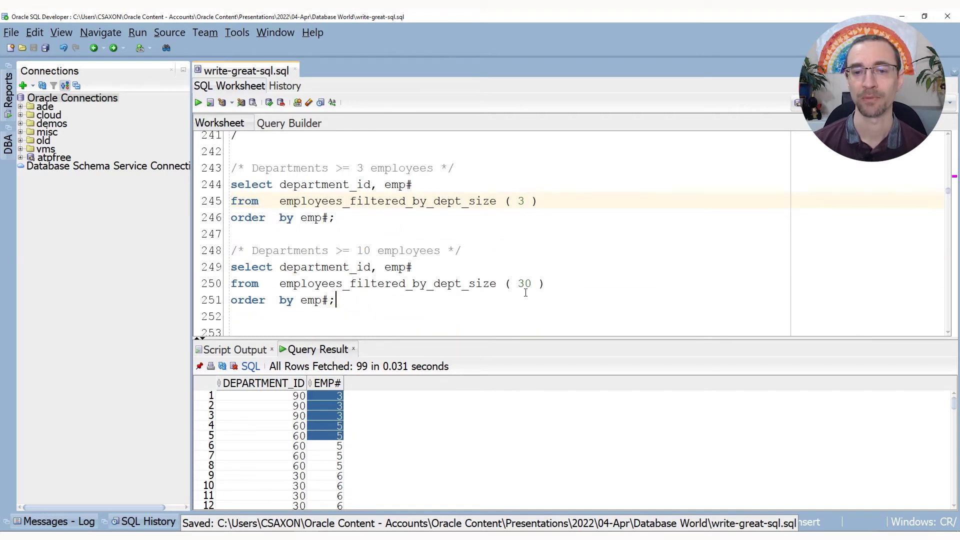
key(ctrl+Return)
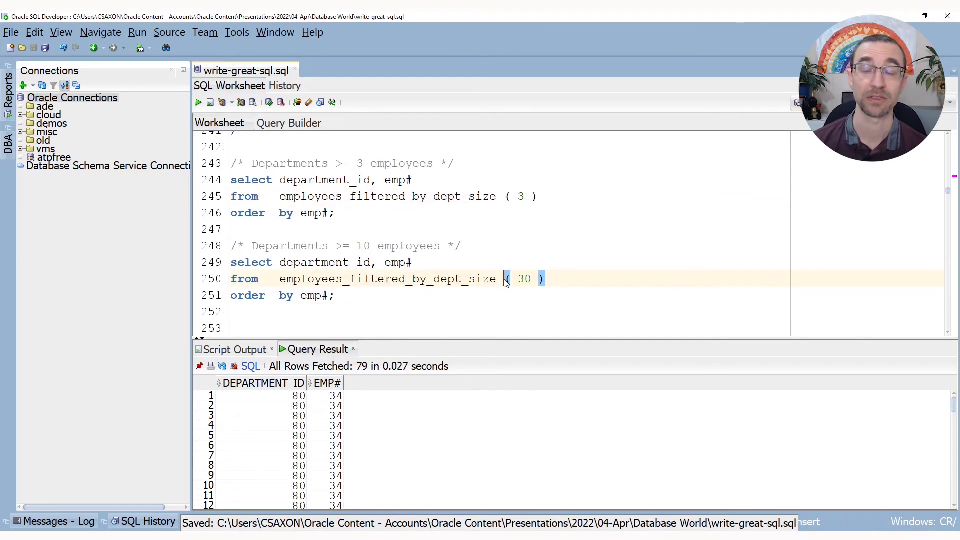
drag(335, 406, 335, 455)
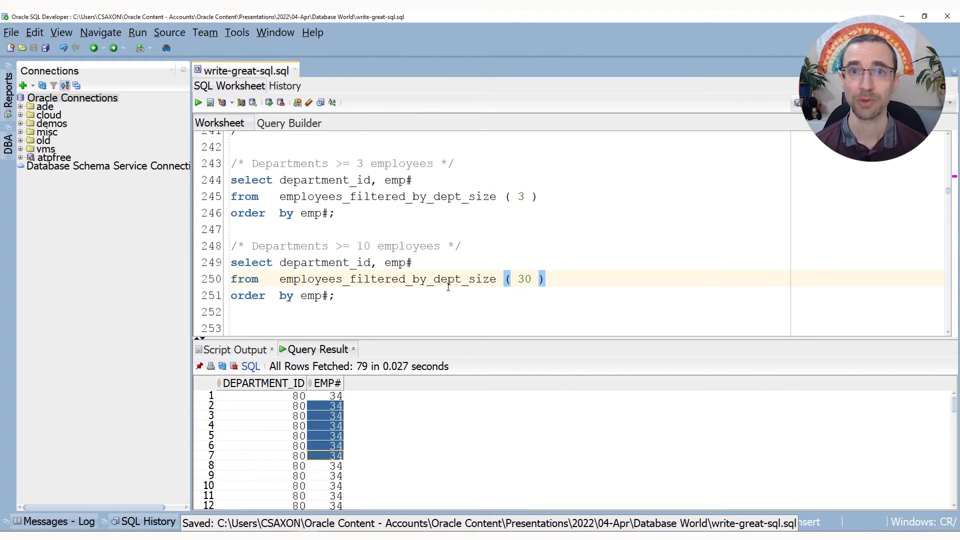
double_click(386, 279)
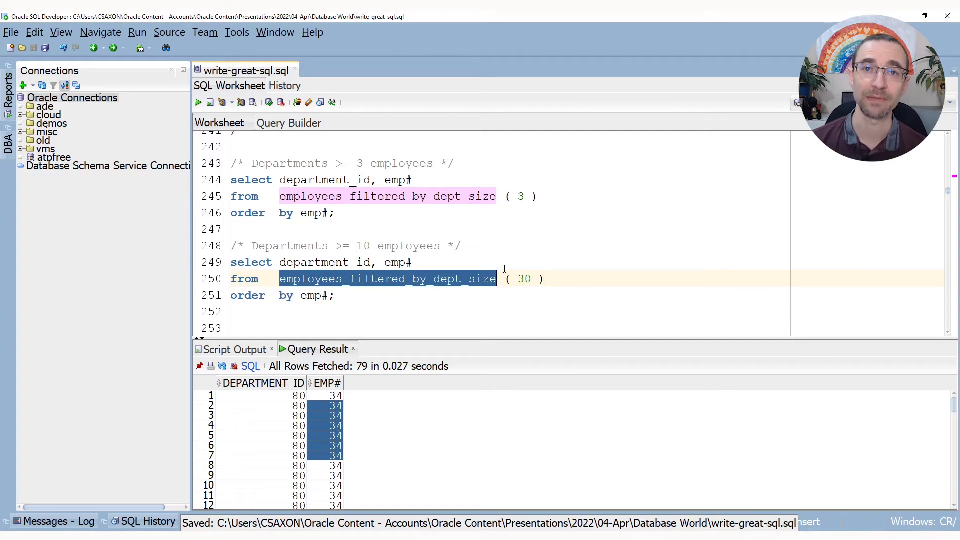
scroll(505, 268, down, 1)
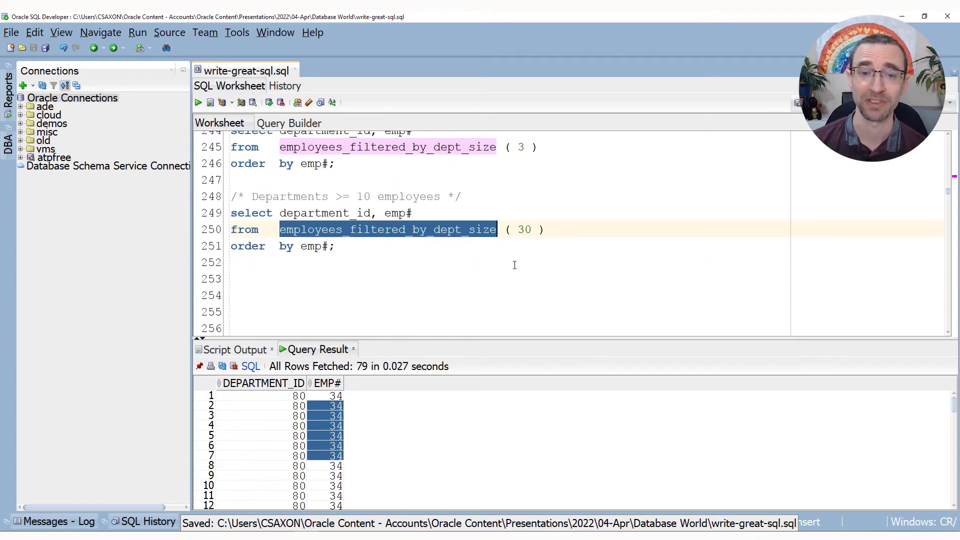
scroll(515, 264, down, 3)
scroll(515, 265, down, 1)
Run the macro-based region summary query, supplying :min_emps in the Enter Binds dialog.
double_click(495, 246)
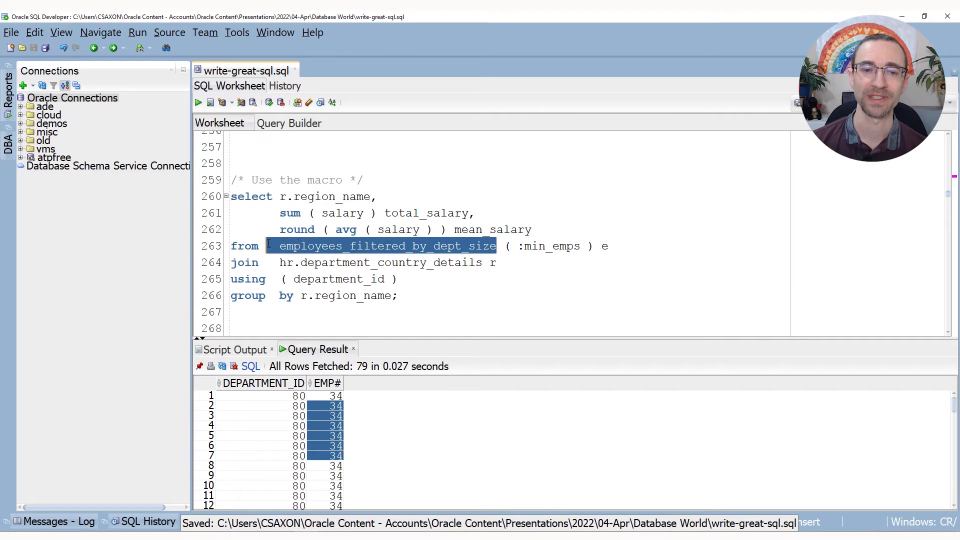
click(444, 246)
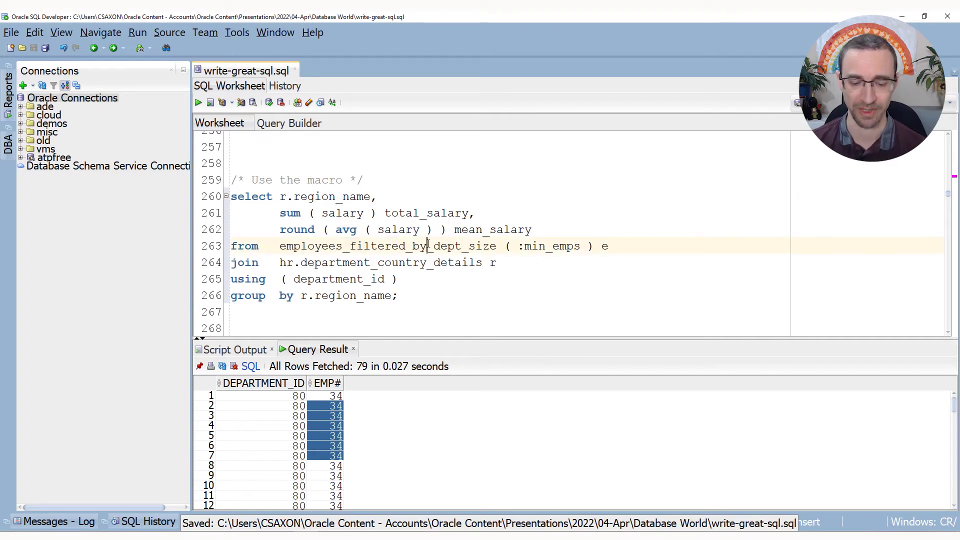
drag(517, 246, 582, 246)
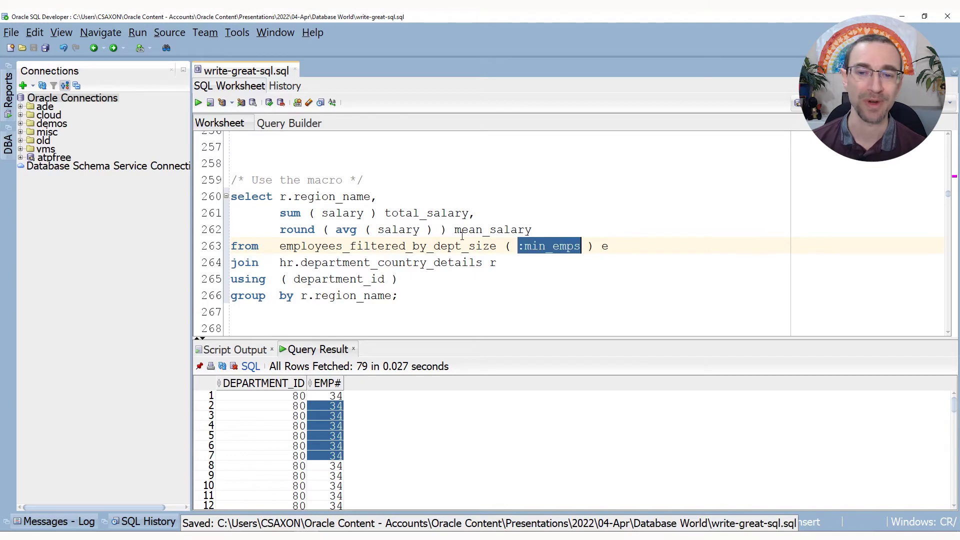
click(450, 229)
key(ctrl+Return)
double_click(571, 269)
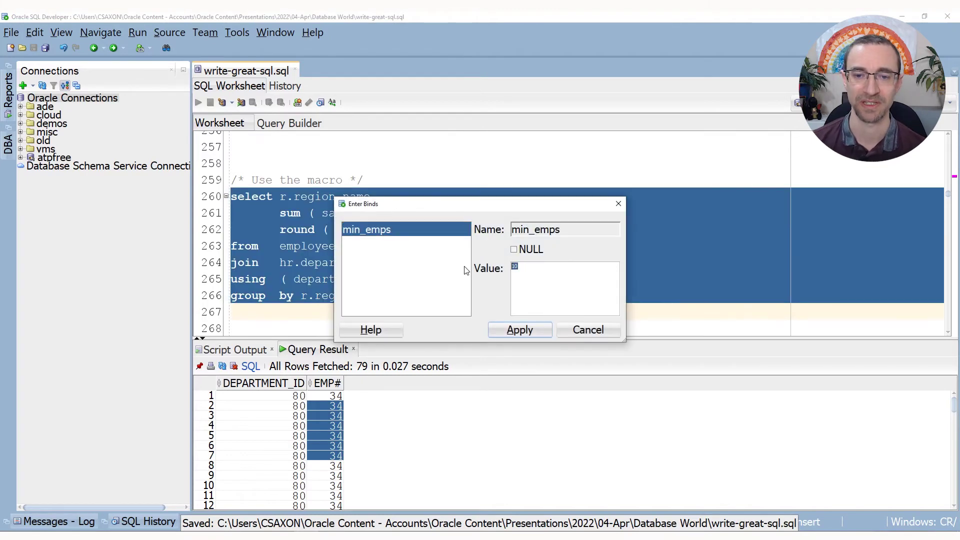
text(40)
click(520, 330)
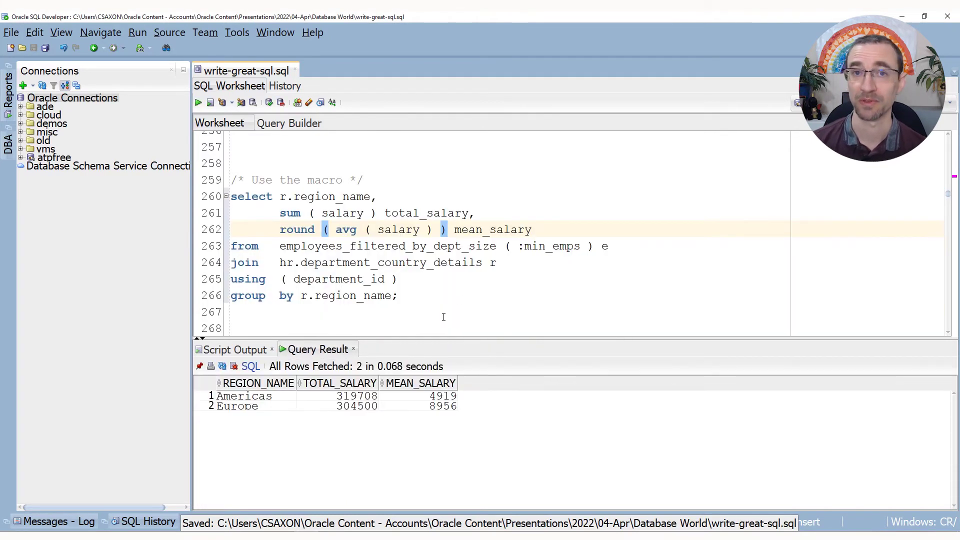
Rerun the region summary with min_emps 10, showing Americas and Europe mean salaries.
click(448, 263)
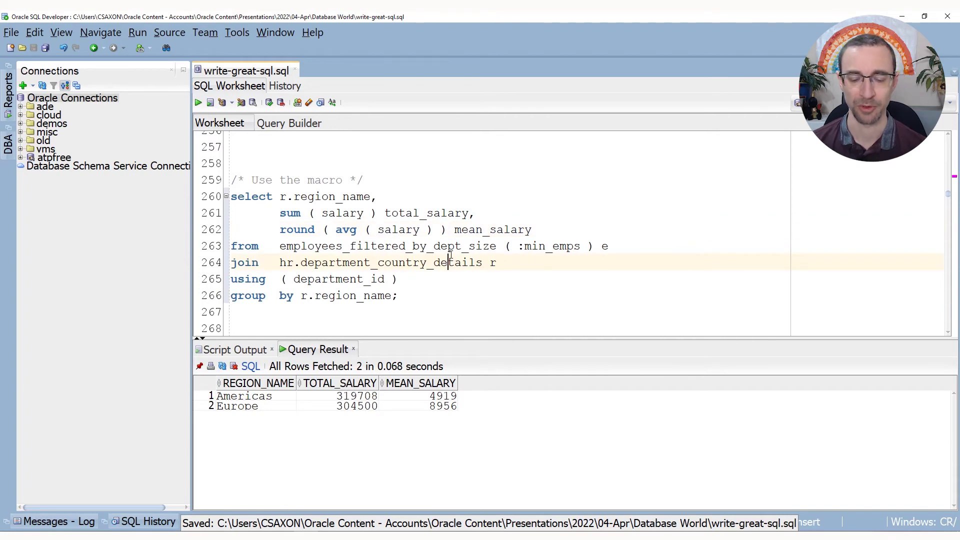
key(ctrl+Return)
text(10)
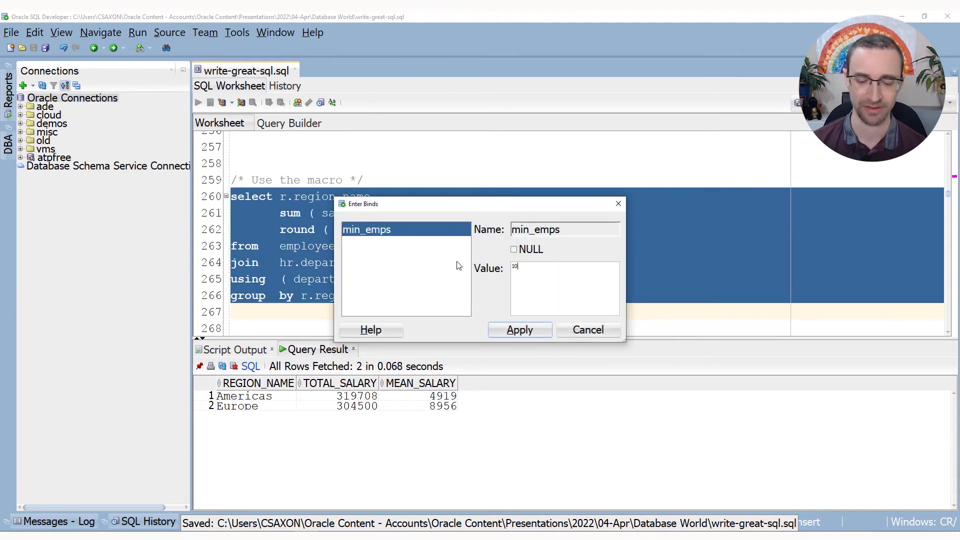
click(520, 330)
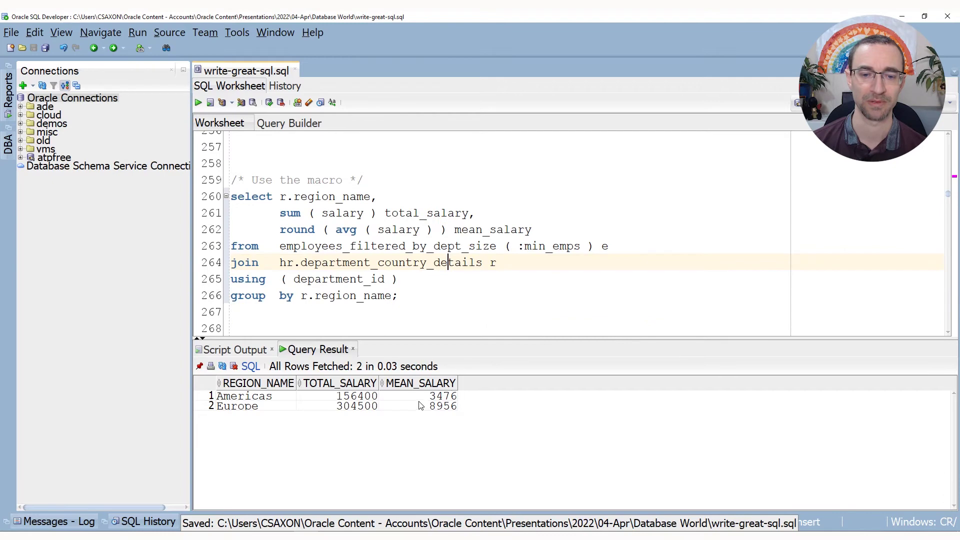
drag(443, 396, 443, 406)
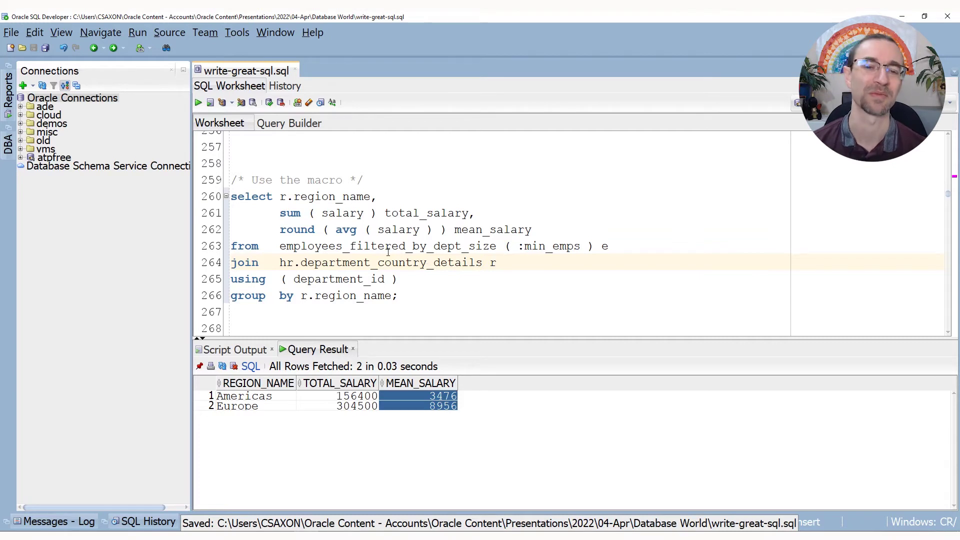
double_click(405, 246)
scroll(465, 217, down, 1)
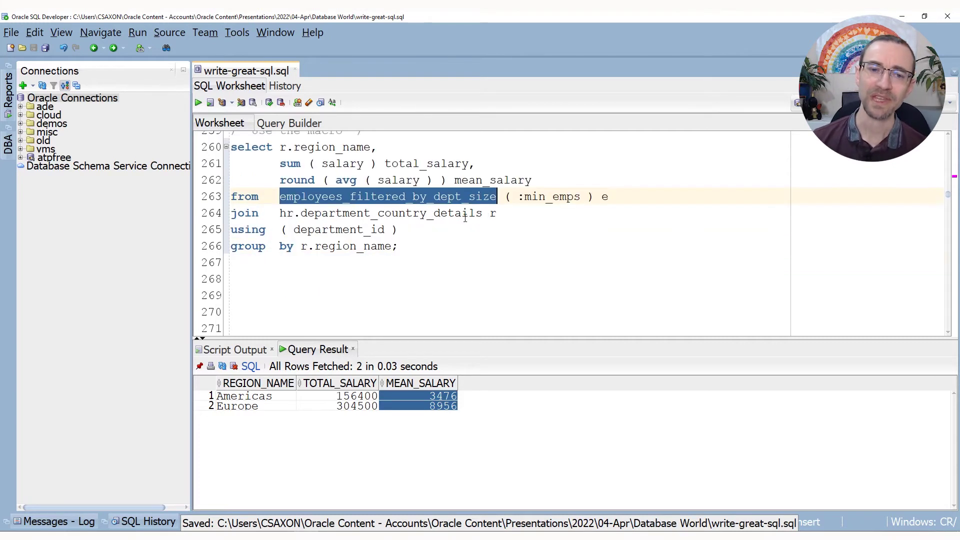
scroll(466, 213, down, 4)
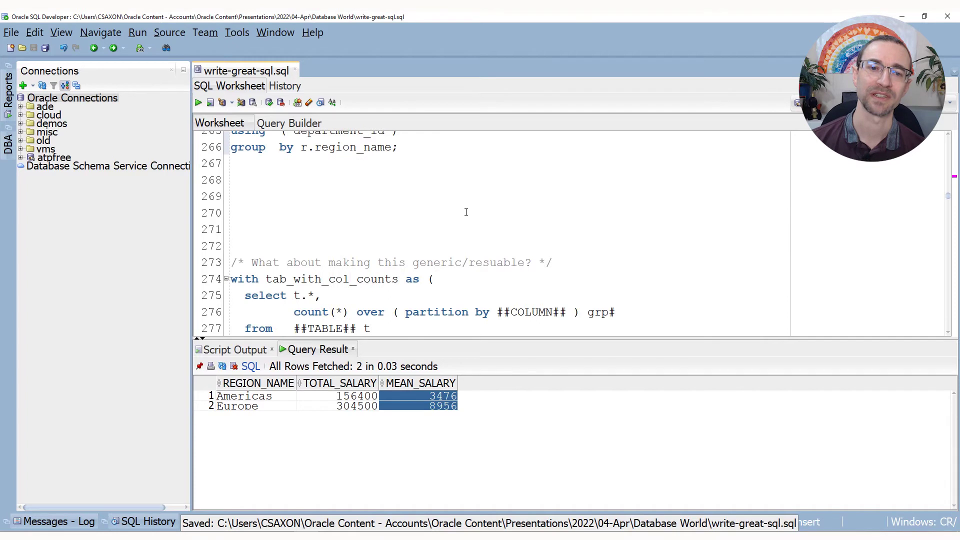
Highlight the ##TABLE## and ##COLUMN## placeholders in the tab_with_col_counts query.
double_click(305, 229)
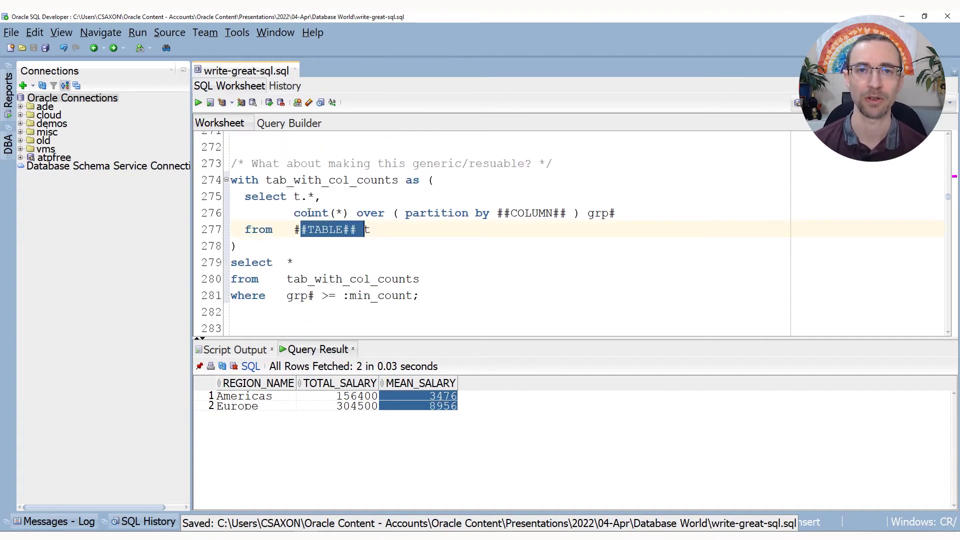
click(424, 230)
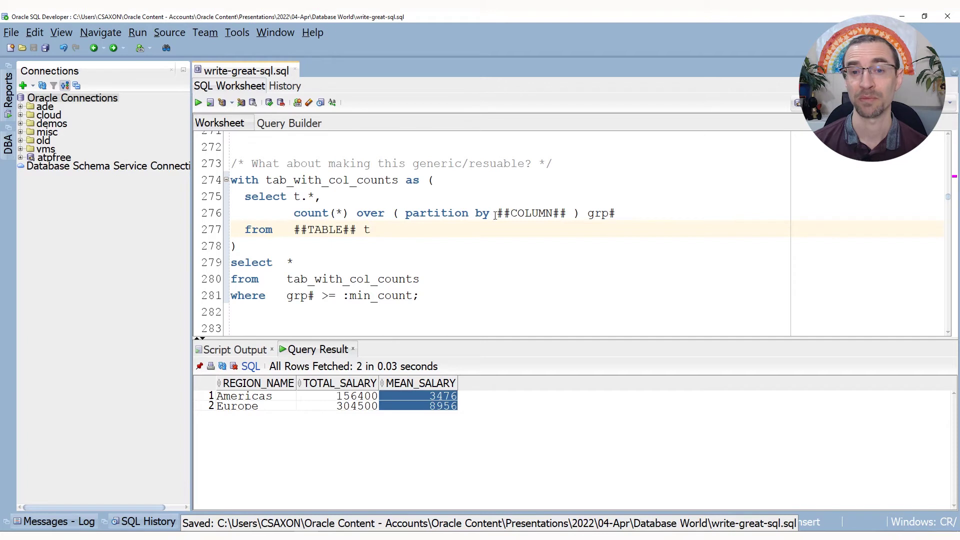
drag(496, 214, 574, 214)
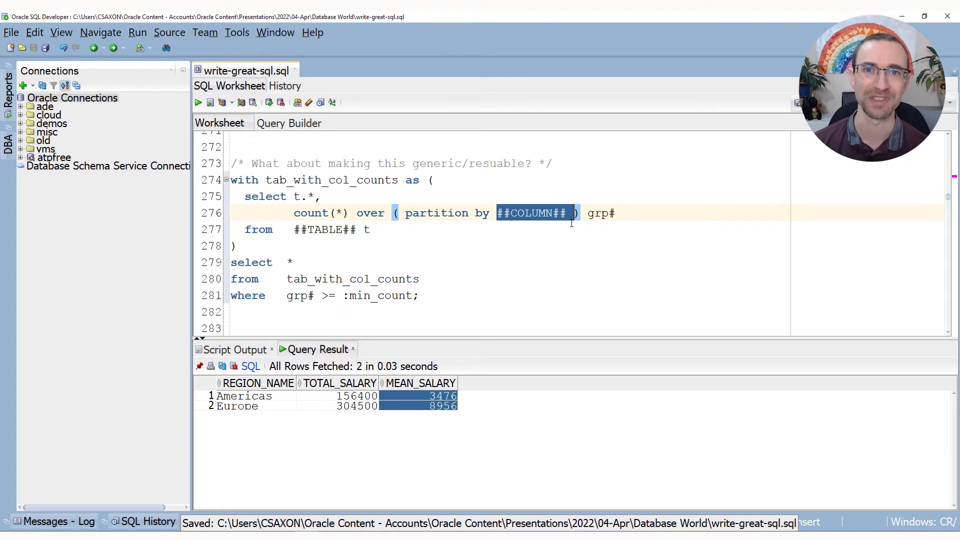
click(499, 244)
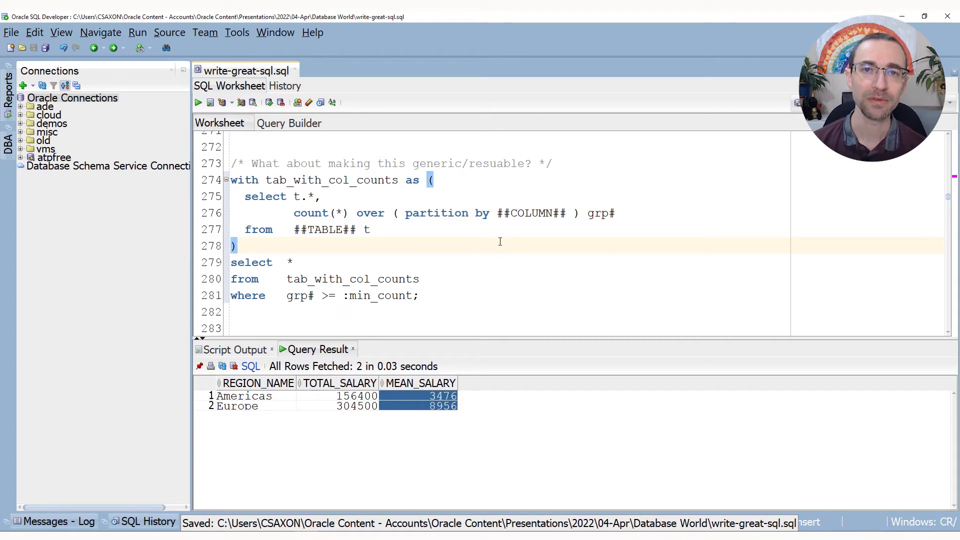
double_click(497, 213)
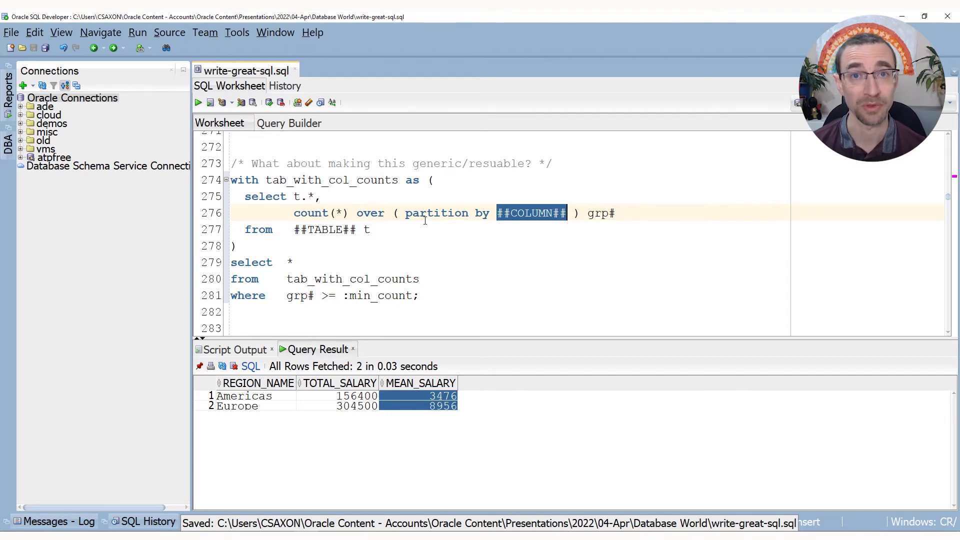
scroll(437, 197, down, 5)
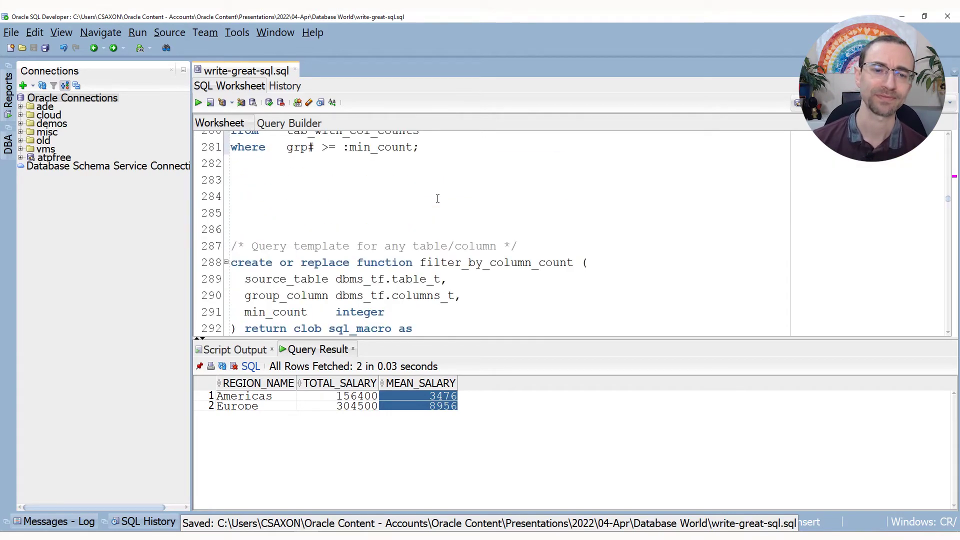
scroll(437, 197, down, 3)
drag(461, 197, 229, 183)
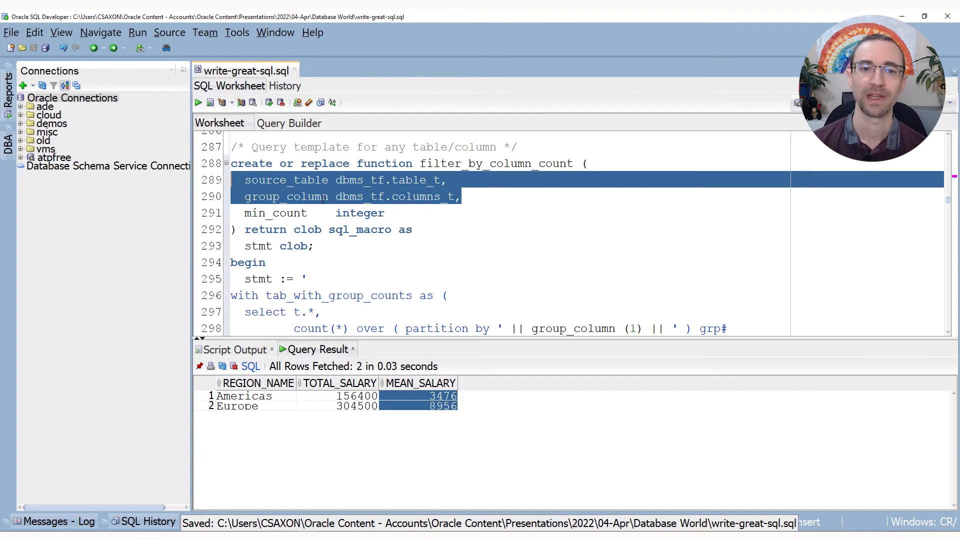
Recompile filter_by_column_count with its source_table, group_column and min_count parameters.
double_click(411, 180)
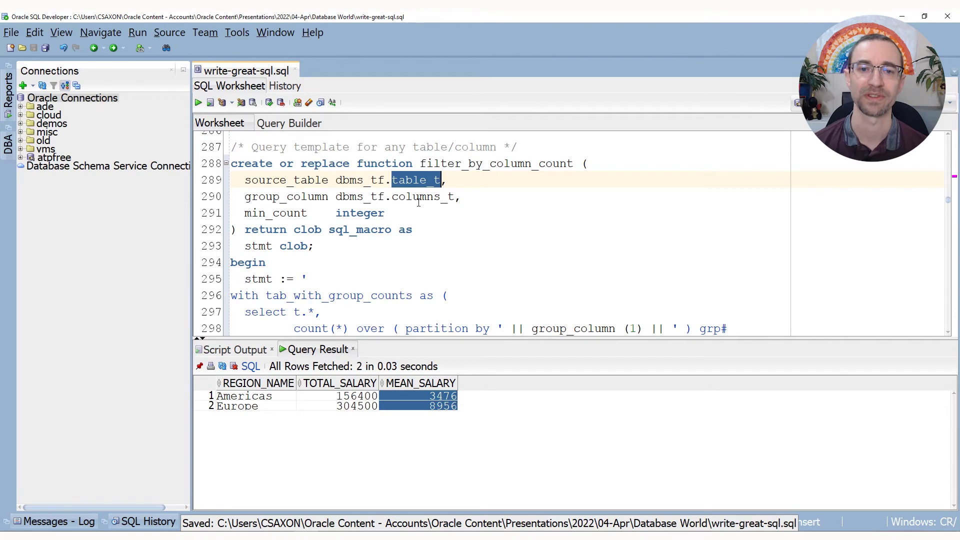
double_click(418, 198)
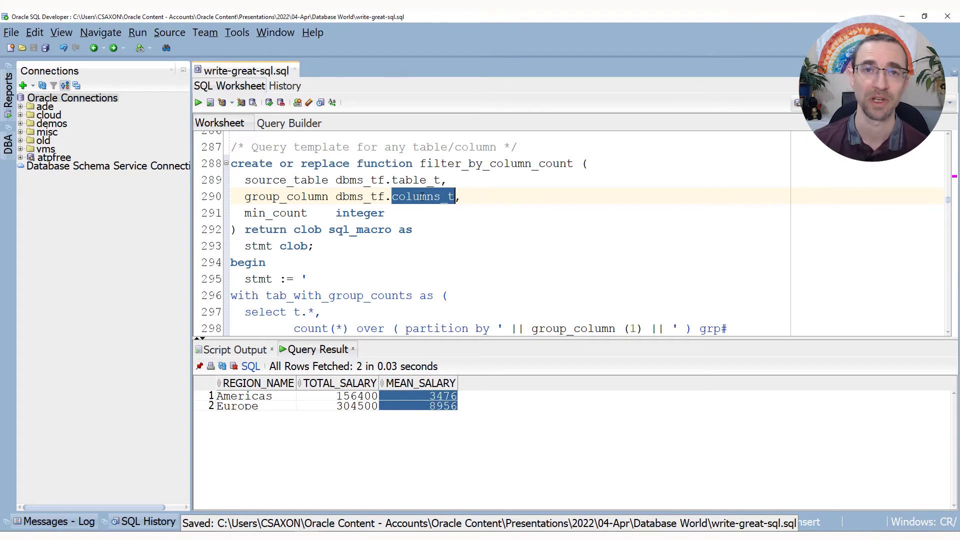
double_click(287, 213)
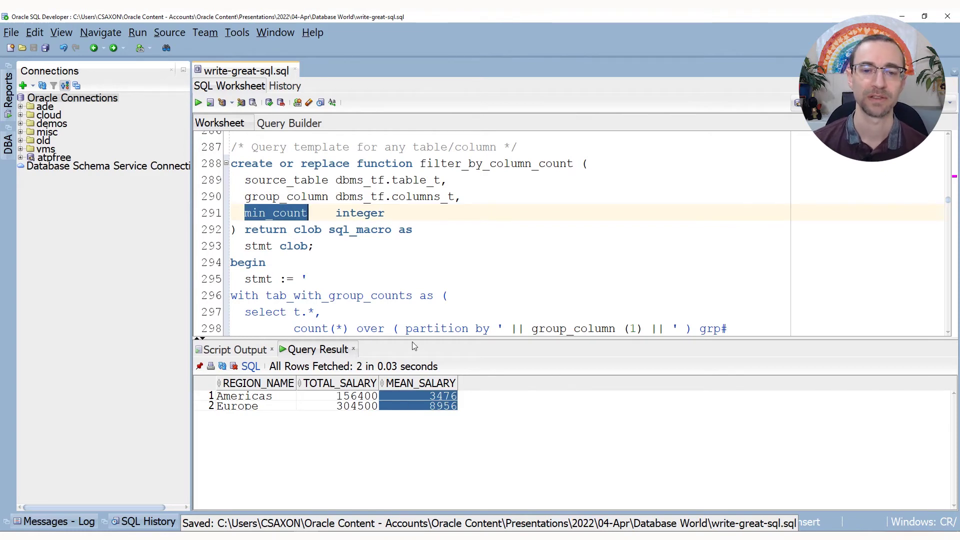
drag(412, 339, 412, 408)
double_click(335, 345)
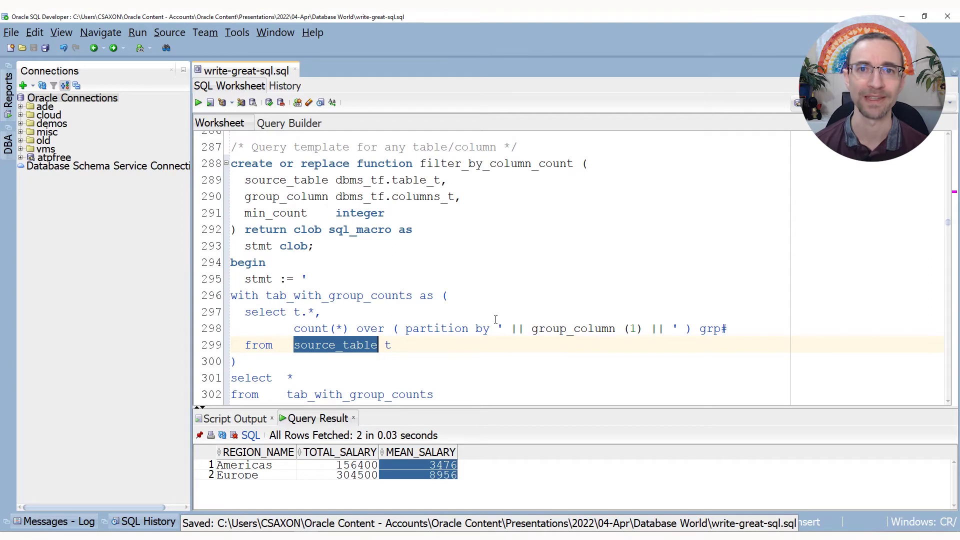
drag(498, 329, 680, 329)
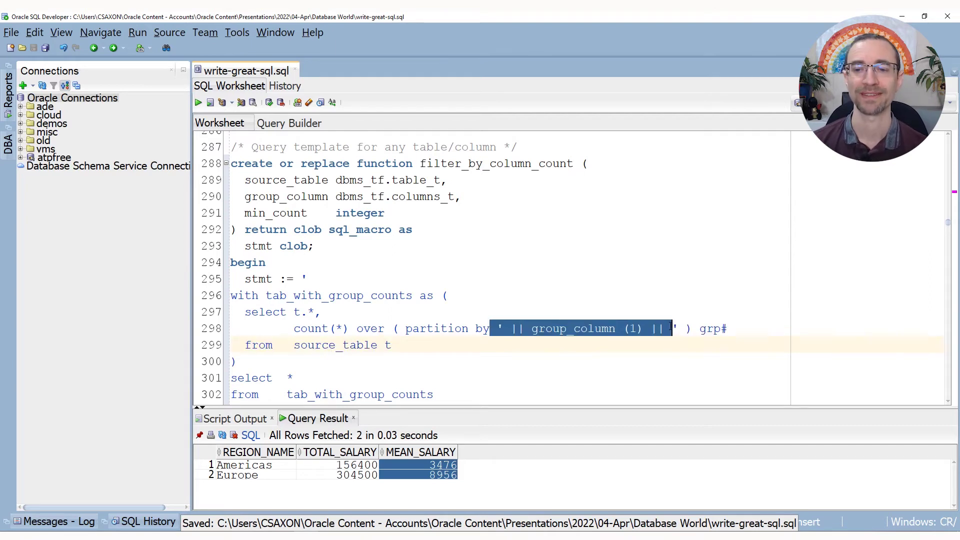
click(601, 305)
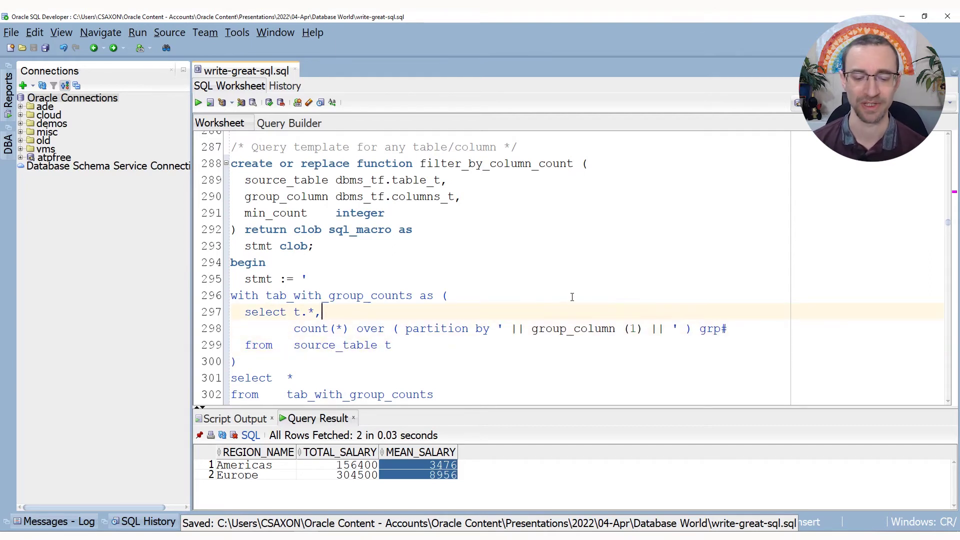
key(ctrl+Return)
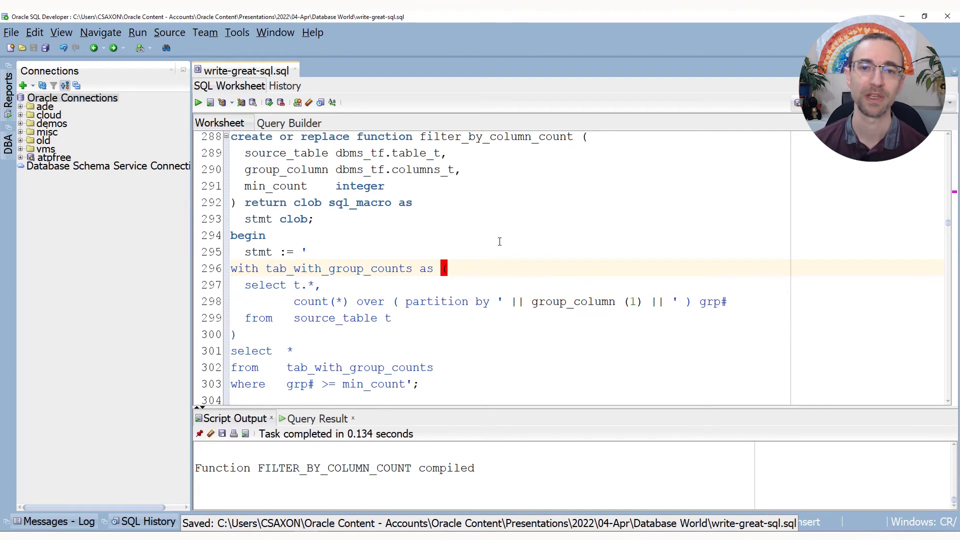
scroll(500, 241, down, 2)
scroll(500, 241, down, 2)
scroll(499, 241, down, 2)
scroll(499, 241, down, 2)
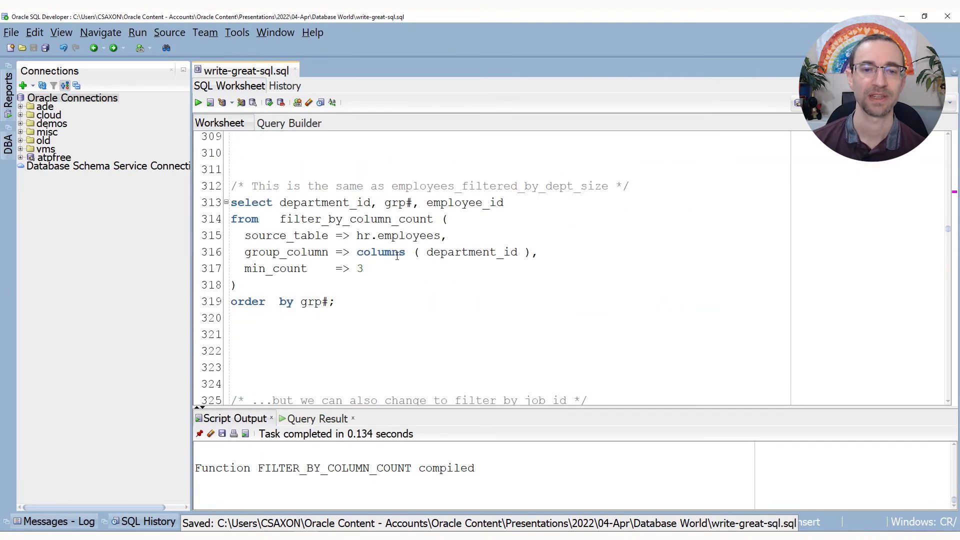
scroll(438, 236, up, 1)
Run filter_by_column_count on hr.employees by department_id with minimum 3, returning 99 rows, and review its arguments.
click(455, 268)
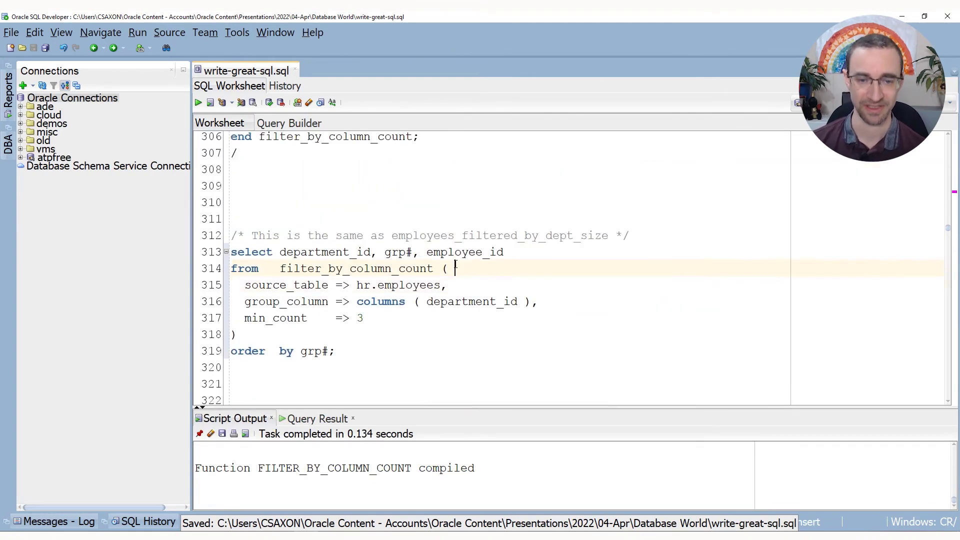
key(ctrl+Return)
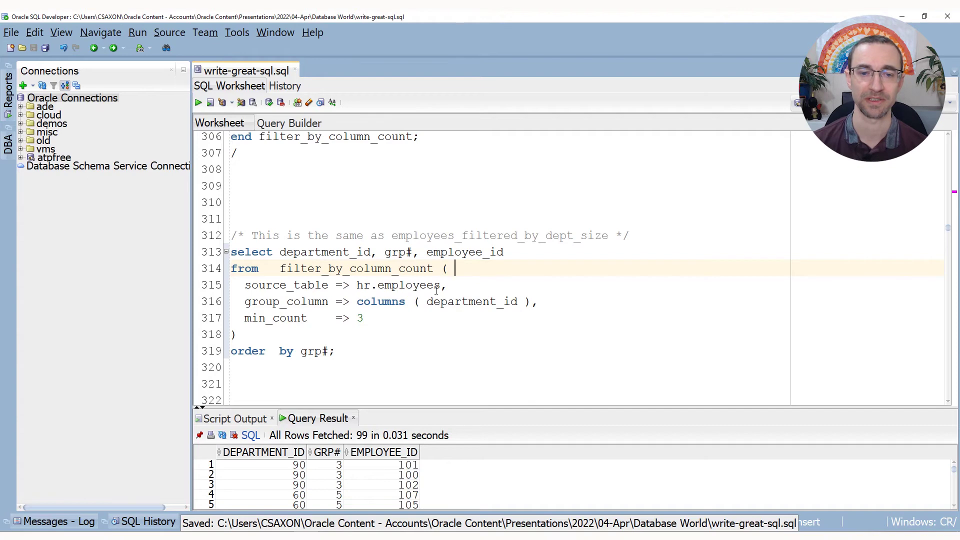
double_click(415, 284)
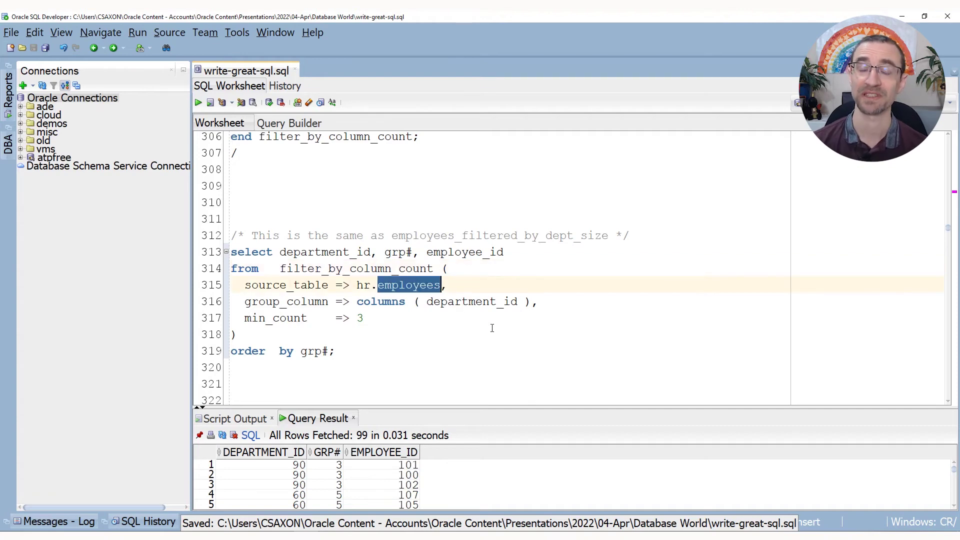
click(472, 301)
double_click(472, 301)
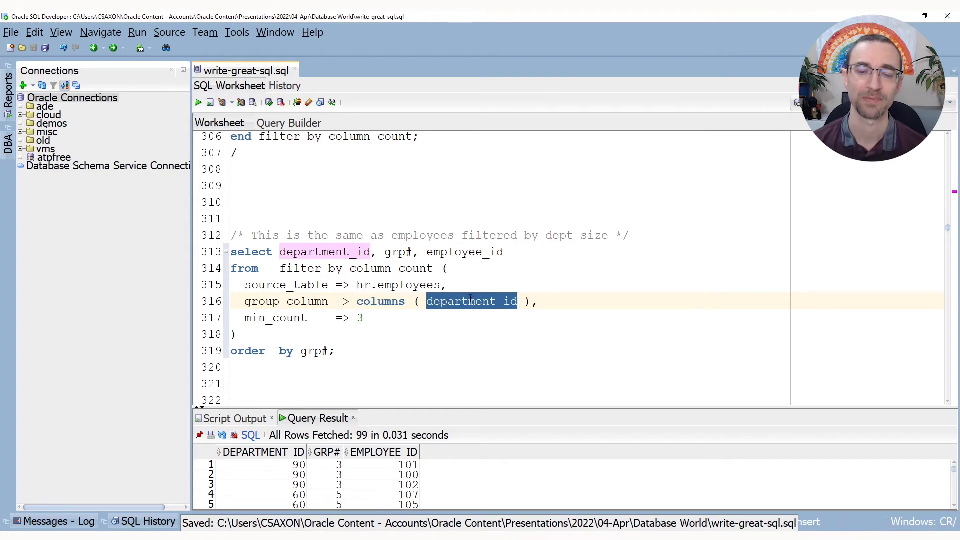
click(470, 315)
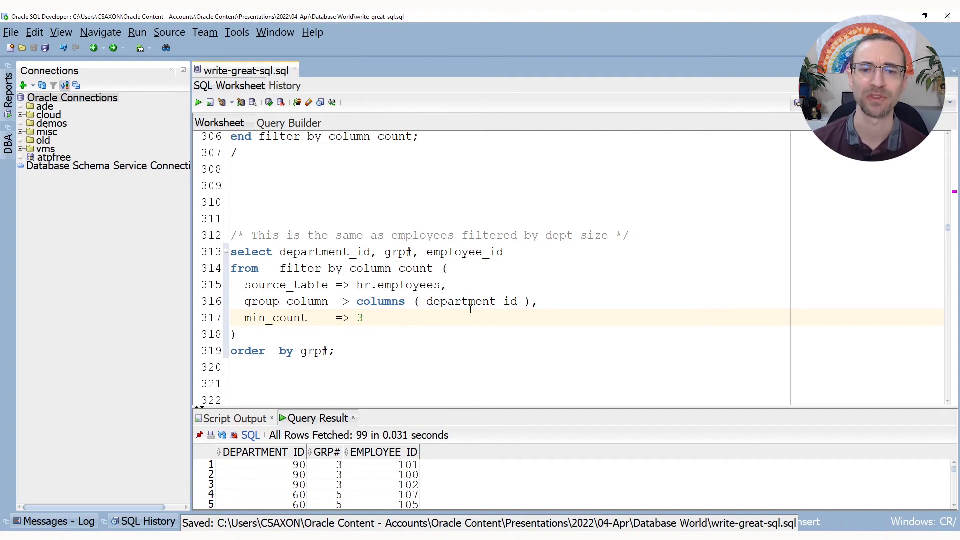
double_click(470, 301)
scroll(472, 312, down, 3)
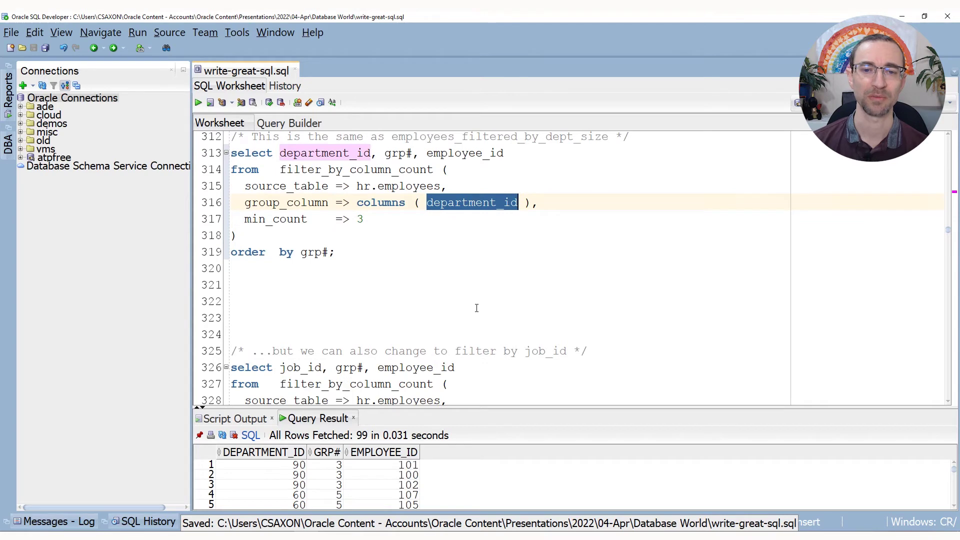
scroll(476, 314, down, 1)
double_click(448, 317)
Run the job_id variant with min_count 10 and enlarge the grid to view its 70 rows.
click(480, 301)
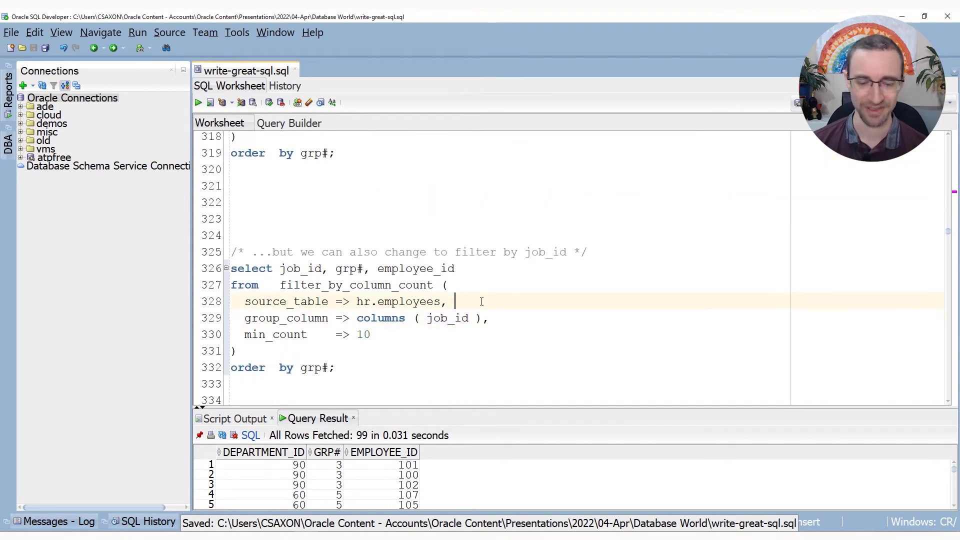
key(ctrl+Return)
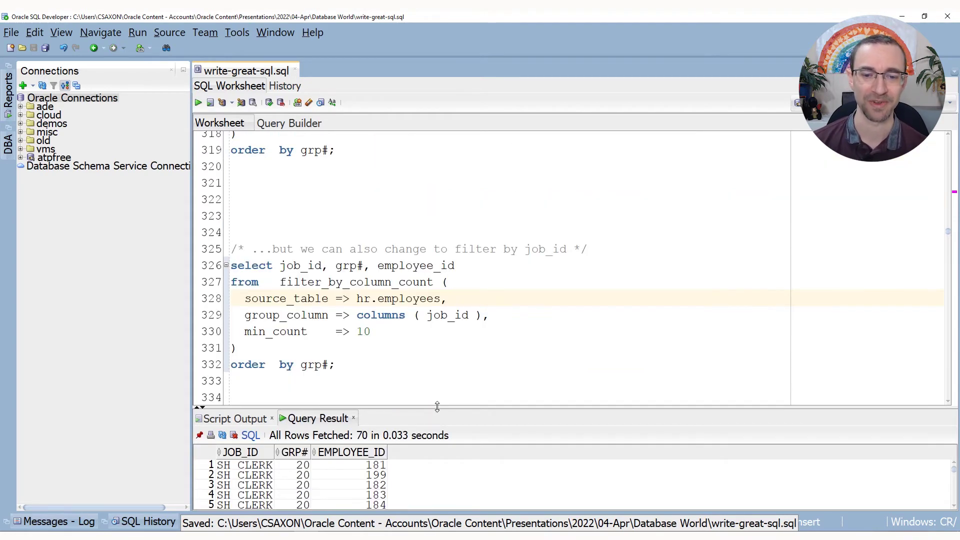
drag(435, 409, 436, 347)
scroll(277, 467, down, 2)
scroll(300, 451, down, 2)
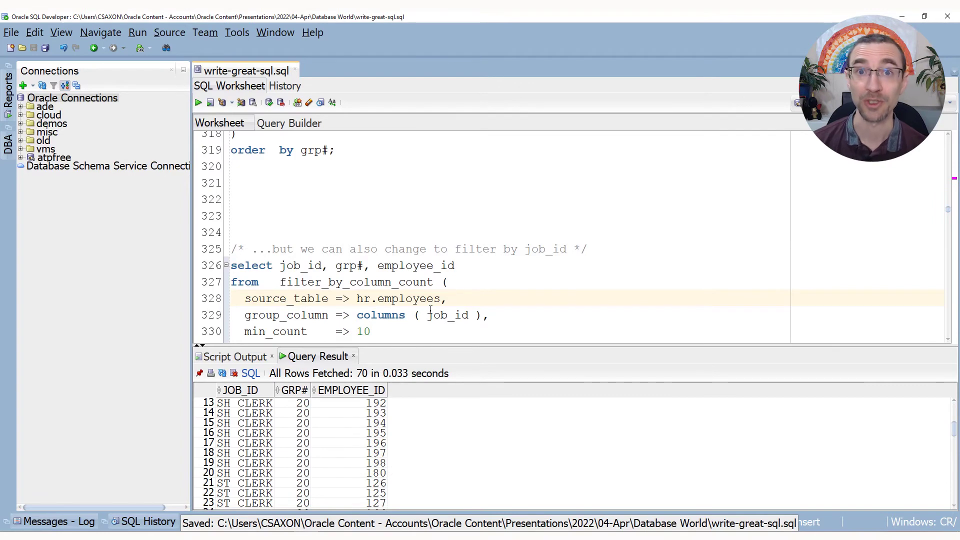
scroll(466, 259, down, 1)
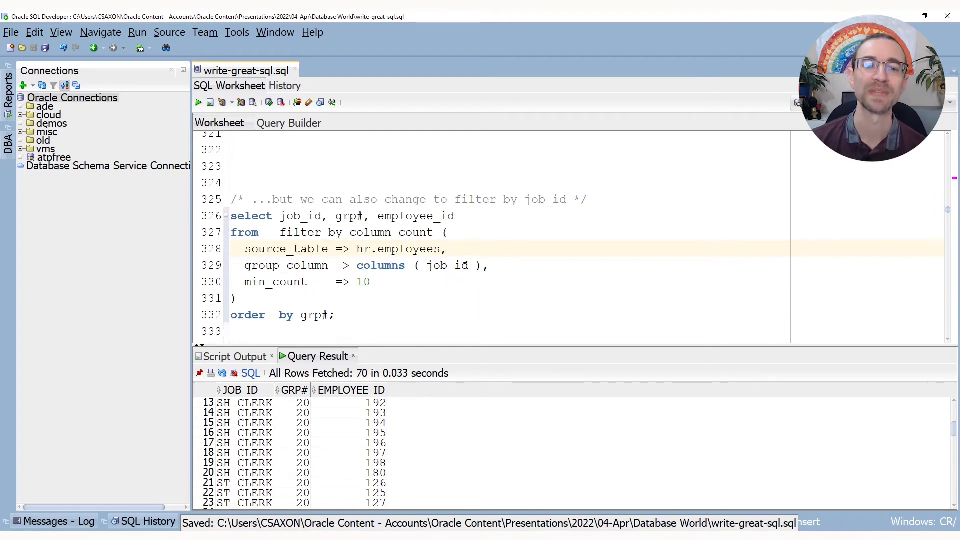
drag(352, 249, 443, 250)
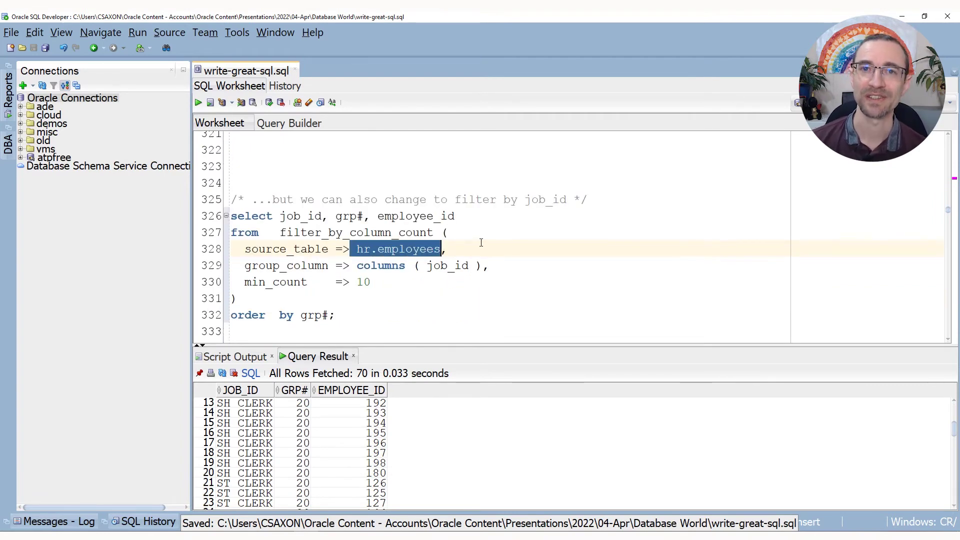
scroll(481, 241, down, 2)
scroll(450, 248, down, 2)
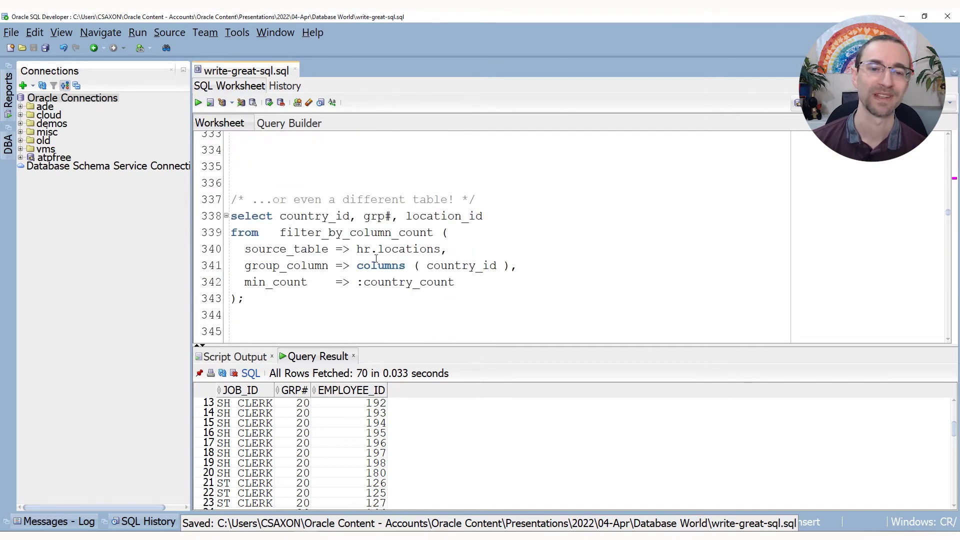
Run the hr.locations country_id query with country_count bound to 3, fetching 7 UK and US rows.
drag(375, 249, 450, 250)
click(409, 266)
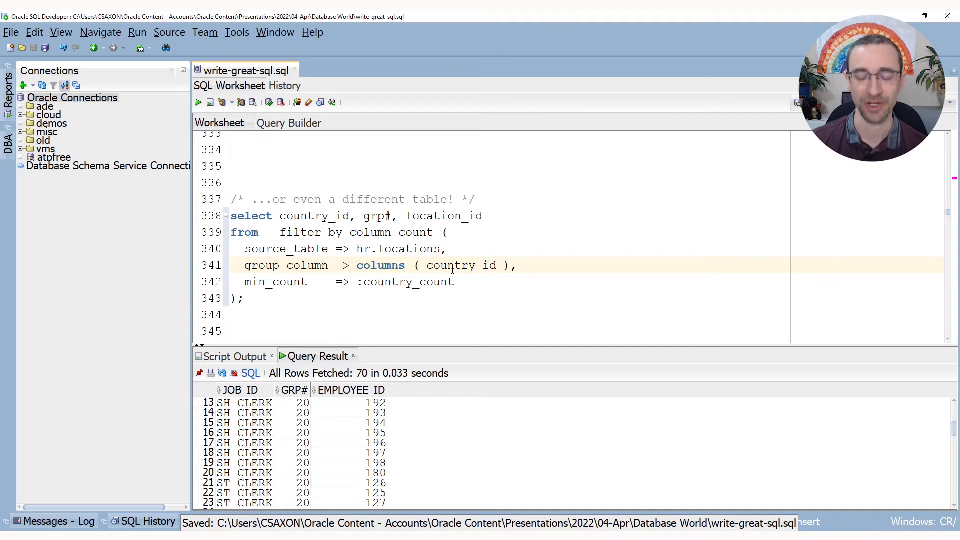
key(ctrl+Return)
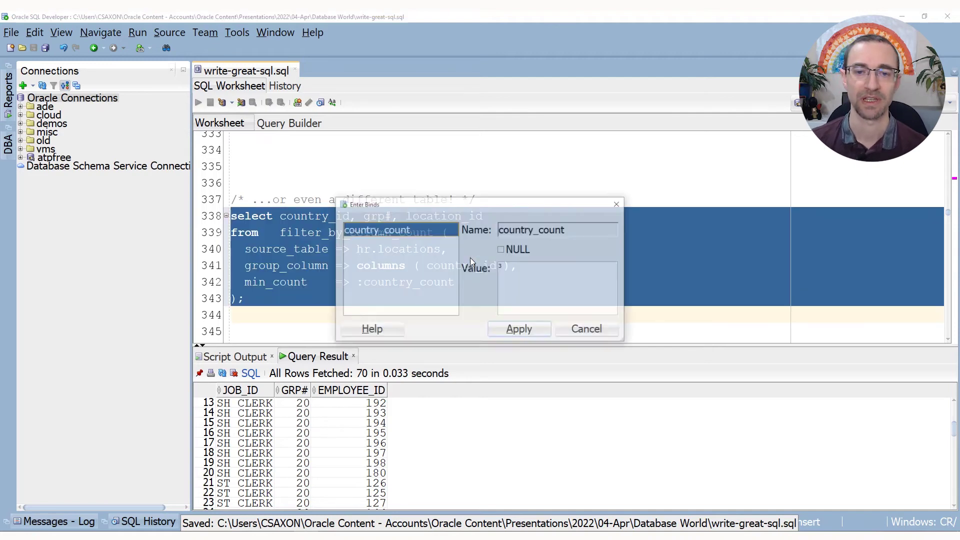
click(517, 273)
text(3)
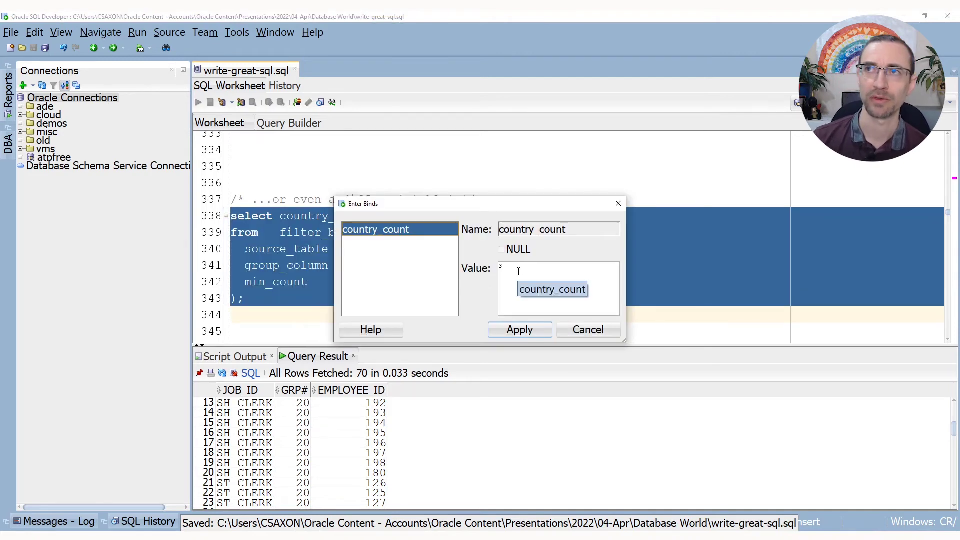
click(520, 330)
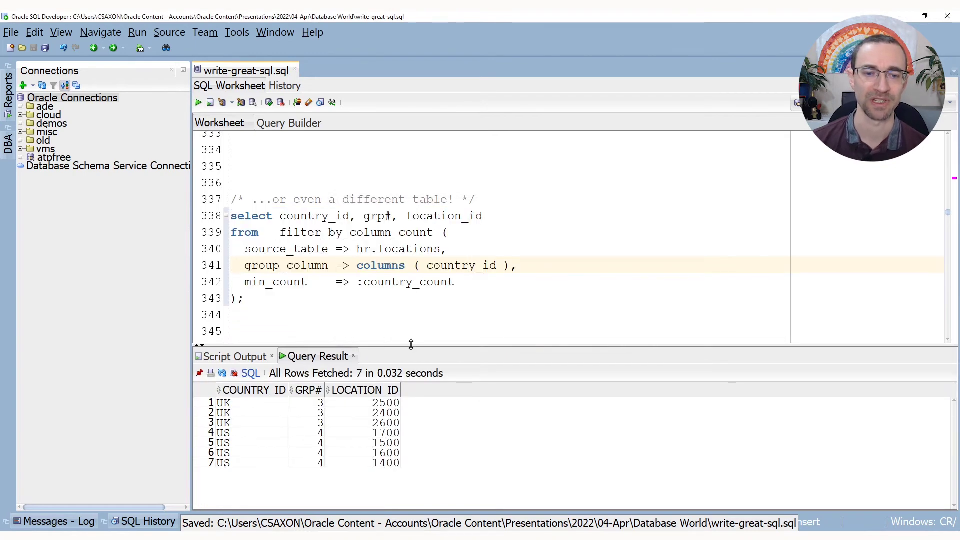
drag(409, 345, 409, 308)
mouse_move(224, 376)
mouse_down()
mouse_move(312, 388)
mouse_move(387, 427)
mouse_up()
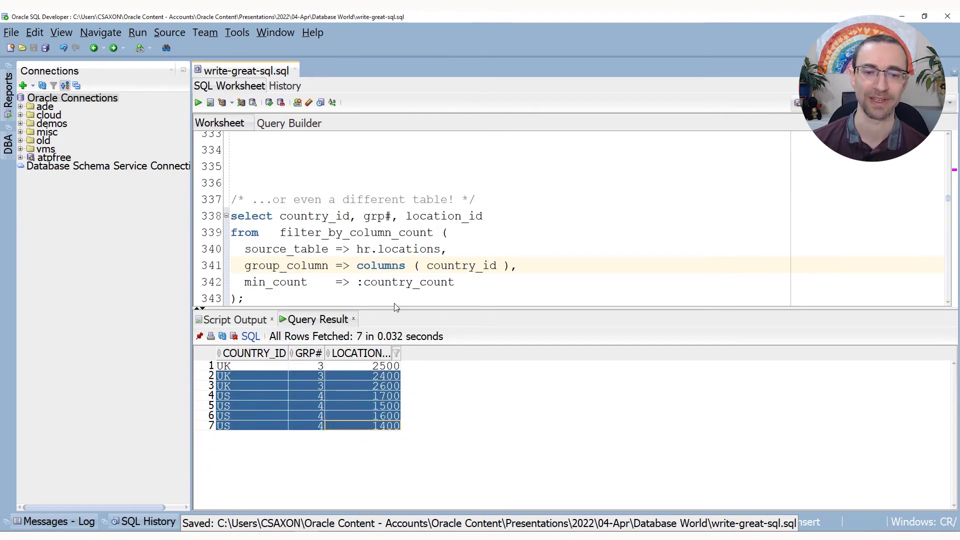
click(443, 248)
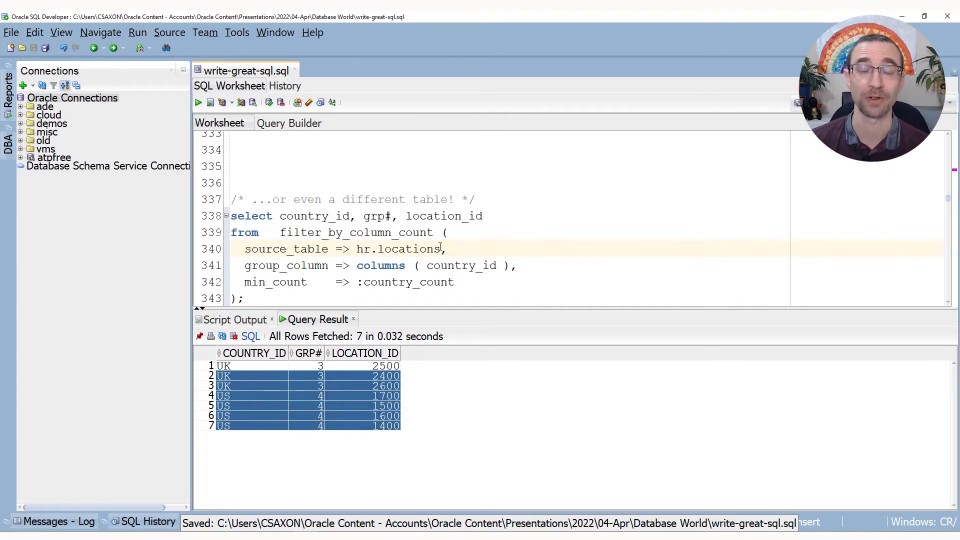
scroll(470, 233, down, 1)
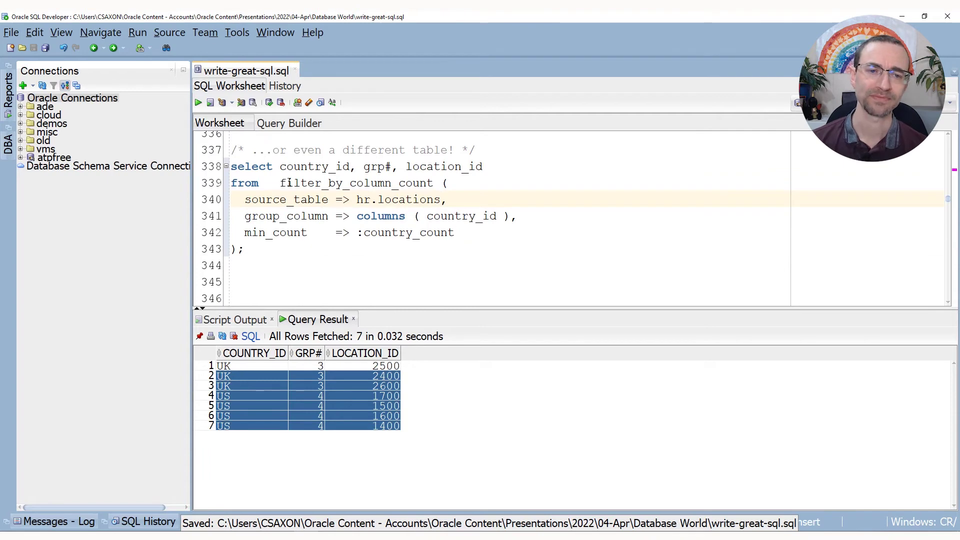
scroll(299, 209, down, 1)
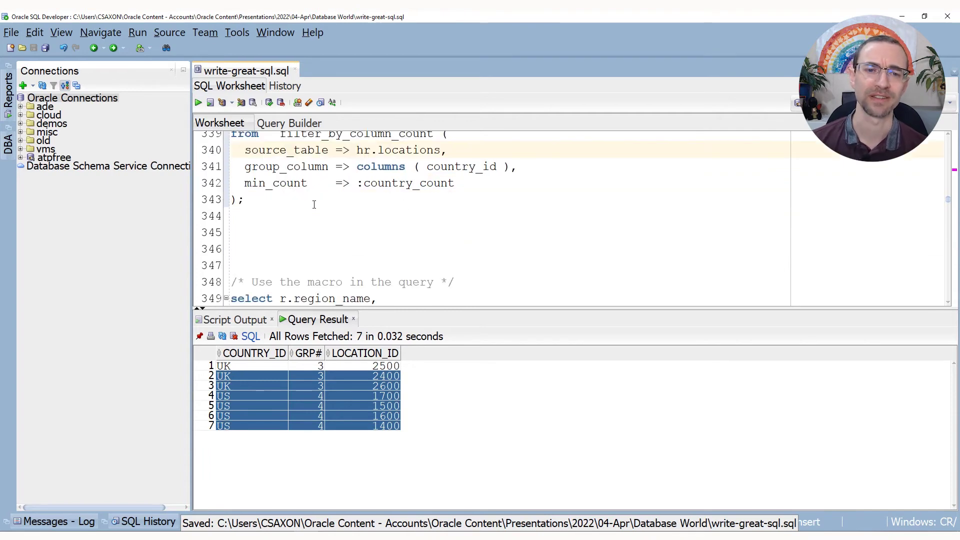
scroll(299, 209, down, 1)
scroll(383, 220, down, 2)
Run the :min_emps region query for Americas and Europe totals, then check its parentheses.
click(382, 220)
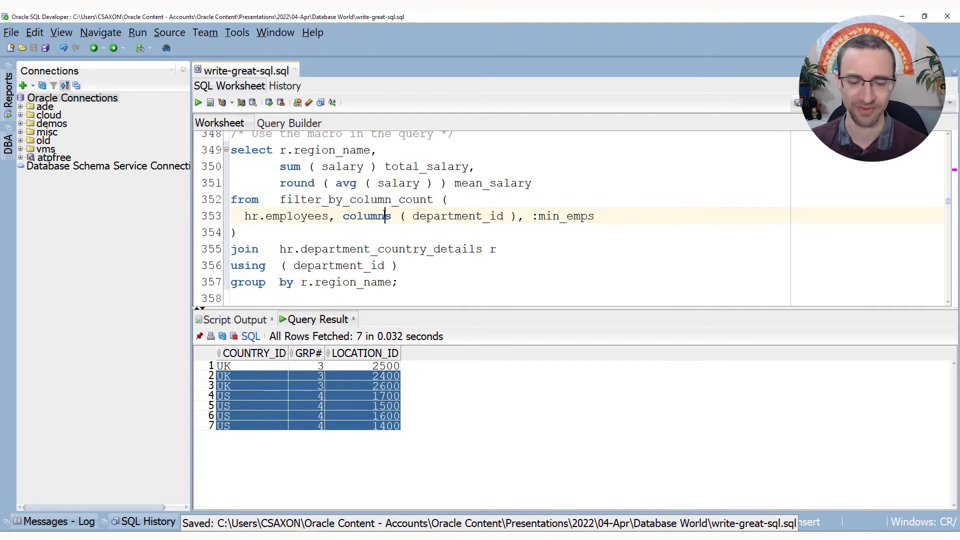
key(F6)
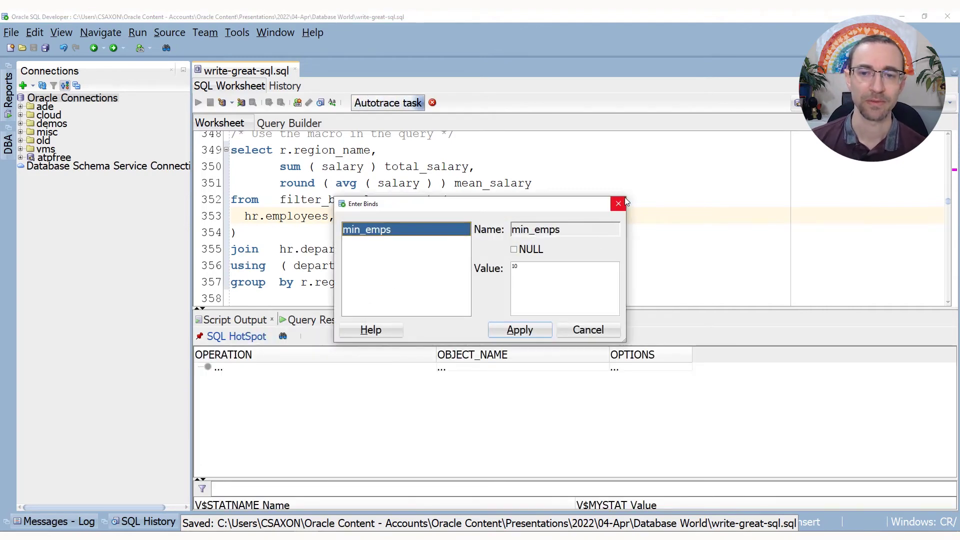
click(619, 205)
key(ctrl+a)
key(ctrl+Return)
click(520, 330)
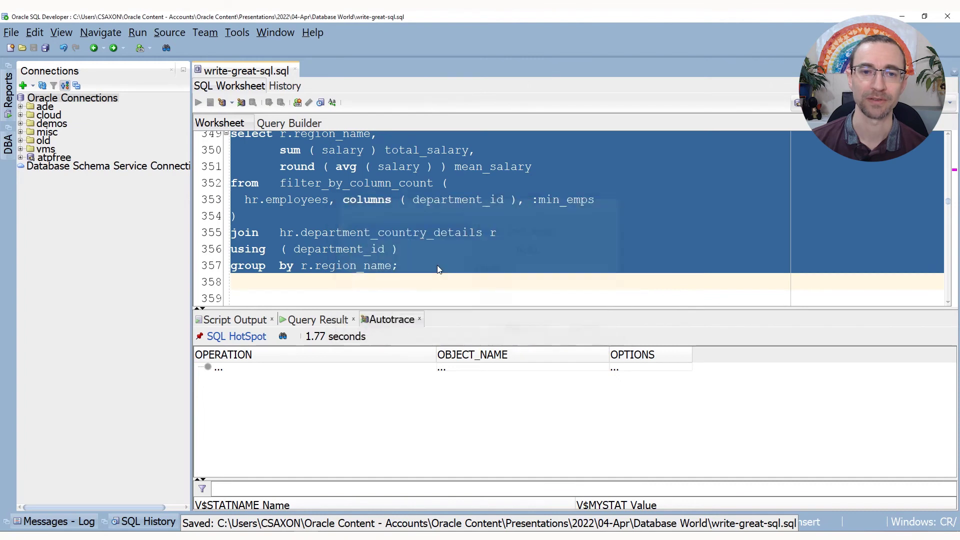
click(366, 200)
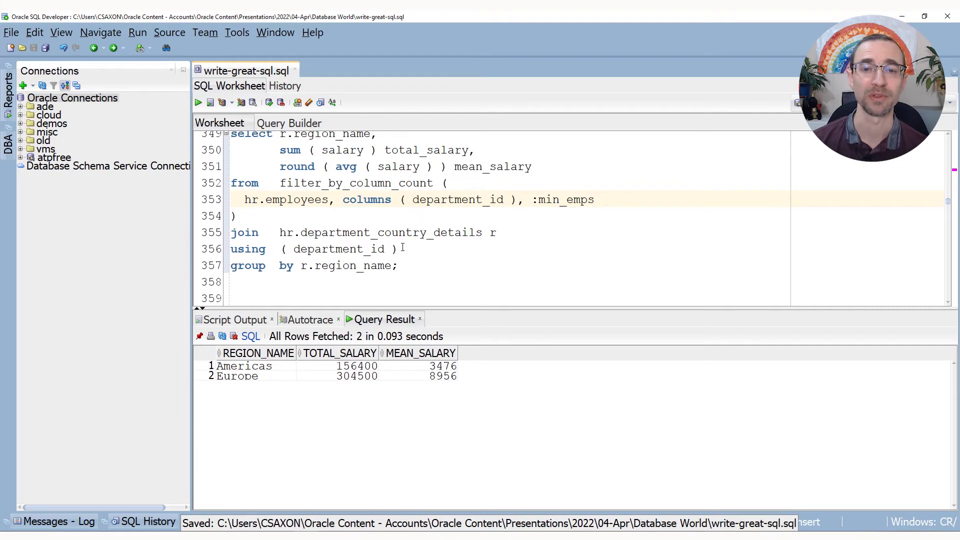
scroll(430, 227, up, 1)
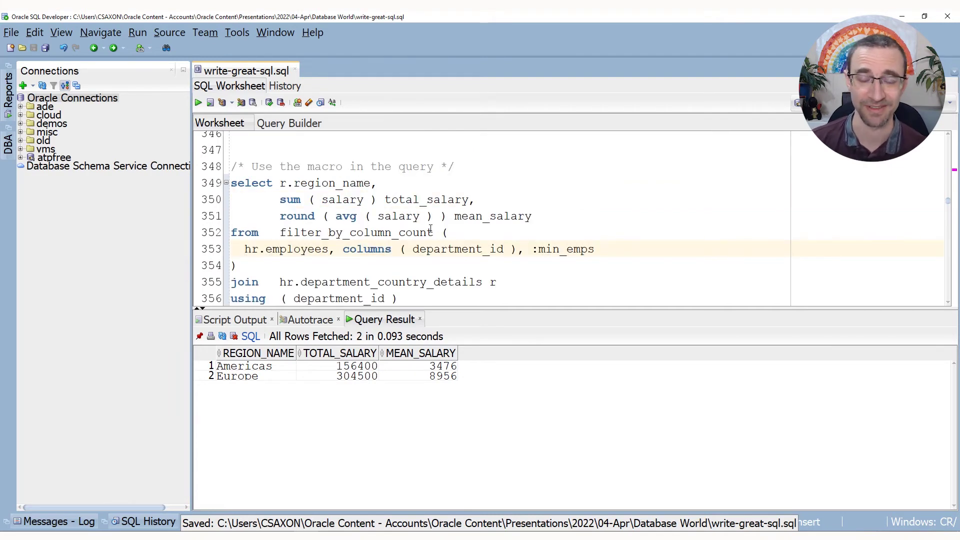
scroll(424, 216, down, 1)
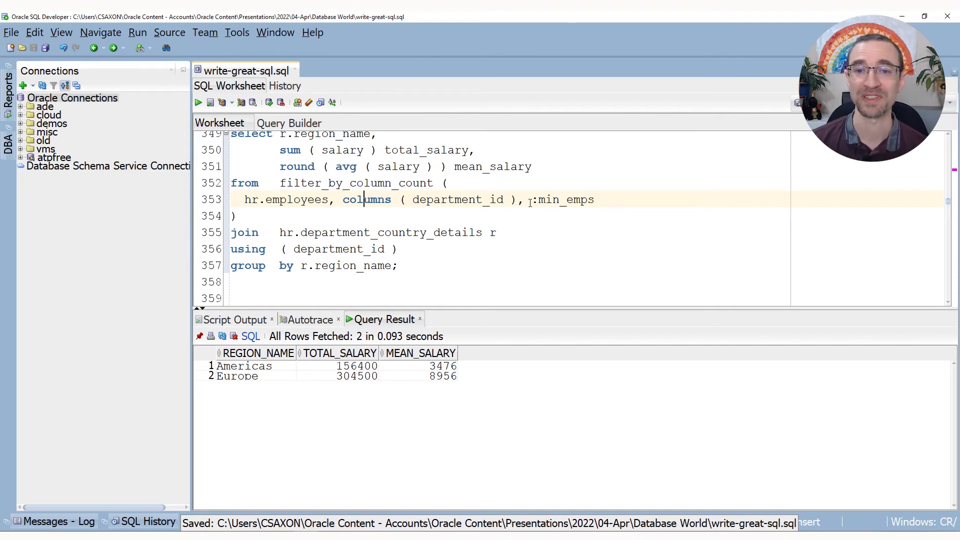
drag(531, 200, 594, 199)
click(513, 200)
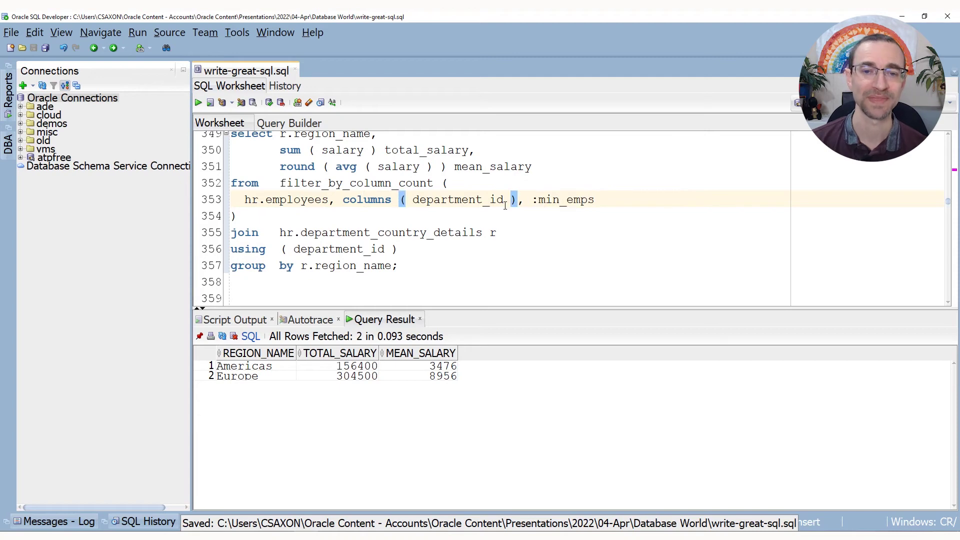
scroll(513, 200, up, 3)
scroll(505, 203, down, 3)
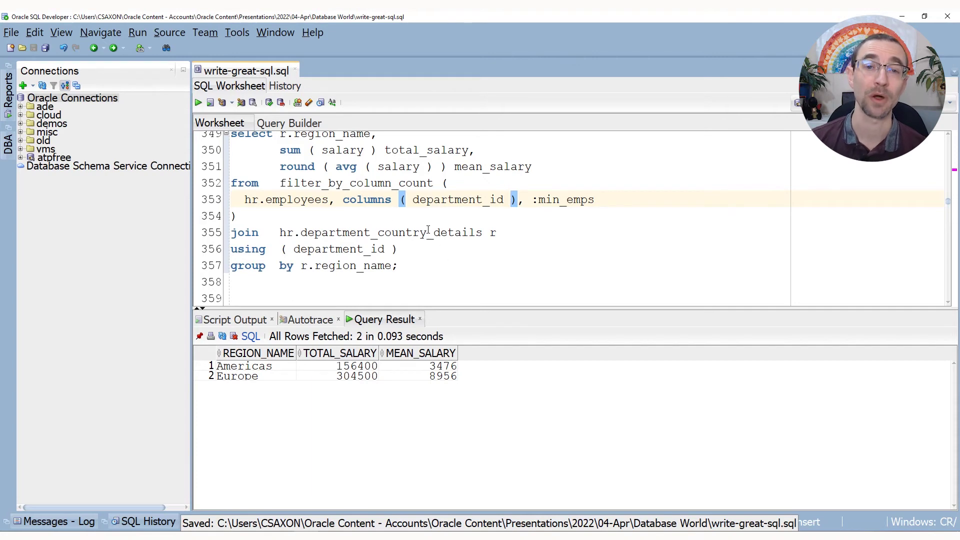
scroll(429, 227, down, 3)
scroll(428, 227, down, 9)
scroll(431, 224, down, 6)
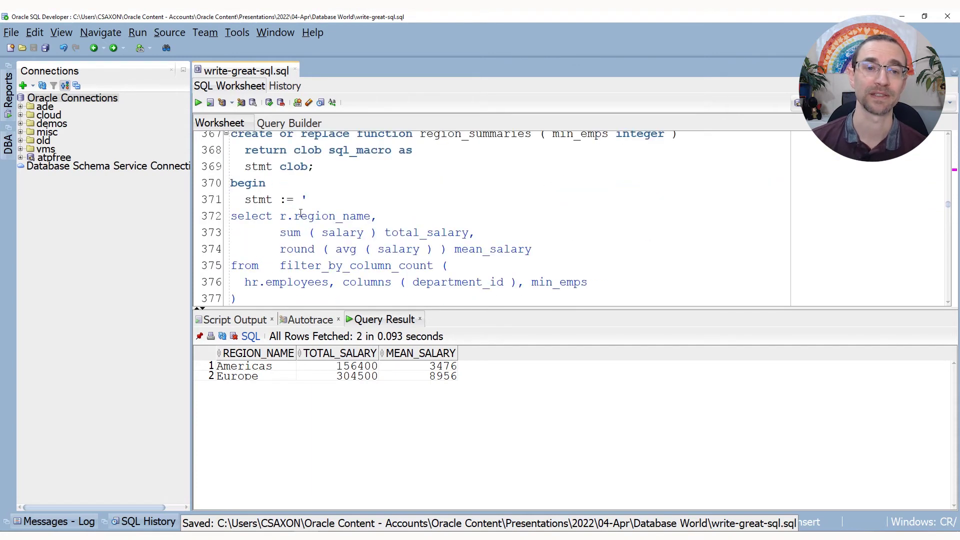
scroll(300, 214, down, 6)
scroll(412, 225, up, 3)
scroll(450, 217, up, 3)
Compile the region_summaries macro function built on the min_emps parameter.
click(452, 216)
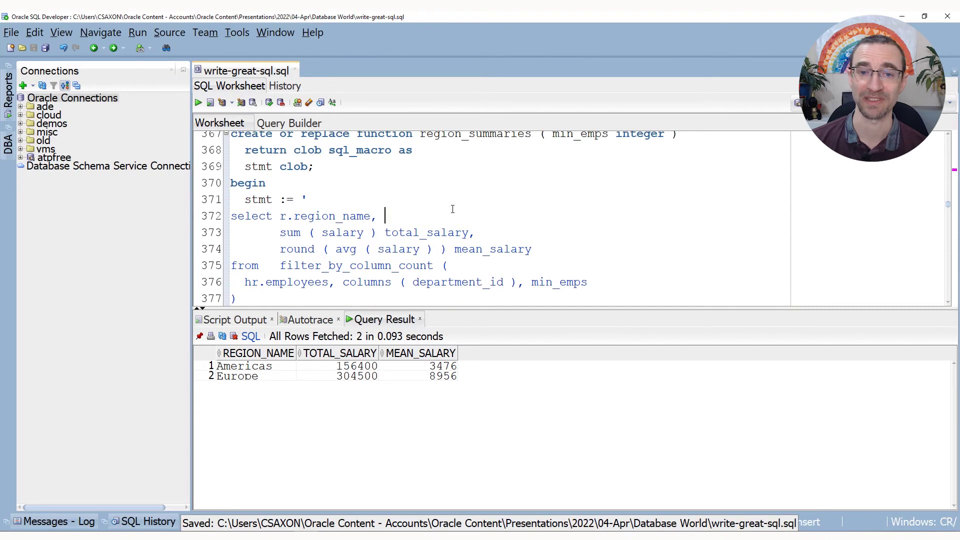
double_click(559, 282)
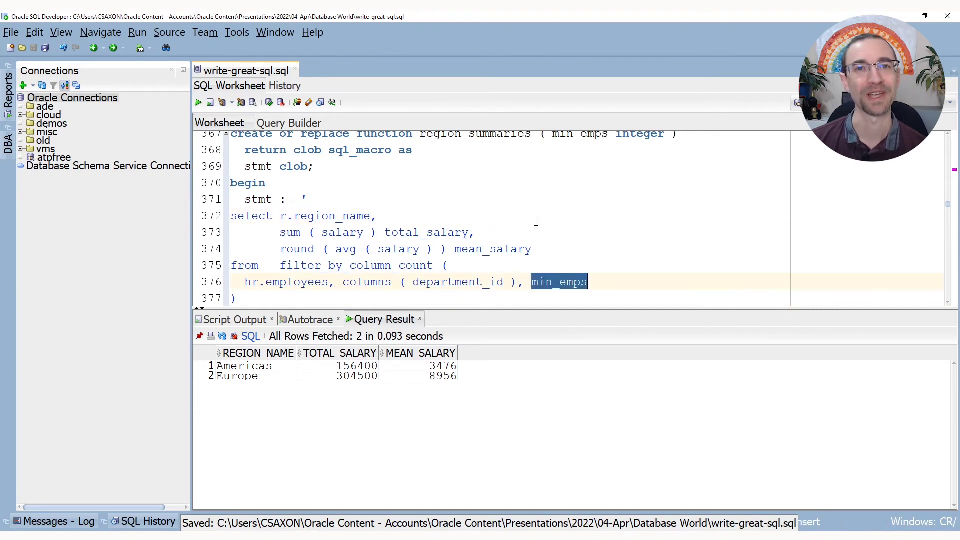
scroll(573, 150, up, 2)
click(510, 225)
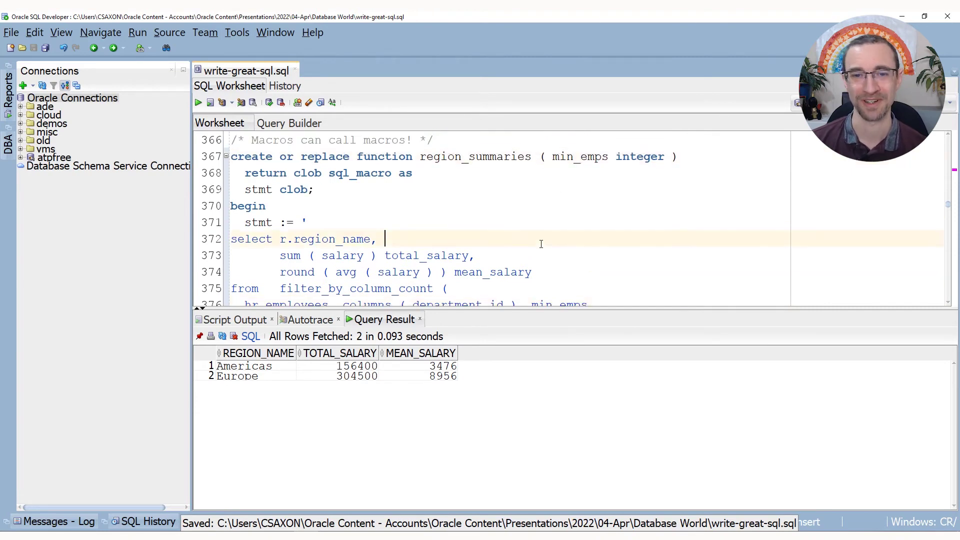
scroll(540, 237, down, 3)
key(ctrl+Return)
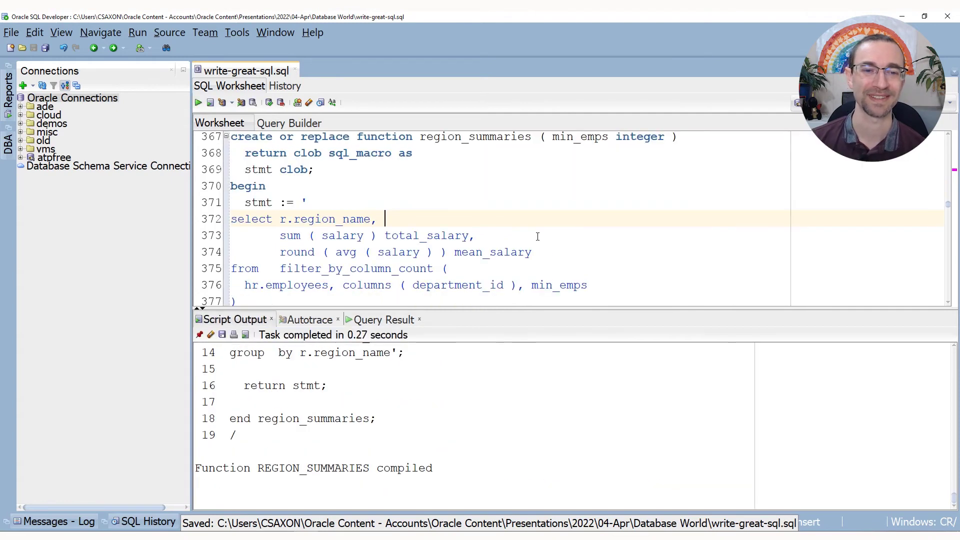
scroll(536, 236, down, 2)
scroll(526, 240, down, 2)
scroll(517, 248, down, 2)
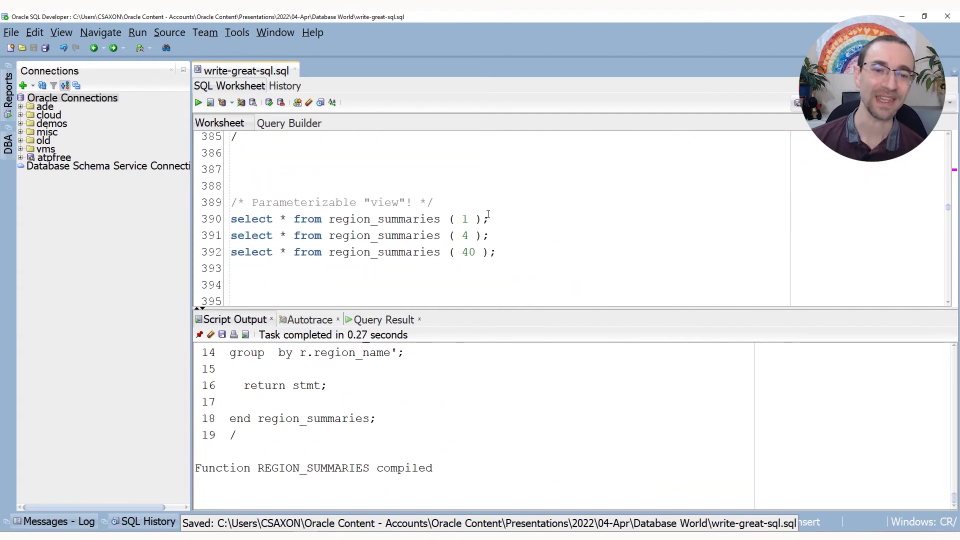
Run the three region_summaries calls with 1, 4 and 40 as a script and compare results.
drag(497, 252, 230, 219)
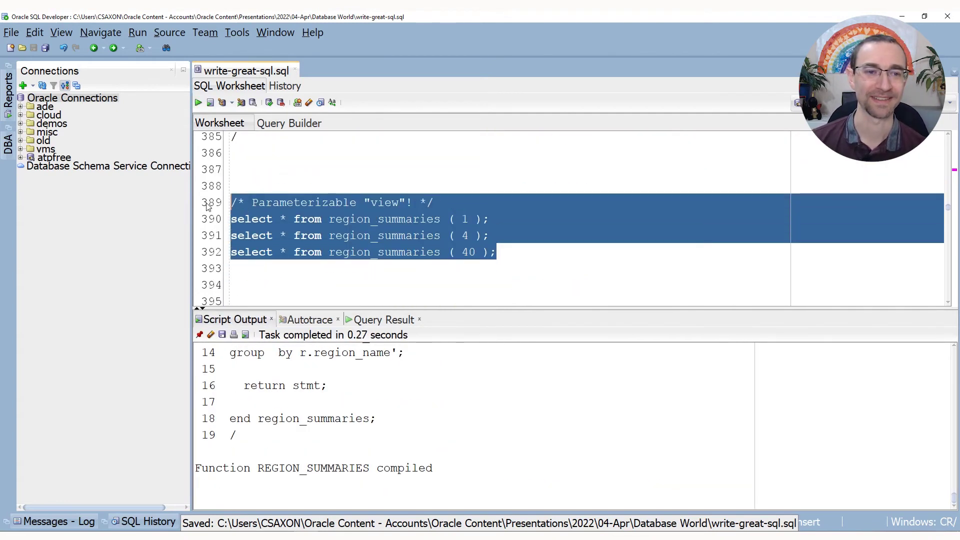
click(211, 102)
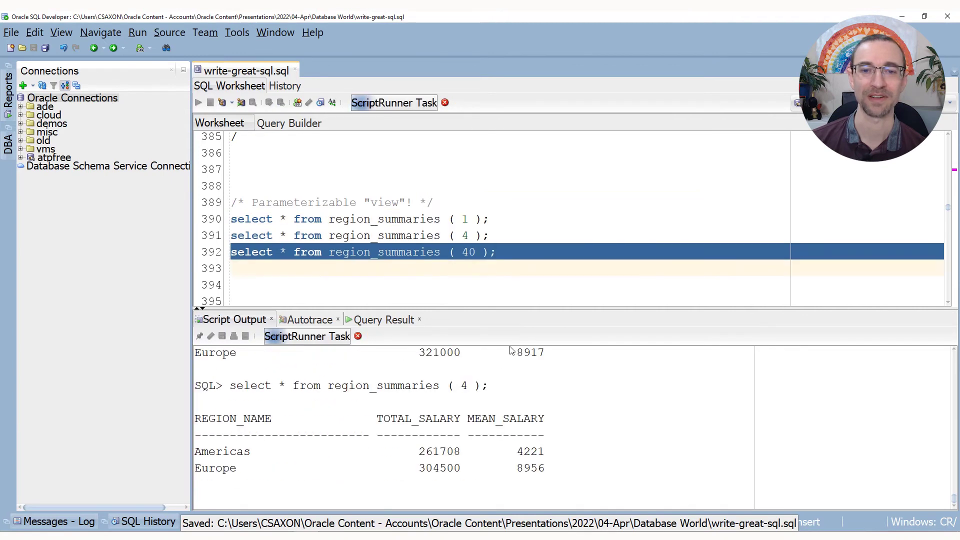
drag(493, 189, 492, 159)
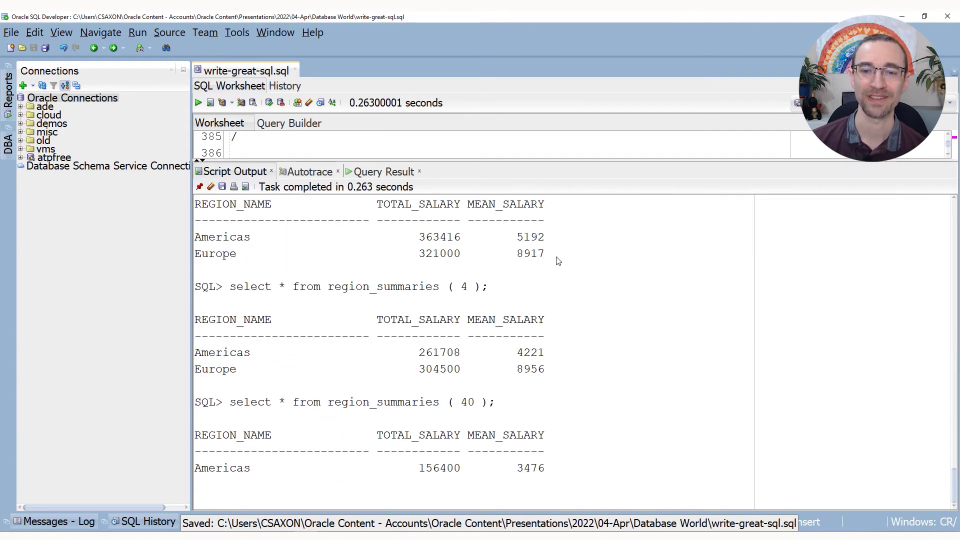
drag(468, 237, 462, 254)
drag(516, 352, 544, 369)
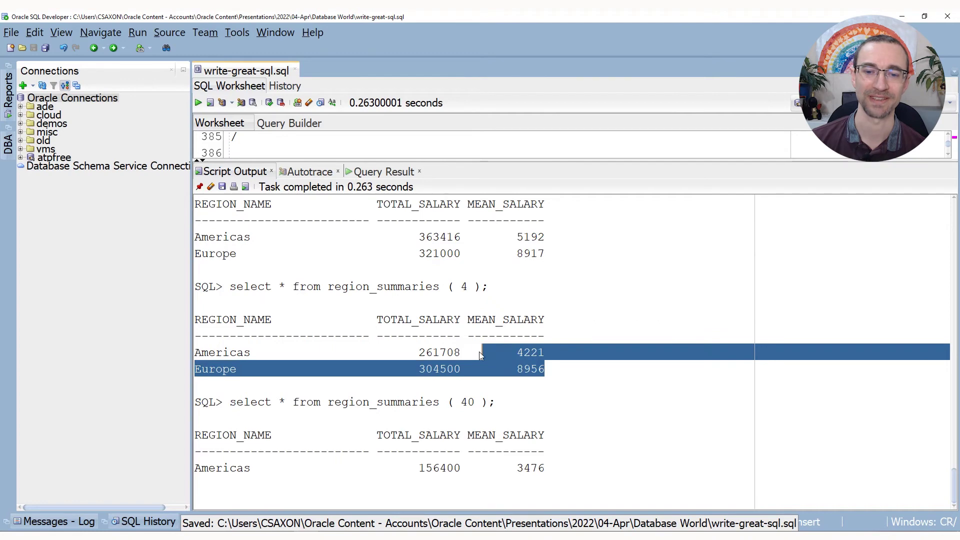
drag(546, 469, 293, 457)
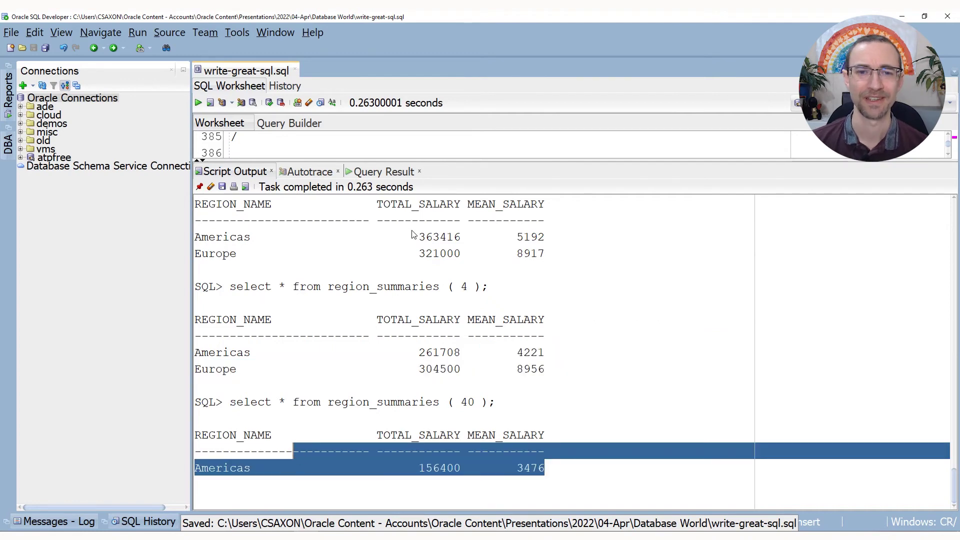
drag(461, 161, 462, 270)
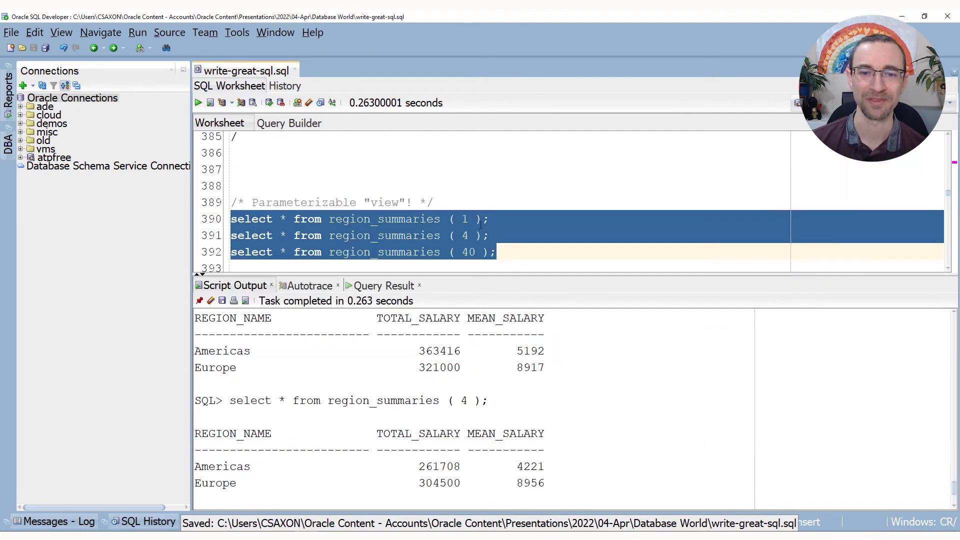
click(477, 251)
click(479, 236)
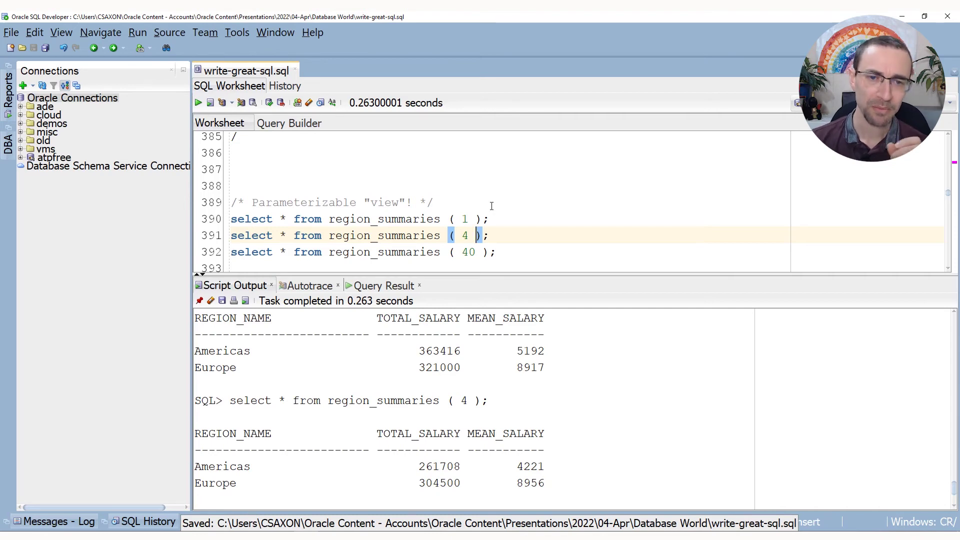
scroll(489, 186, down, 1)
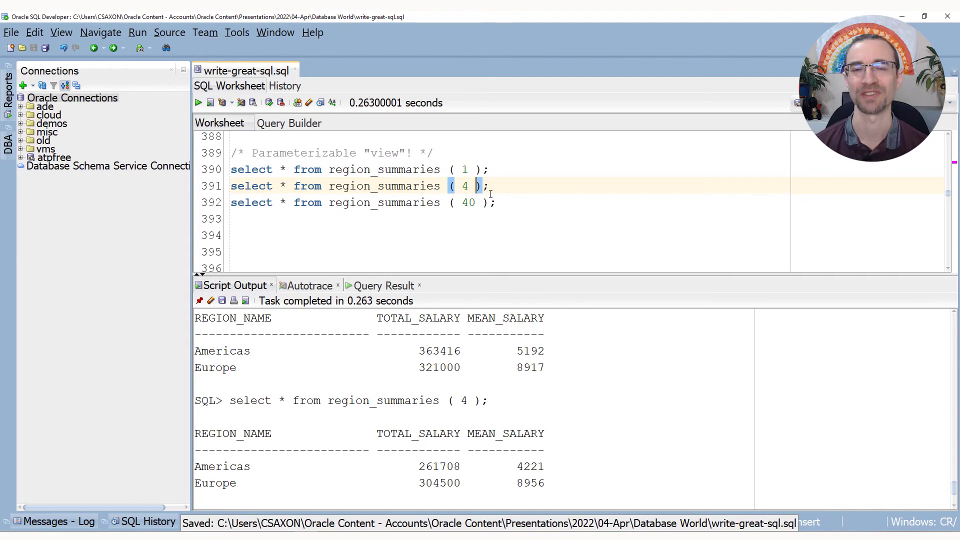
scroll(489, 194, down, 1)
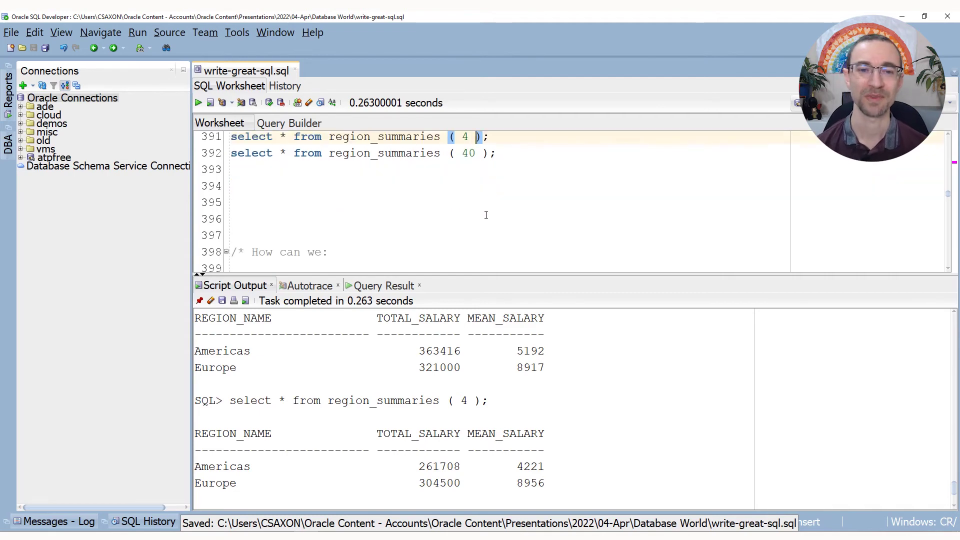
Scroll to the 'Check it's the same' comparison of region_summaries(3) against hr.region_summaries.
drag(451, 277, 451, 359)
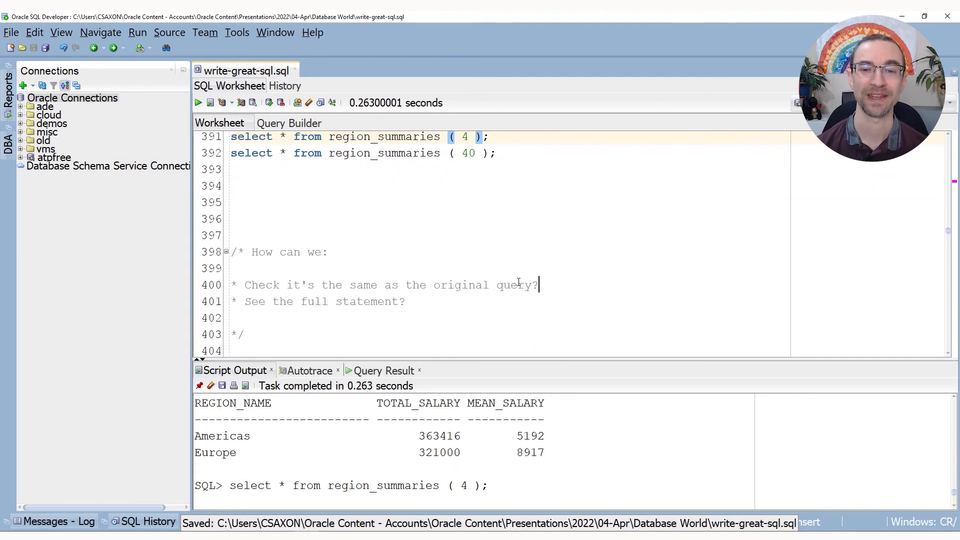
drag(539, 286, 245, 285)
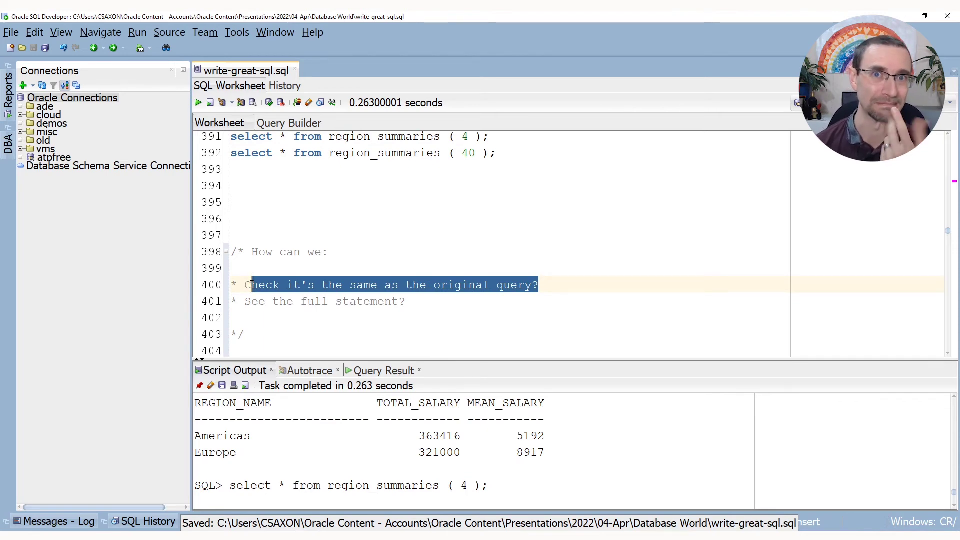
click(446, 300)
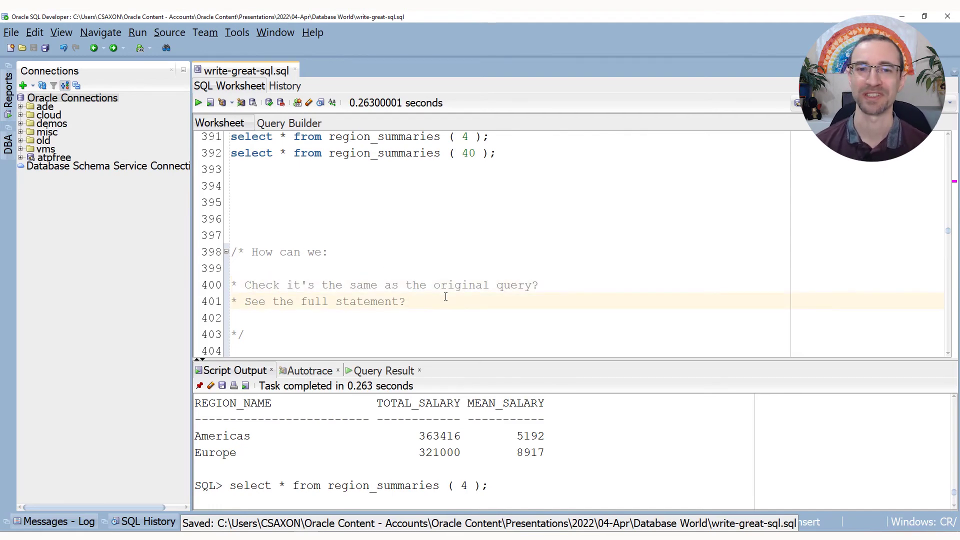
scroll(458, 299, up, 1)
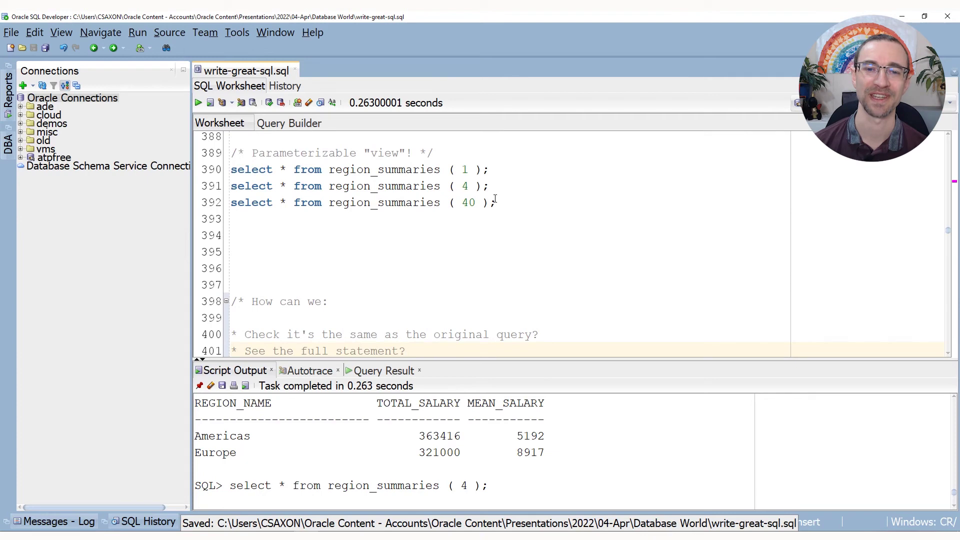
drag(497, 203, 286, 205)
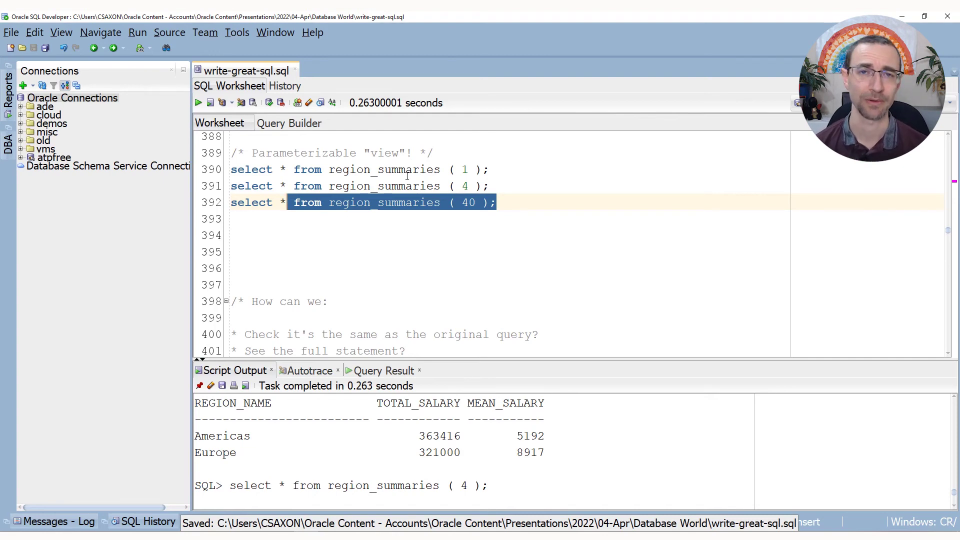
scroll(405, 180, down, 3)
scroll(405, 180, down, 3)
drag(245, 236, 591, 236)
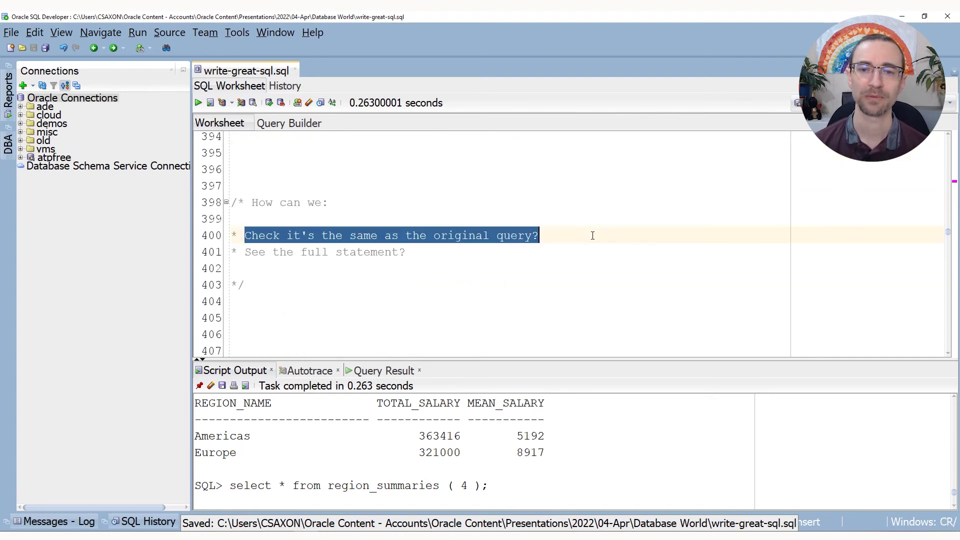
scroll(591, 235, down, 3)
scroll(591, 235, down, 3)
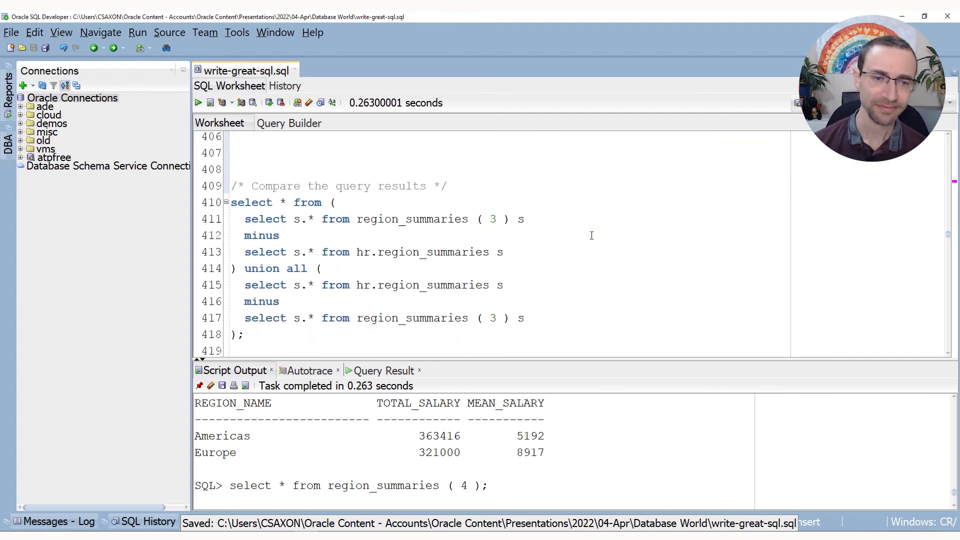
scroll(591, 235, down, 2)
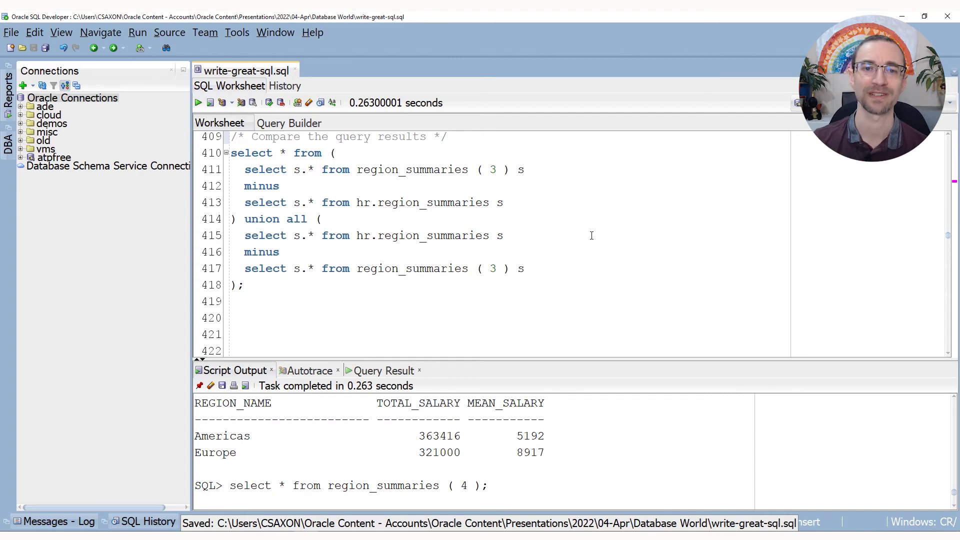
Review the minus halves and union all joining the comparison query.
click(495, 218)
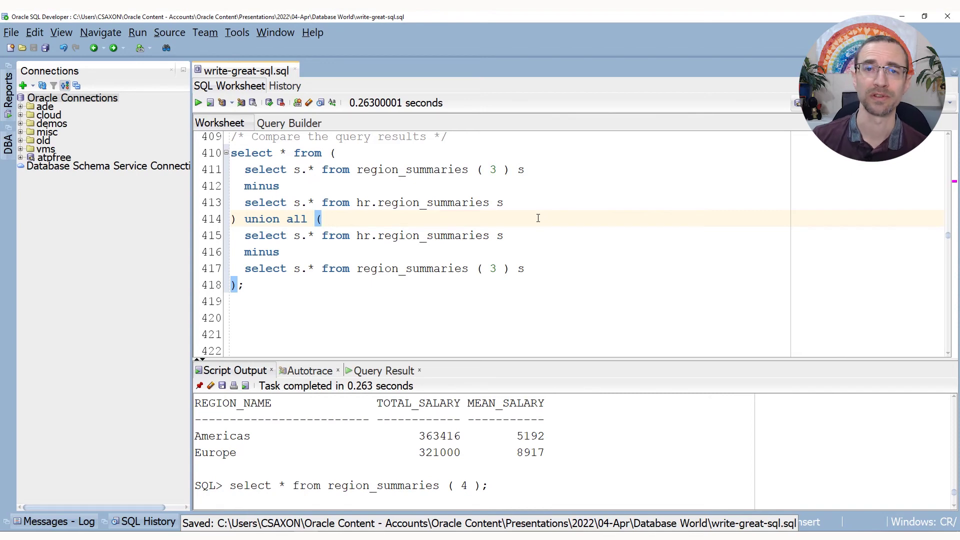
key(shift+Up)
key(shift+Up)
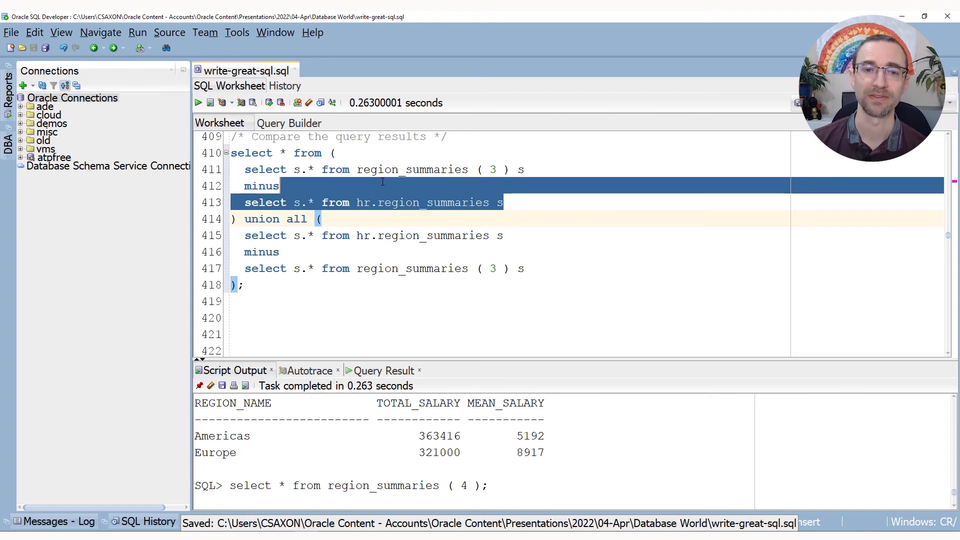
key(Left)
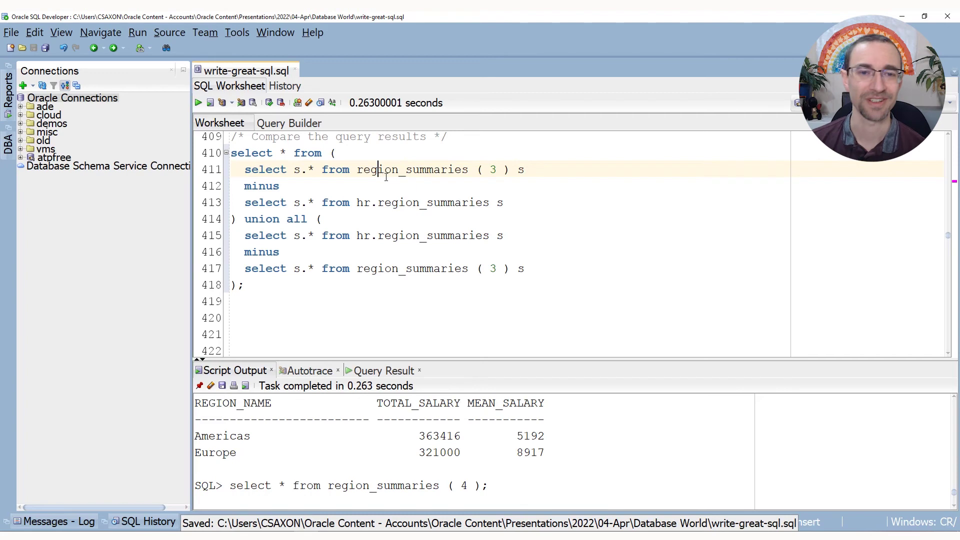
Run the comparison and highlight the two mismatched Americas salary rows.
click(410, 187)
key(ctrl+Return)
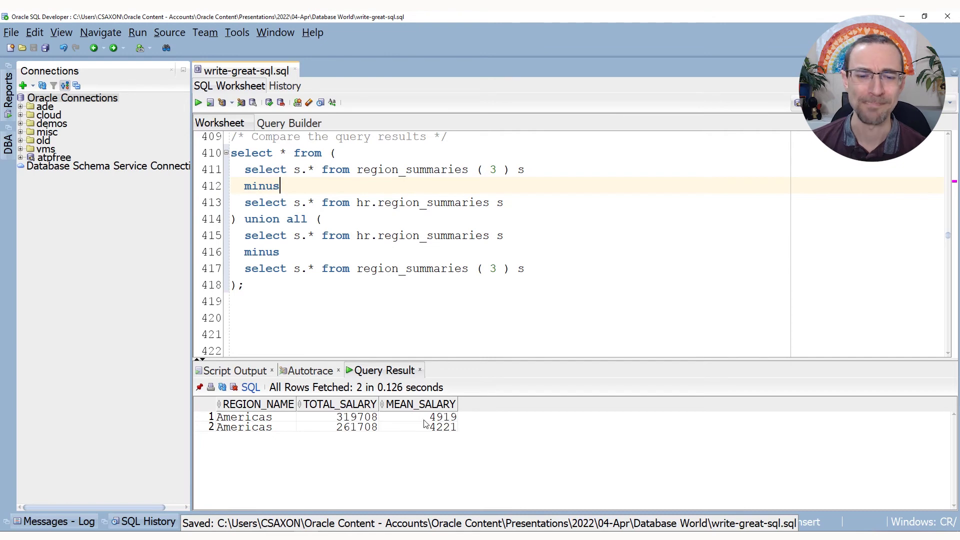
drag(448, 417, 300, 427)
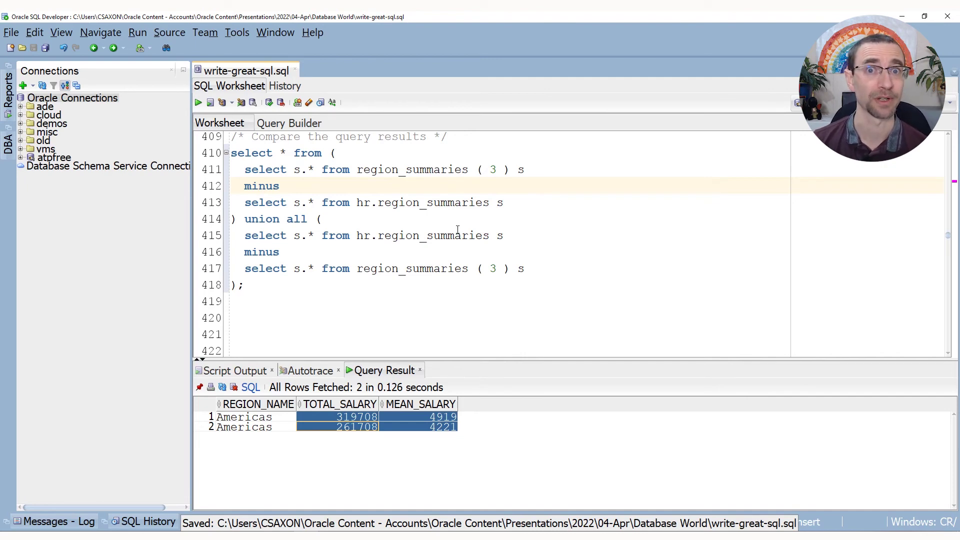
scroll(457, 229, down, 2)
scroll(457, 229, down, 2)
scroll(457, 228, down, 1)
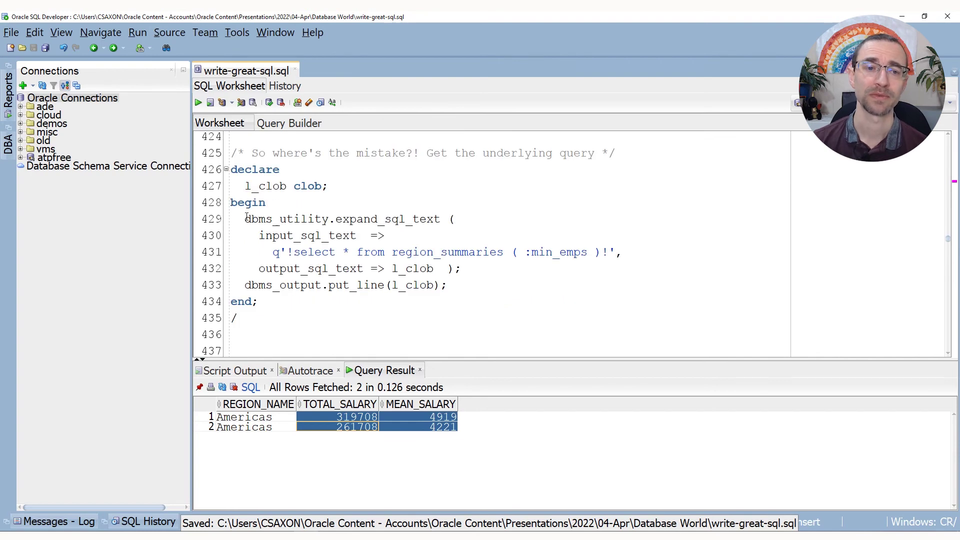
Run the dbms_utility.expand_sql_text block to print the expanded region_summaries SQL.
drag(245, 219, 441, 218)
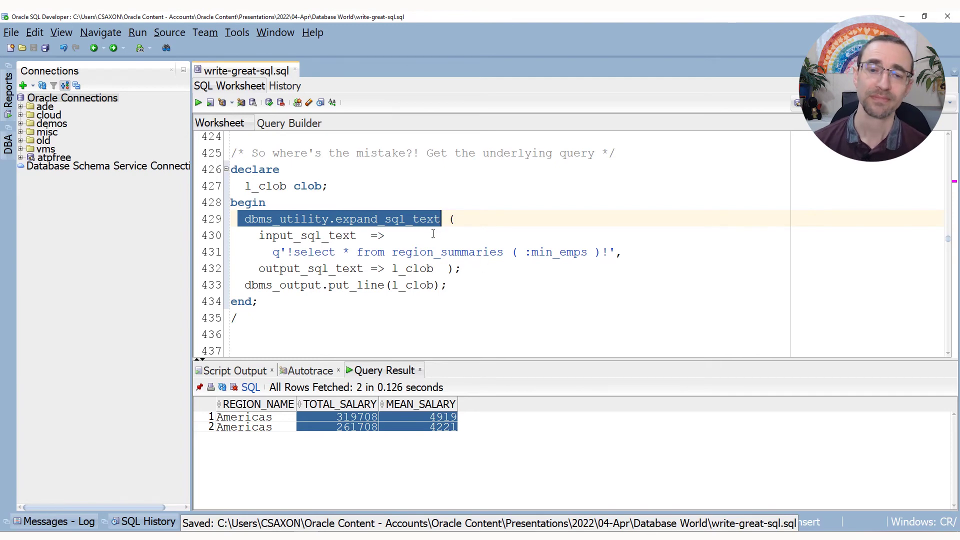
double_click(437, 251)
click(514, 235)
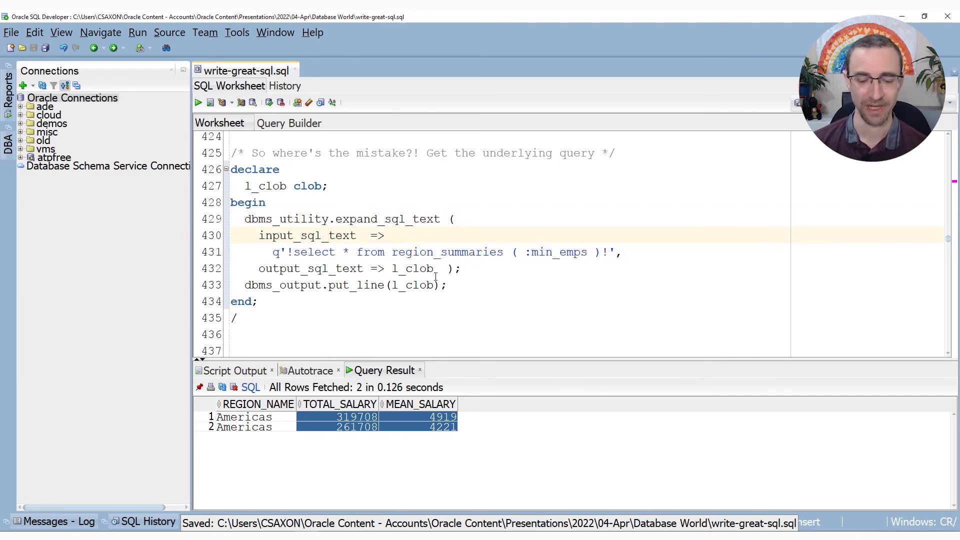
click(485, 284)
key(ctrl+Return)
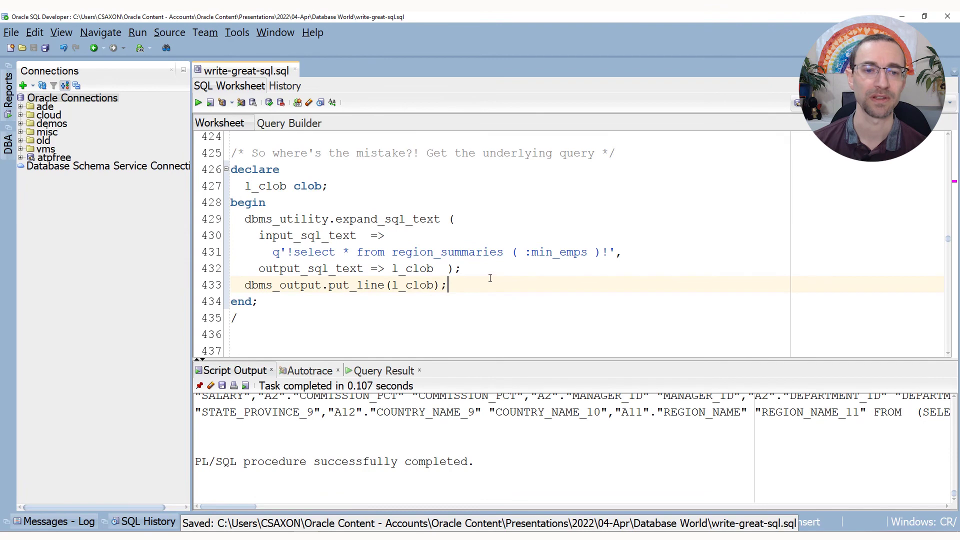
scroll(198, 435, down, 3)
Copy the expanded SELECT text from the Script Output.
triple_click(197, 435)
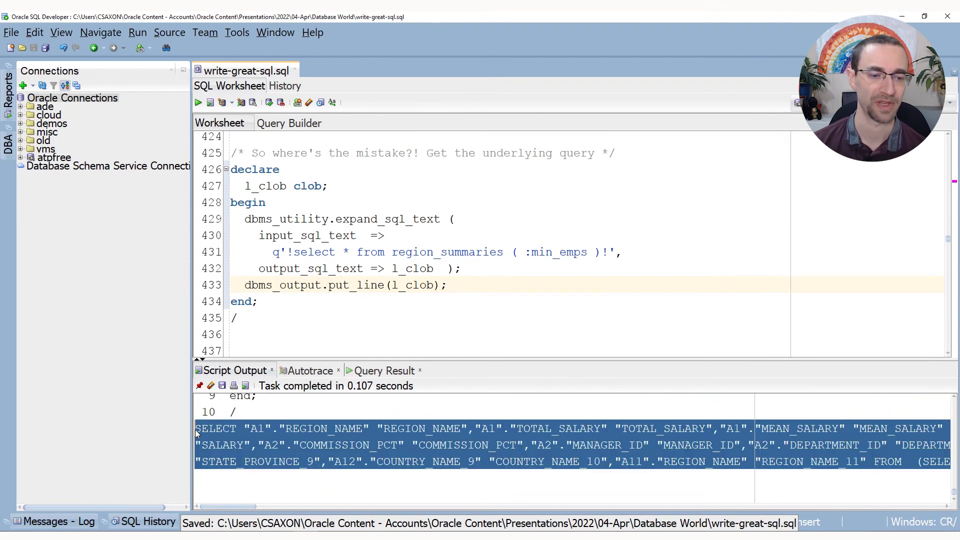
click(239, 333)
key(Return)
Paste the expanded SQL into the worksheet and reformat it into indented lines.
key(ctrl+v)
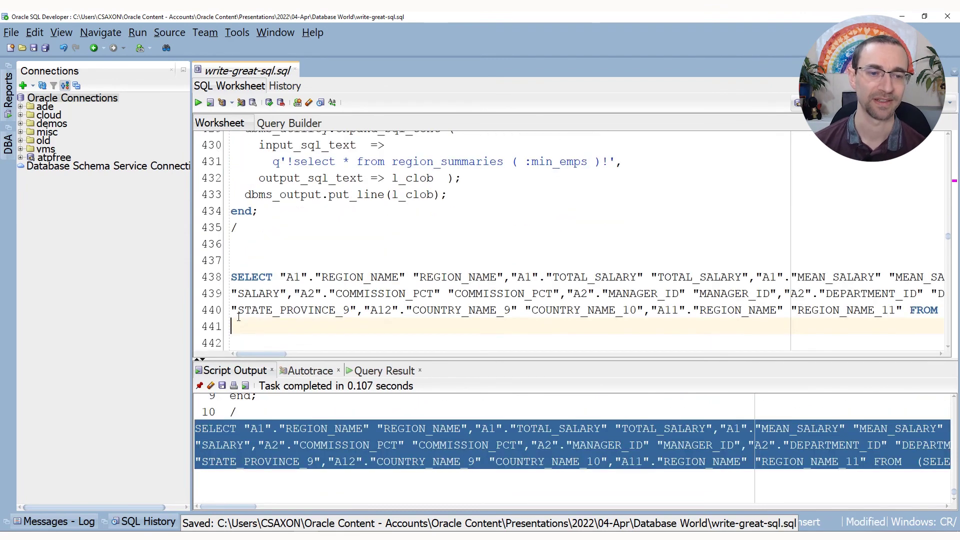
key(shift+Up)
key(shift+Up)
key(shift+Up)
key(ctrl+F7)
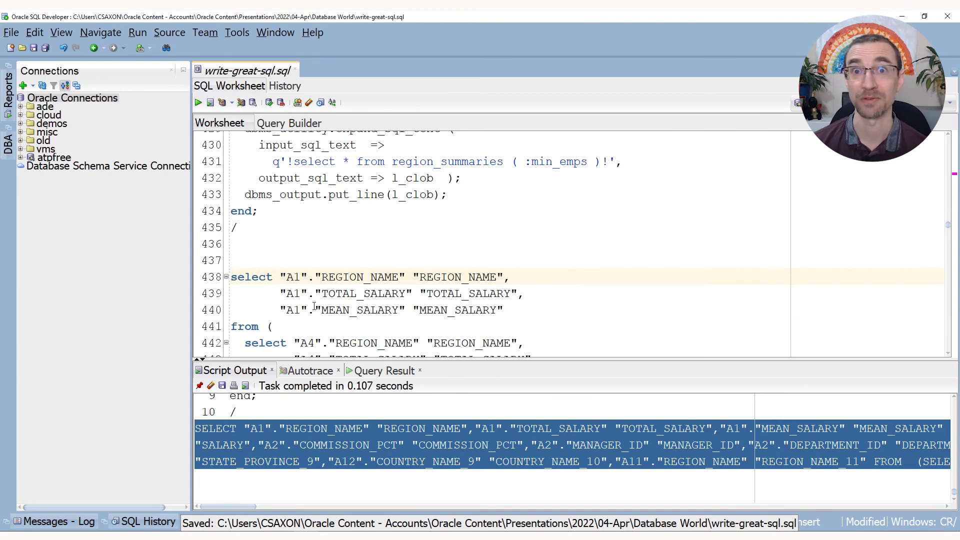
scroll(471, 239, down, 2)
scroll(471, 239, down, 2)
scroll(472, 238, down, 2)
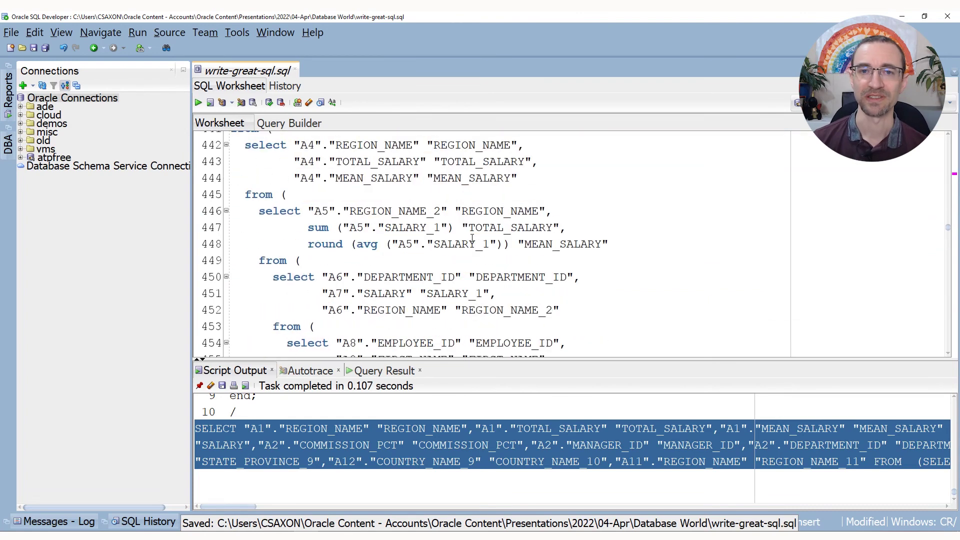
drag(303, 227, 609, 244)
Review the count over partition calculation and GRP# >= :b1 filter, moving to the query's end.
click(559, 241)
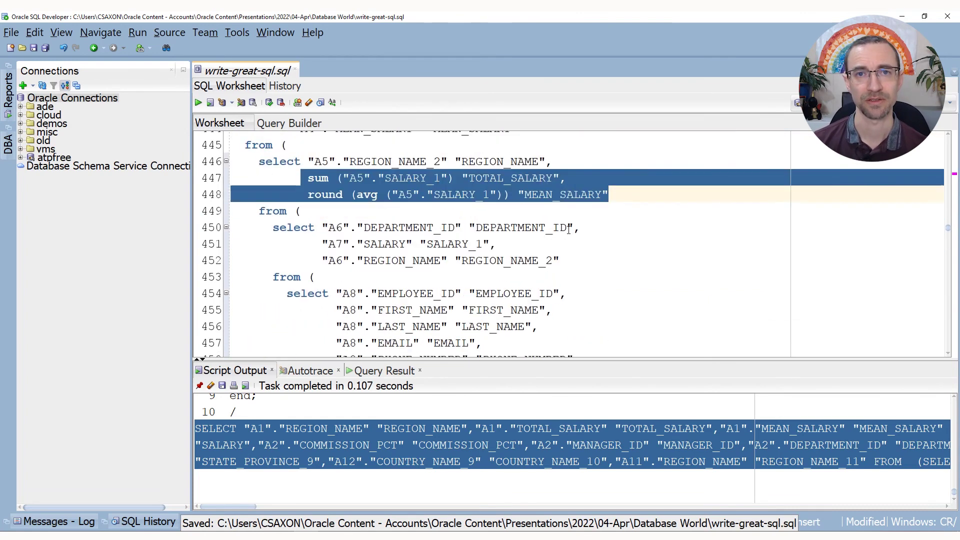
scroll(559, 242, down, 4)
scroll(558, 242, down, 4)
scroll(559, 242, down, 4)
scroll(569, 229, down, 2)
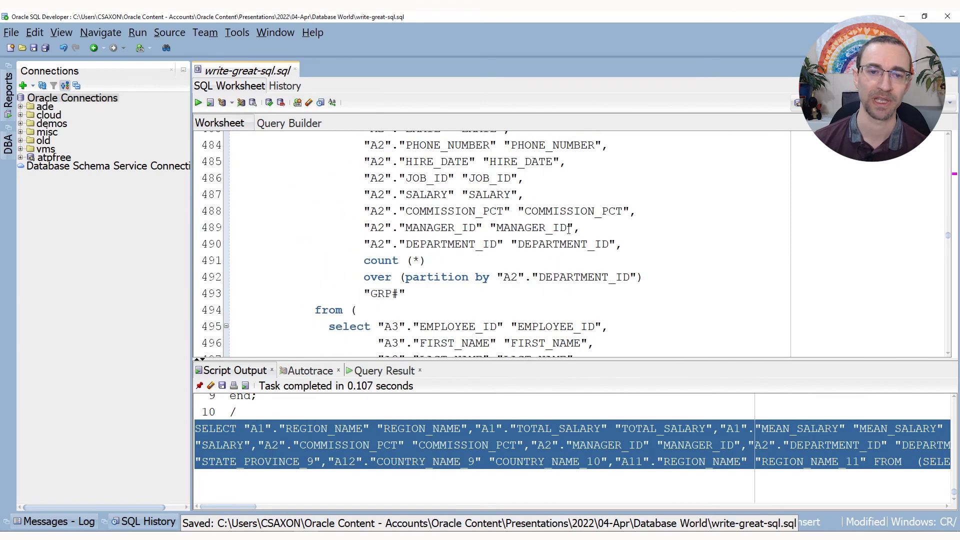
drag(364, 260, 644, 276)
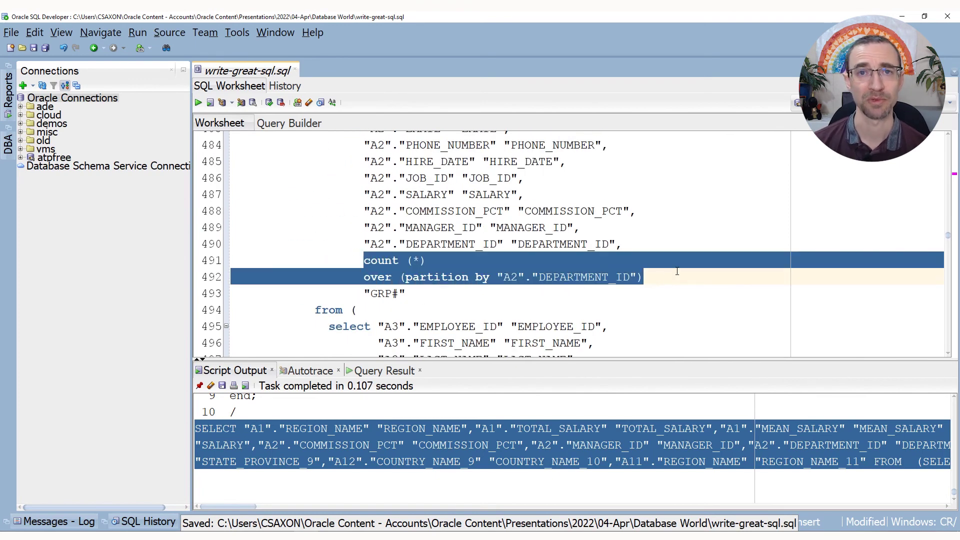
scroll(632, 244, down, 3)
scroll(632, 244, down, 2)
scroll(633, 244, down, 1)
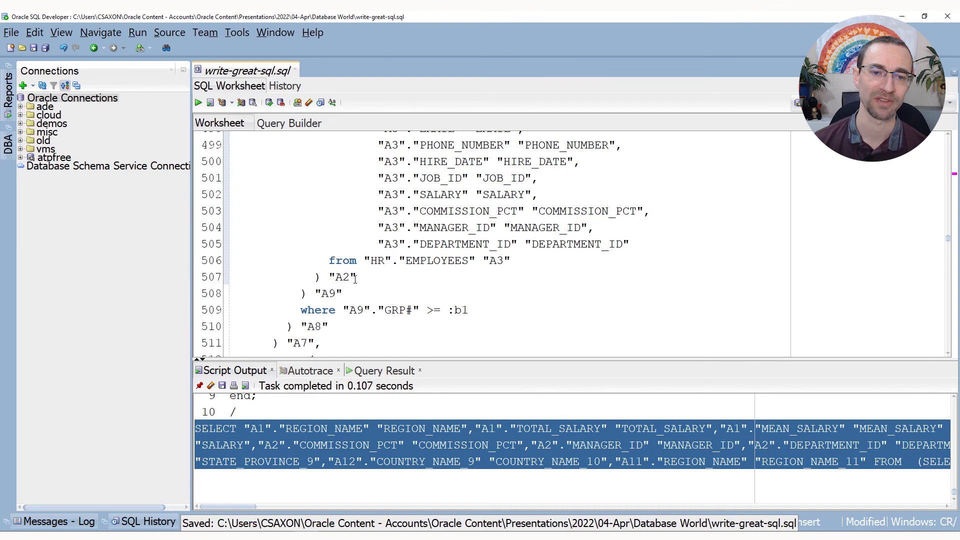
drag(320, 309, 470, 309)
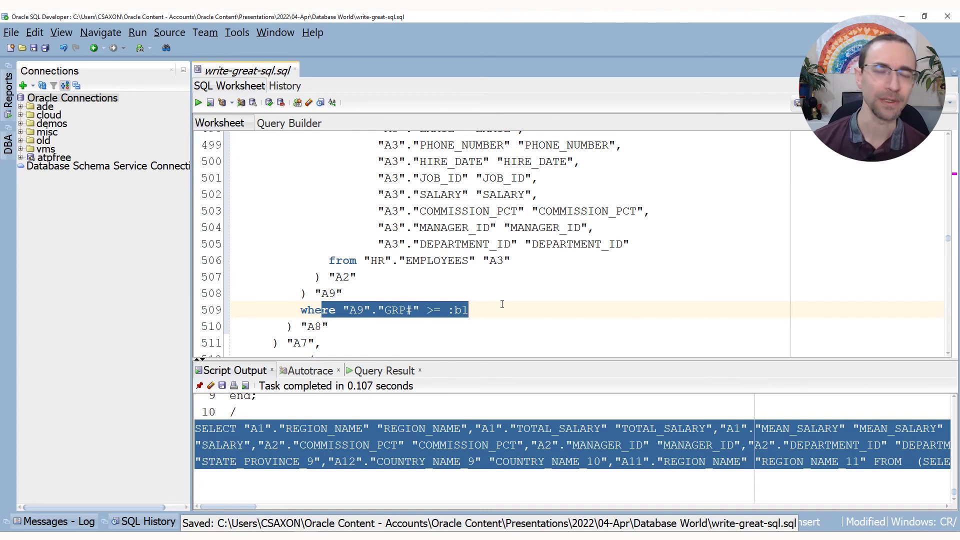
scroll(502, 304, down, 1)
scroll(504, 296, down, 4)
scroll(495, 296, down, 7)
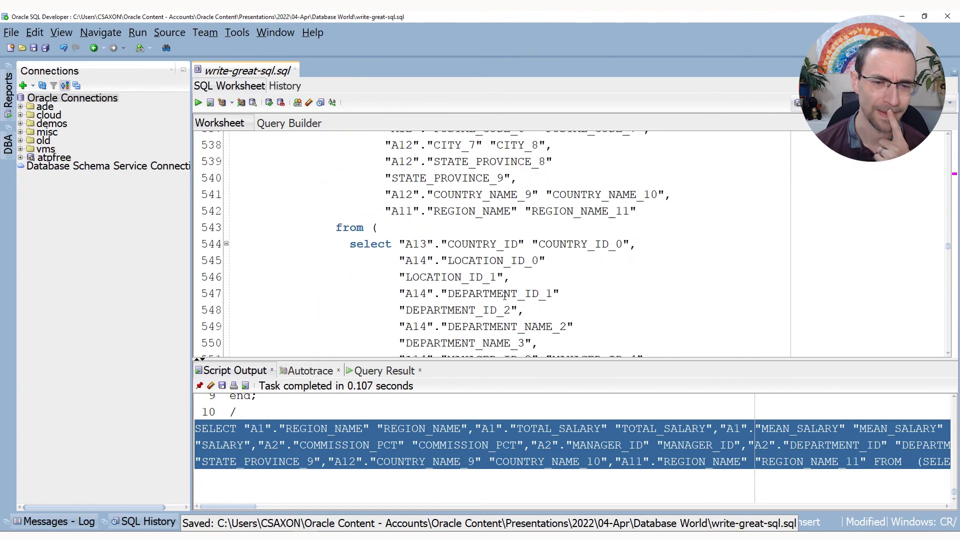
scroll(480, 294, down, 10)
scroll(467, 295, down, 7)
scroll(466, 295, down, 1)
click(330, 244)
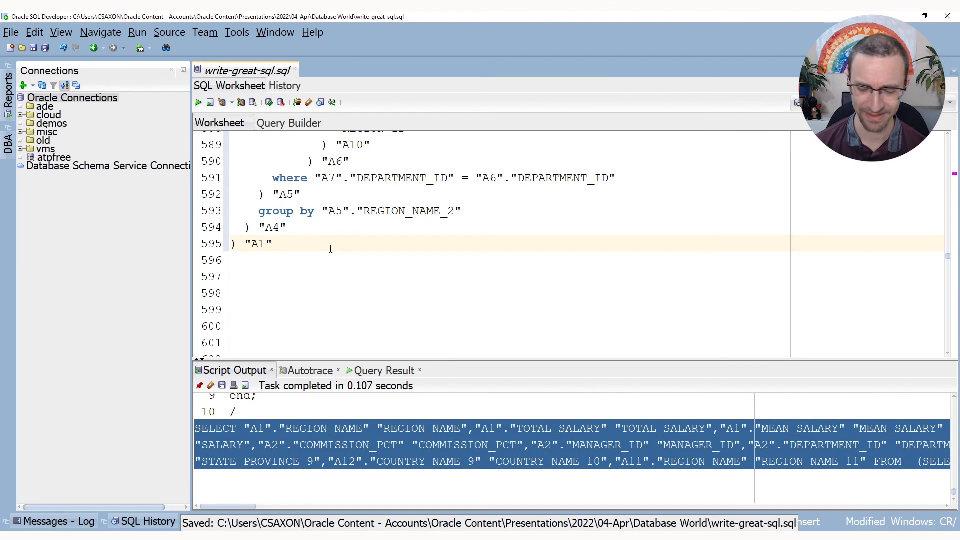
text(;)
scroll(383, 255, down, 3)
scroll(384, 255, down, 1)
scroll(383, 255, down, 1)
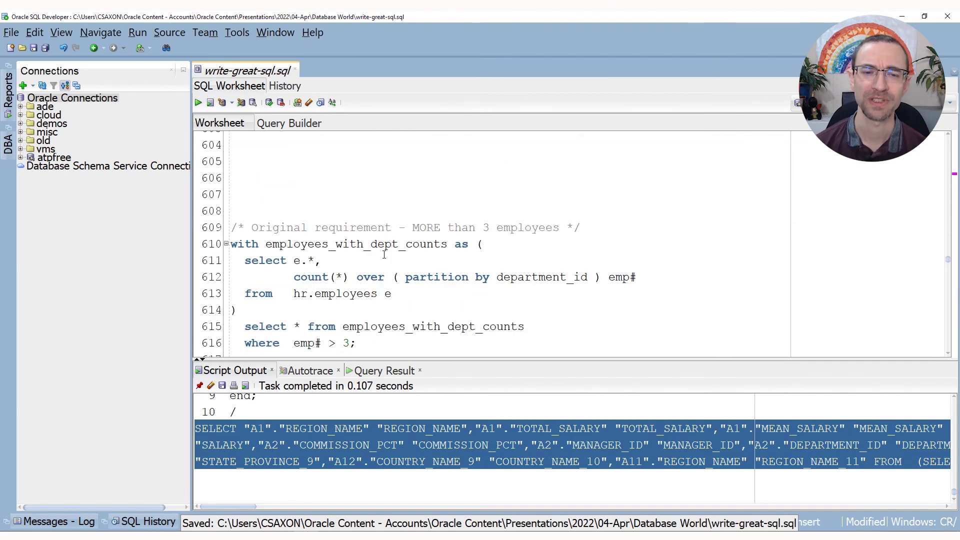
scroll(383, 255, down, 1)
Check the emp# > 3 requirement, then compile filter_by_column_count using grp# > min_count.
click(308, 294)
drag(308, 294, 359, 293)
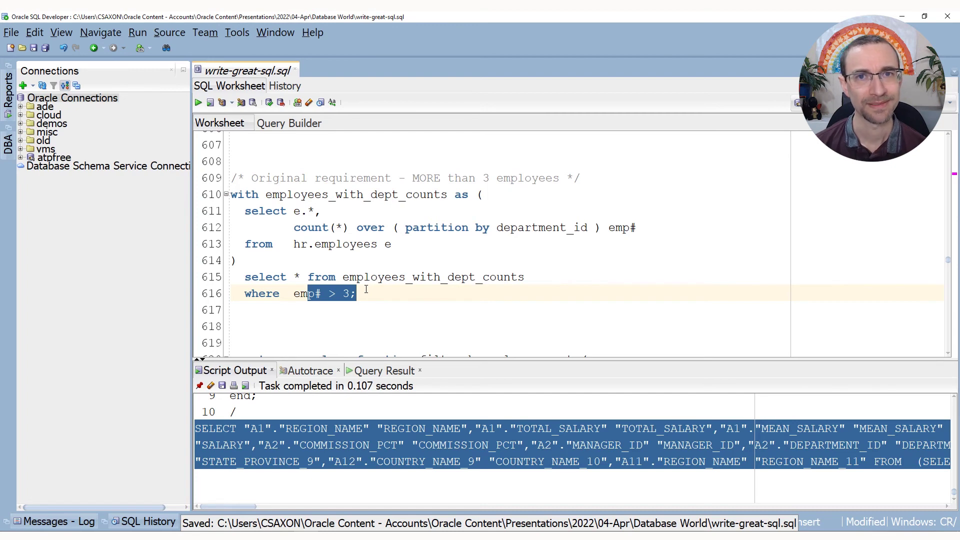
scroll(365, 289, down, 3)
scroll(467, 223, down, 3)
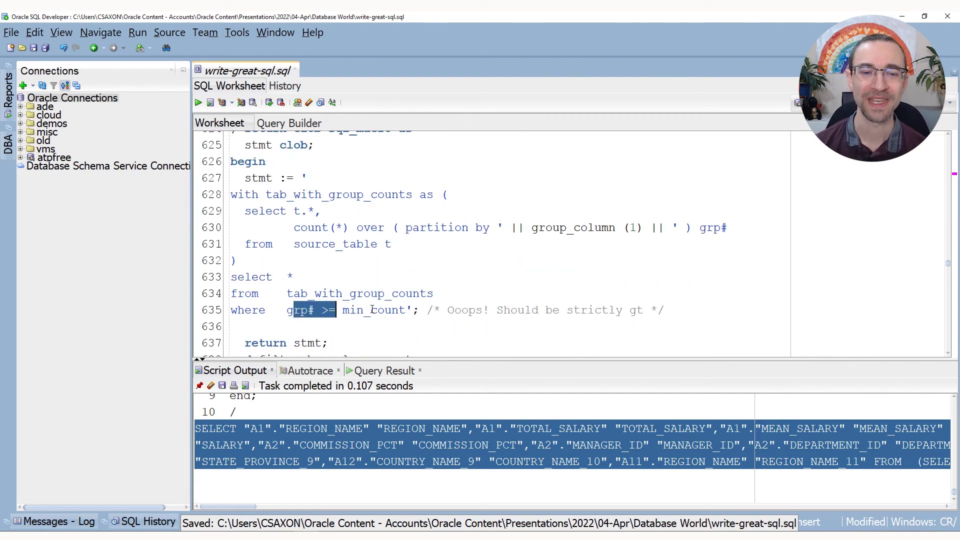
drag(287, 310, 371, 310)
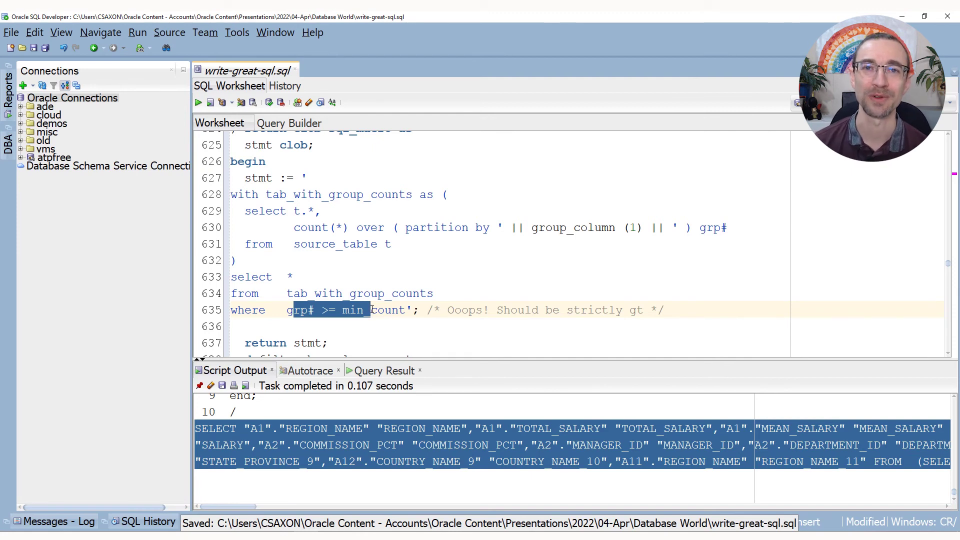
scroll(424, 240, down, 3)
scroll(432, 244, down, 5)
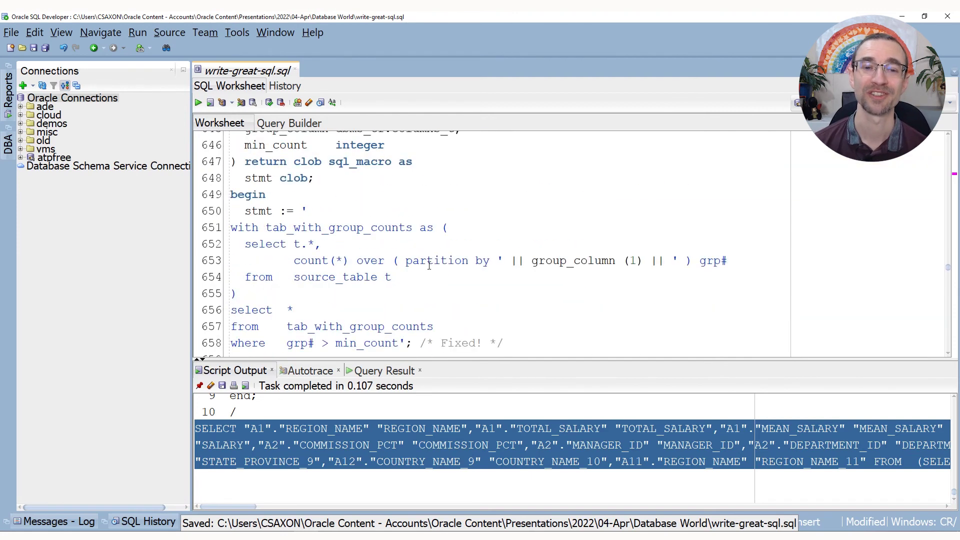
scroll(432, 243, down, 3)
click(310, 293)
double_click(310, 293)
click(233, 244)
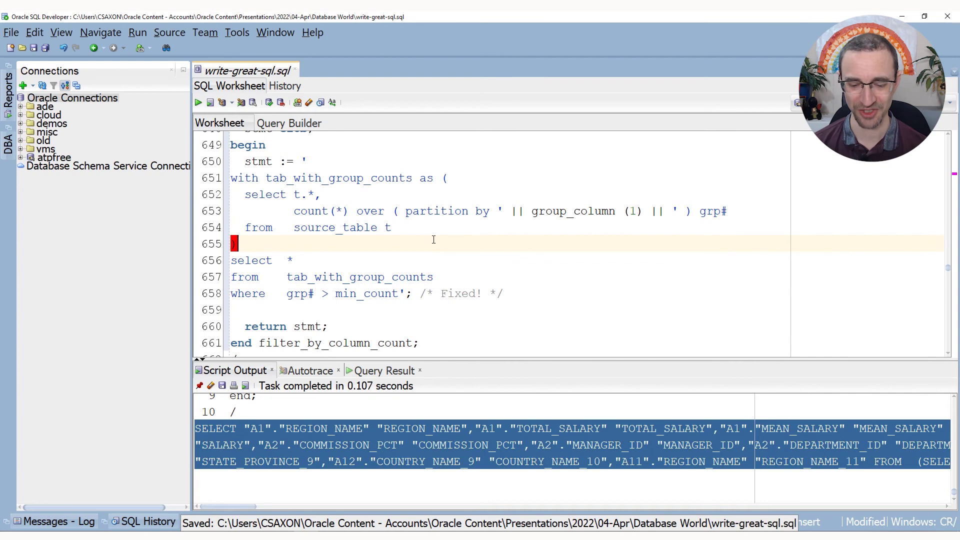
key(ctrl+Return)
scroll(432, 240, up, 5)
click(433, 239)
scroll(450, 242, up, 3)
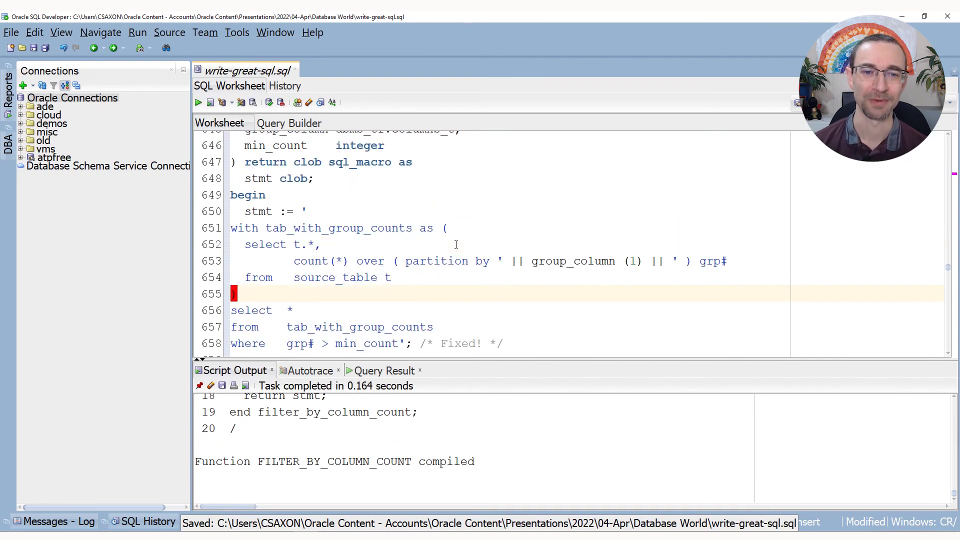
scroll(454, 243, up, 3)
scroll(456, 244, down, 3)
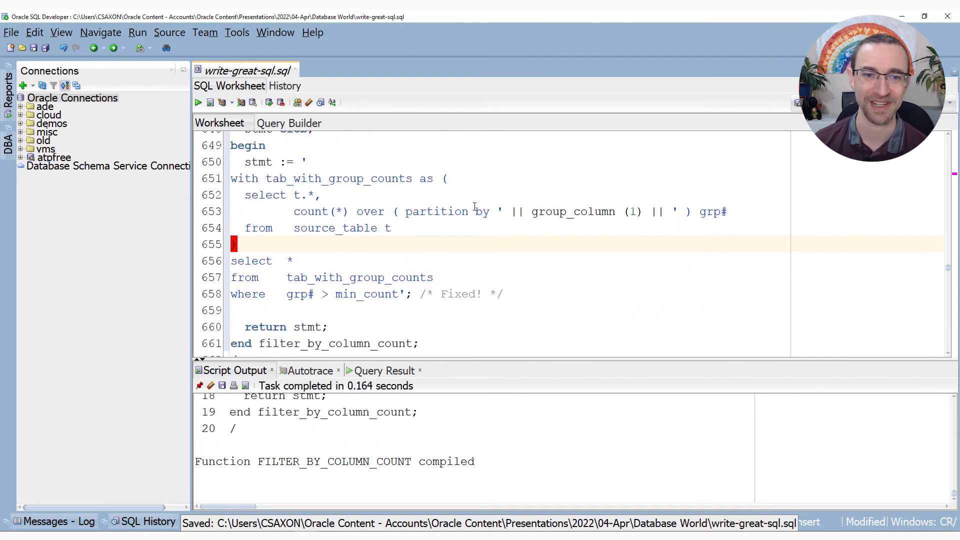
scroll(459, 219, down, 3)
scroll(465, 217, down, 3)
scroll(473, 214, down, 3)
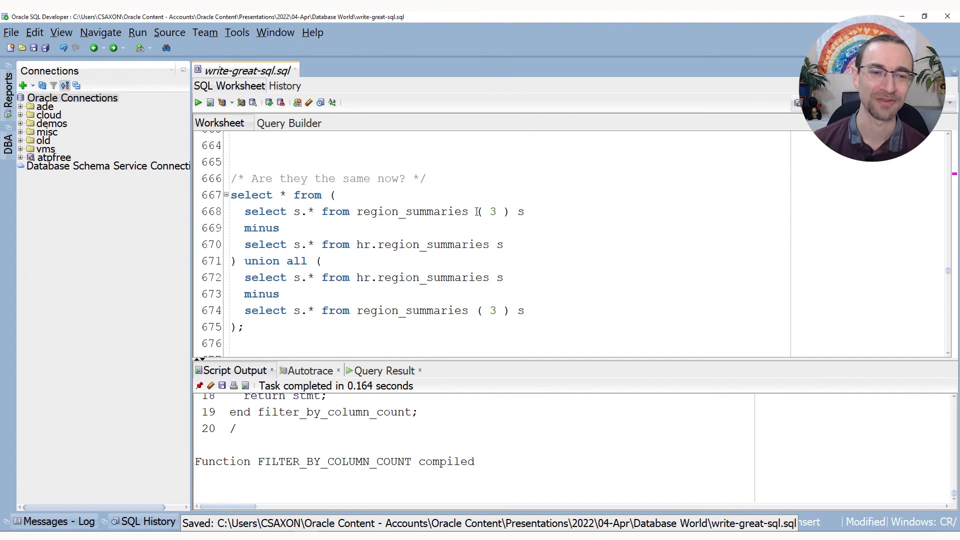
click(495, 258)
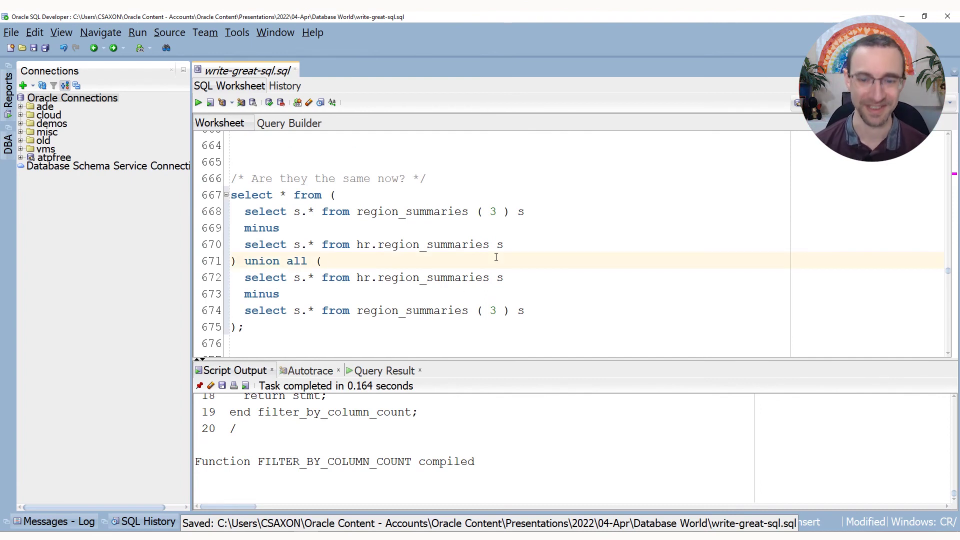
Run the minus/union all query comparing region_summaries(3) with hr.region_summaries.
click(510, 243)
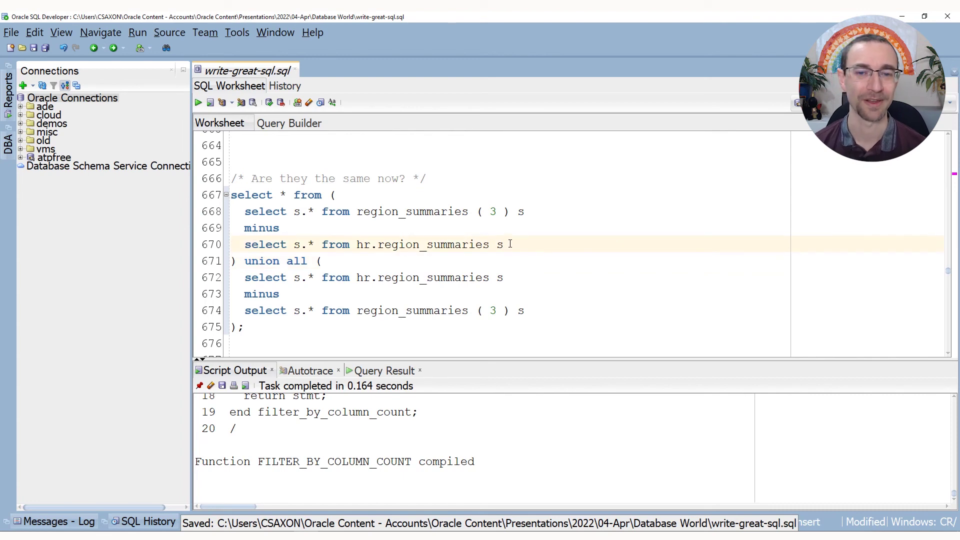
key(ctrl+Return)
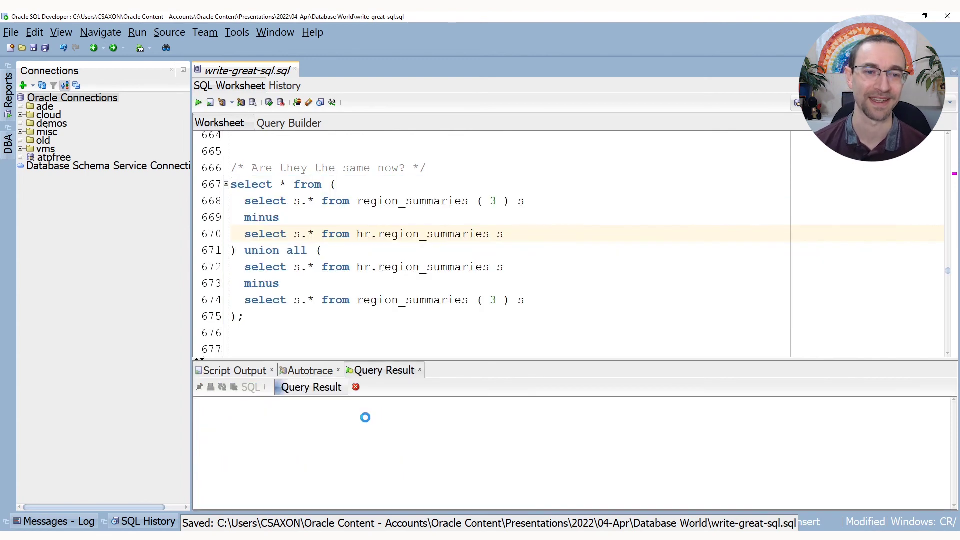